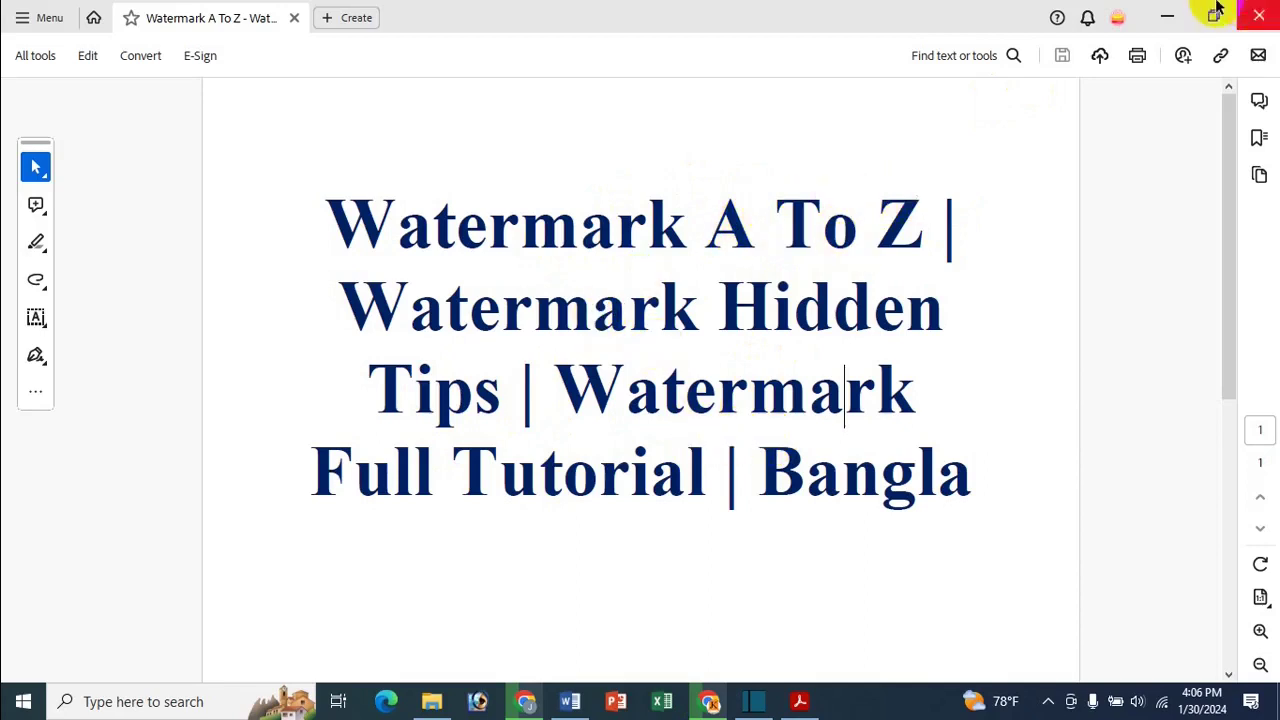
Bring the blank Word document forward and browse the Design tab's watermark gallery presets
click(1182, 8)
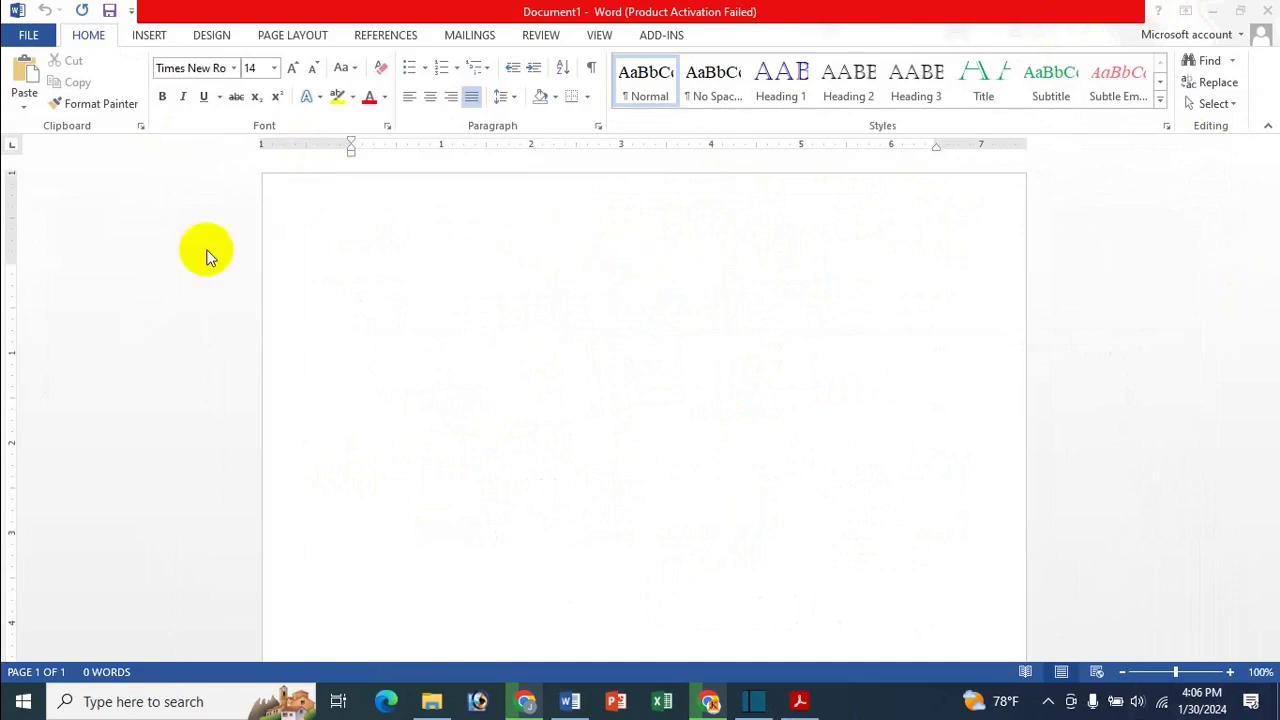
click(205, 38)
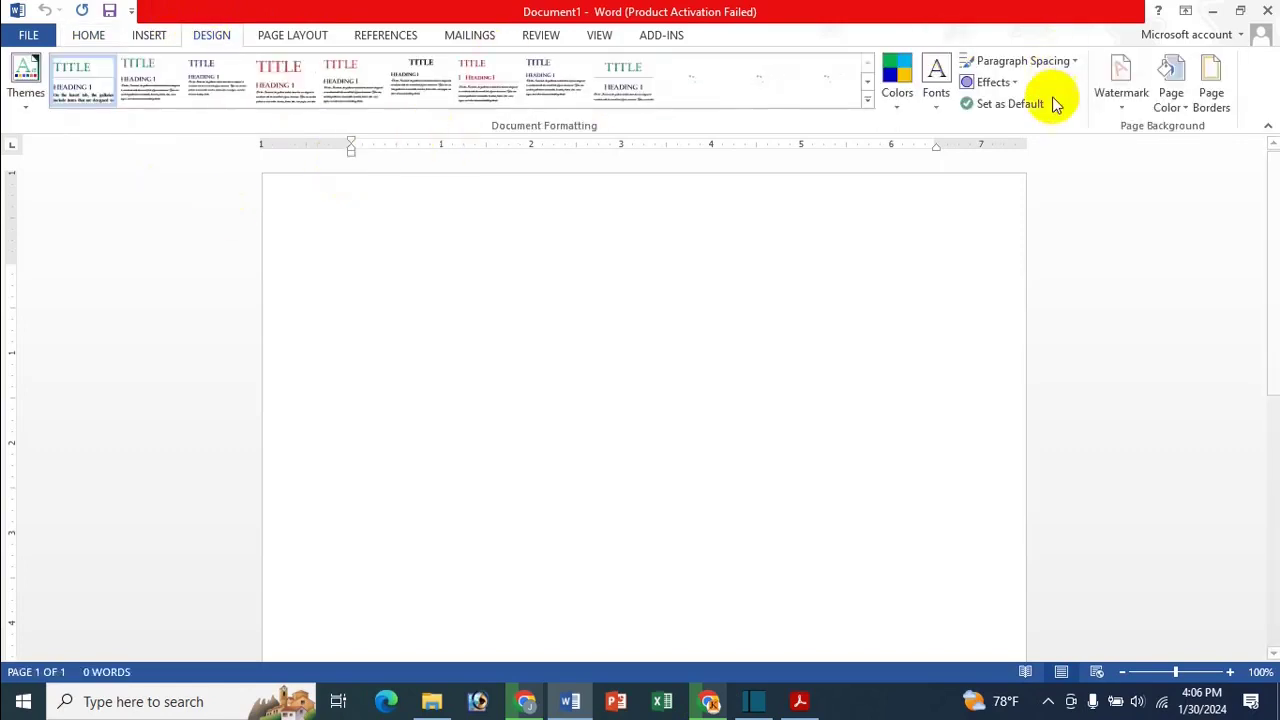
click(1121, 82)
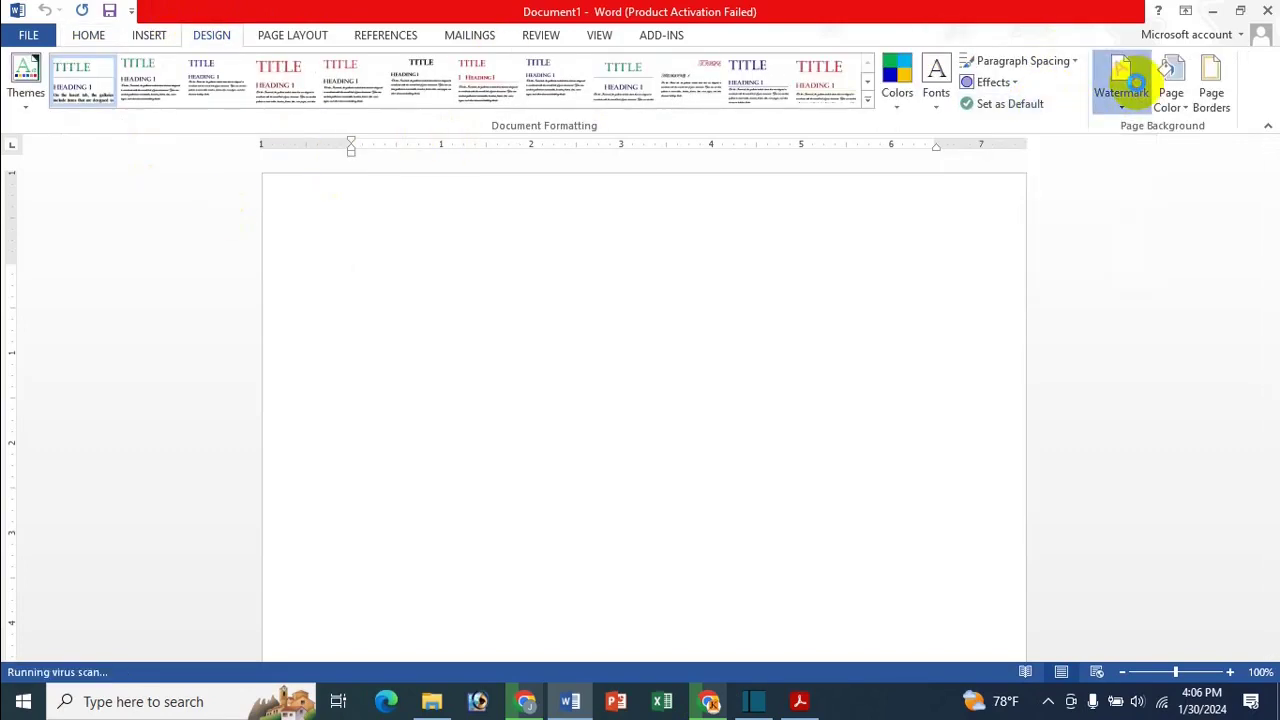
click(1043, 8)
click(1125, 74)
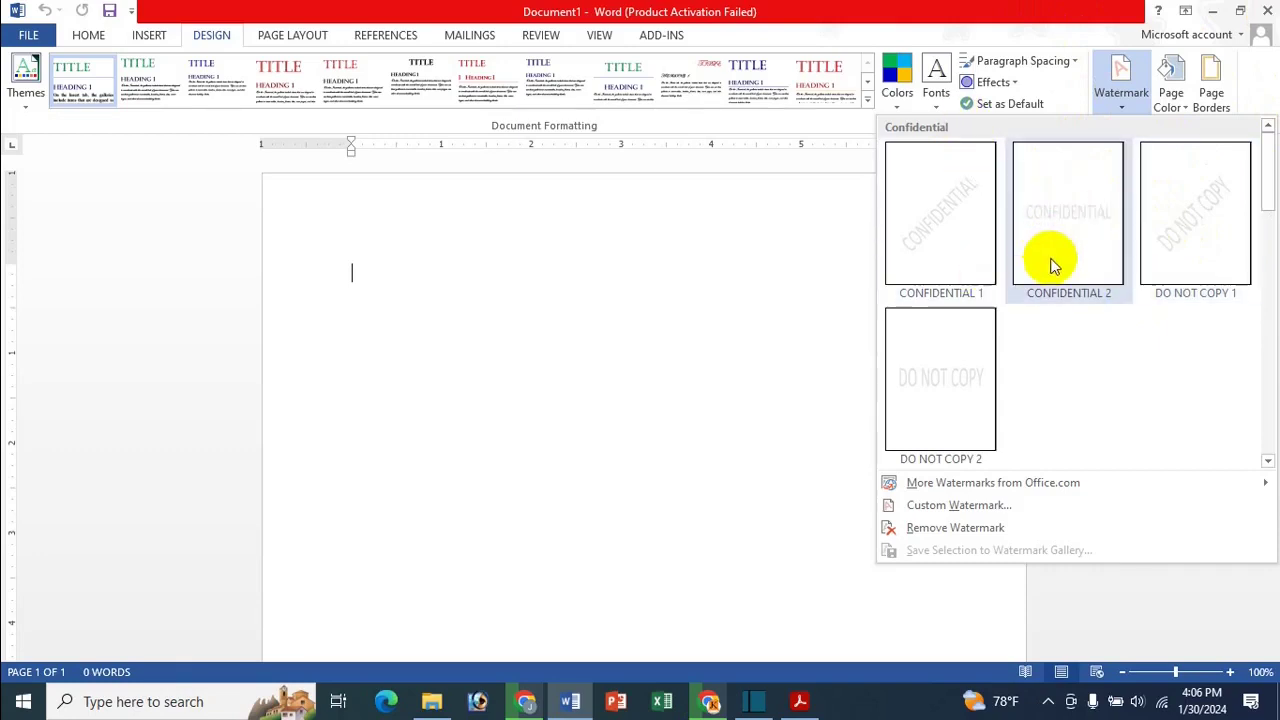
scroll(1094, 217, down, 5)
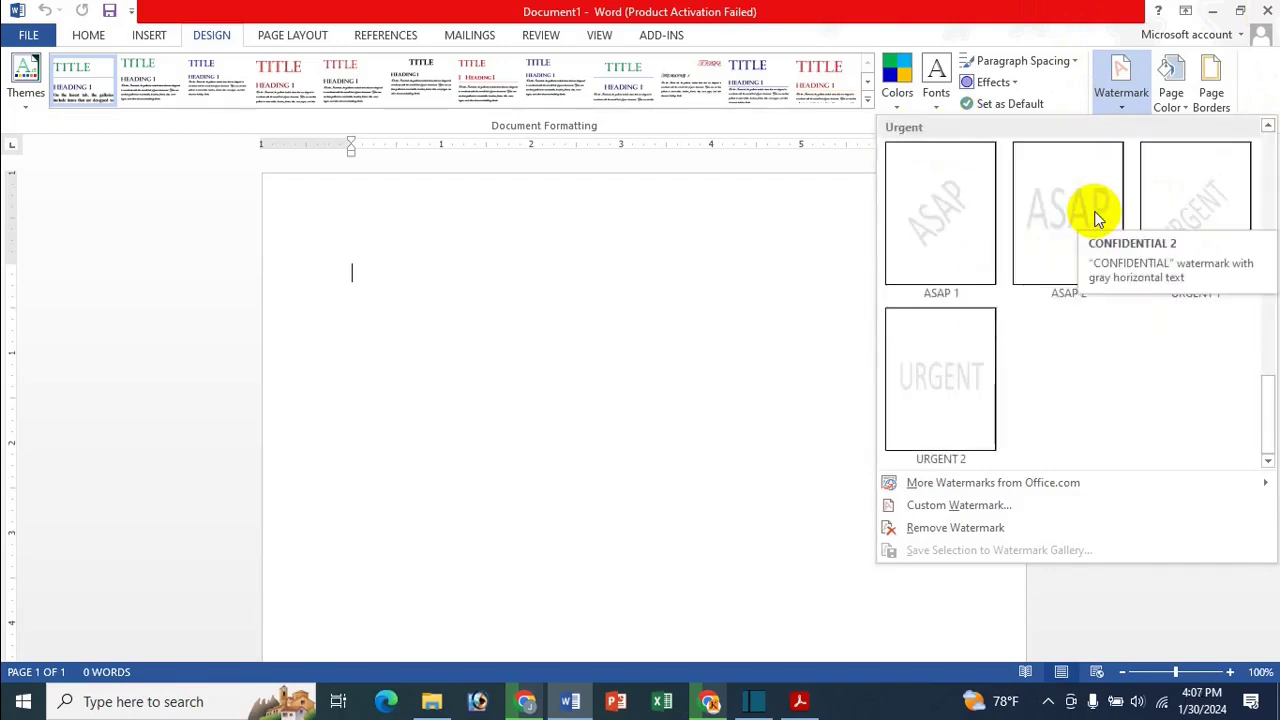
scroll(1094, 217, down, 3)
scroll(1096, 266, up, 10)
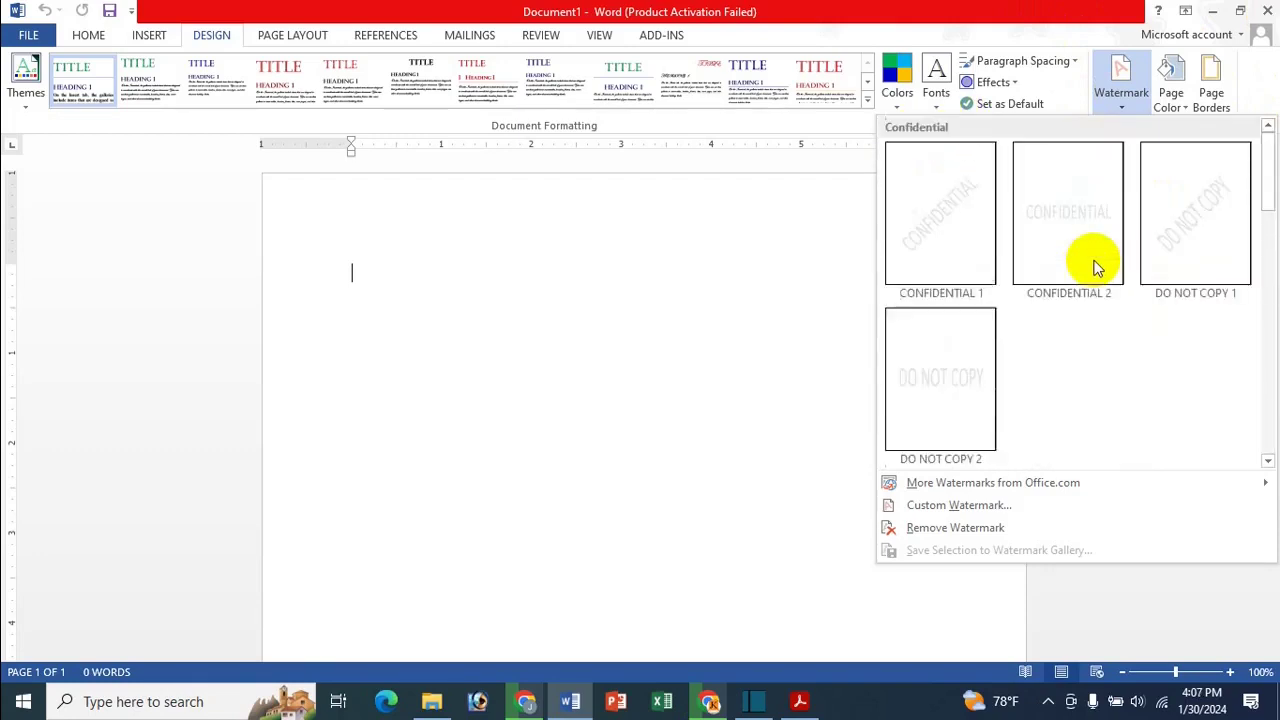
Apply the DO NOT COPY 1 watermark to the page as a trial
click(1182, 254)
scroll(885, 300, down, 5)
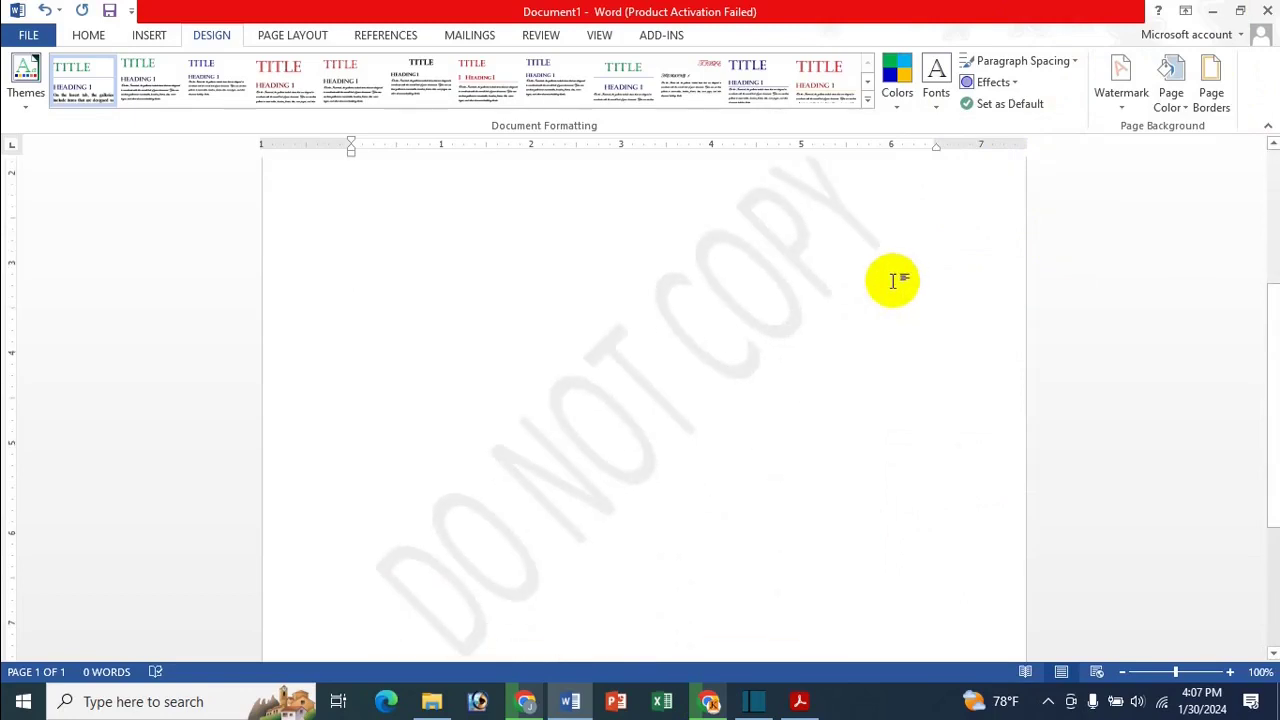
click(1140, 81)
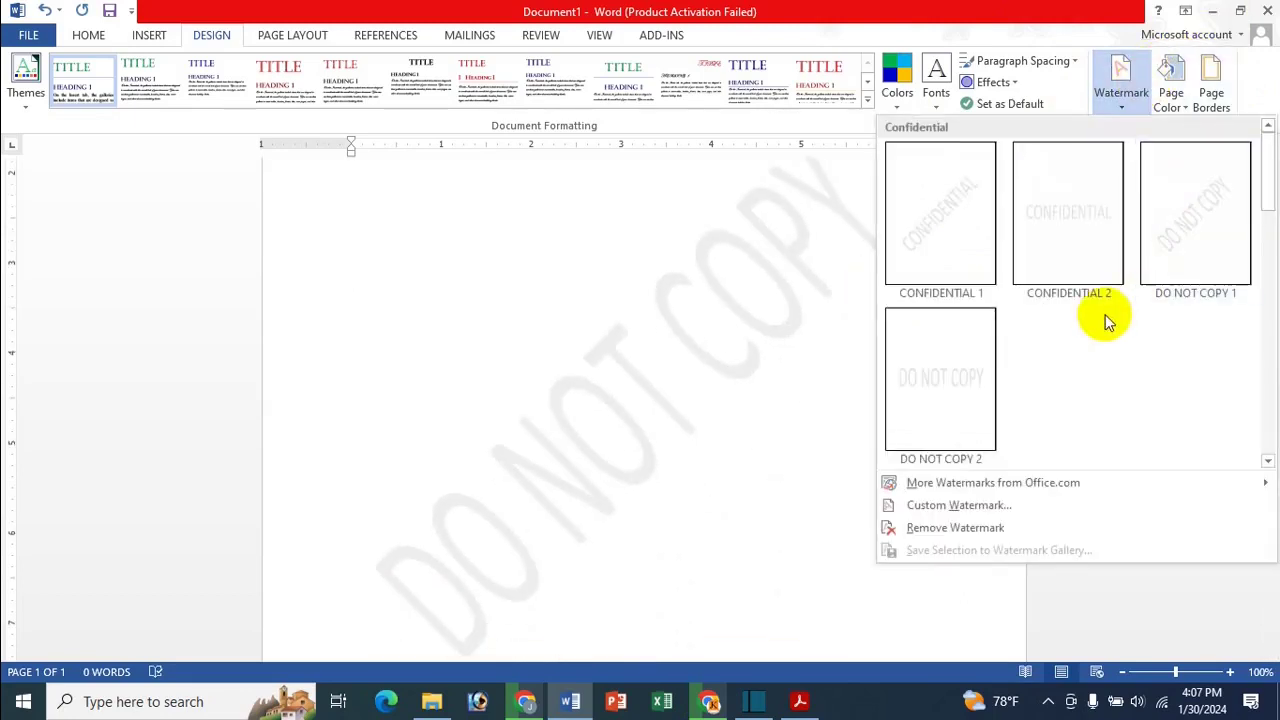
click(730, 313)
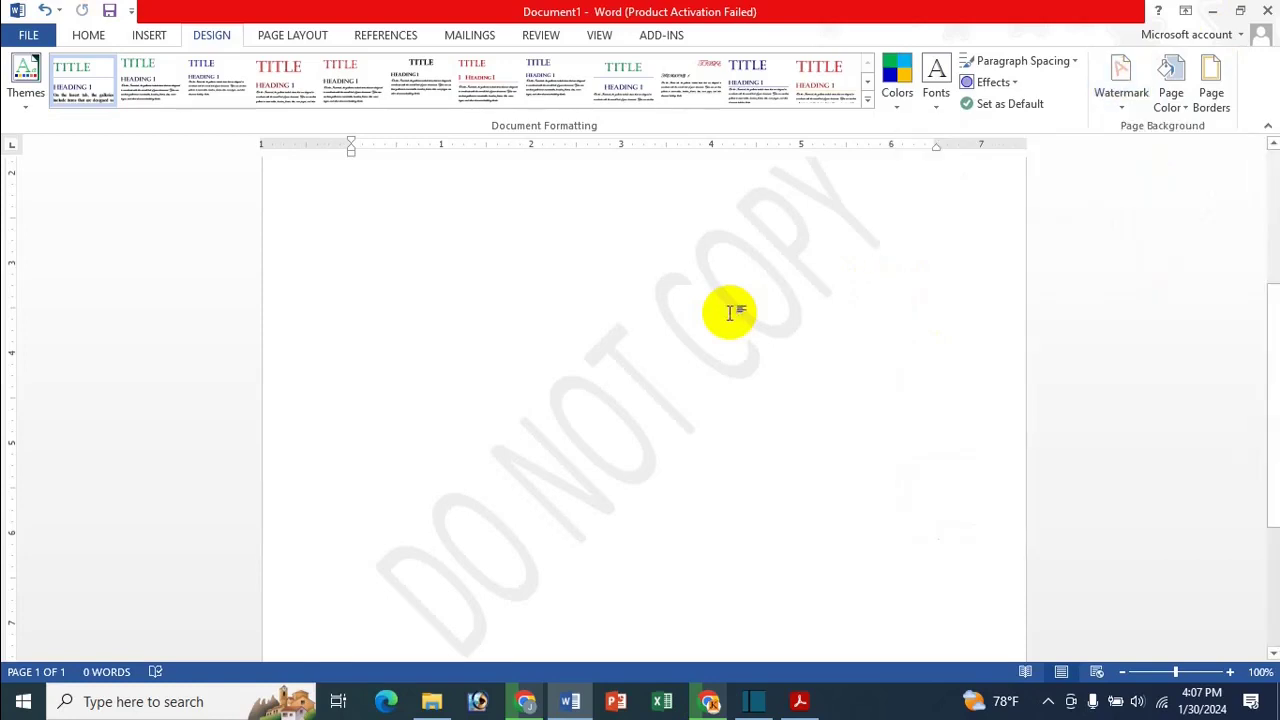
Remove the DO NOT COPY watermark and open the Custom Watermark settings
click(1117, 97)
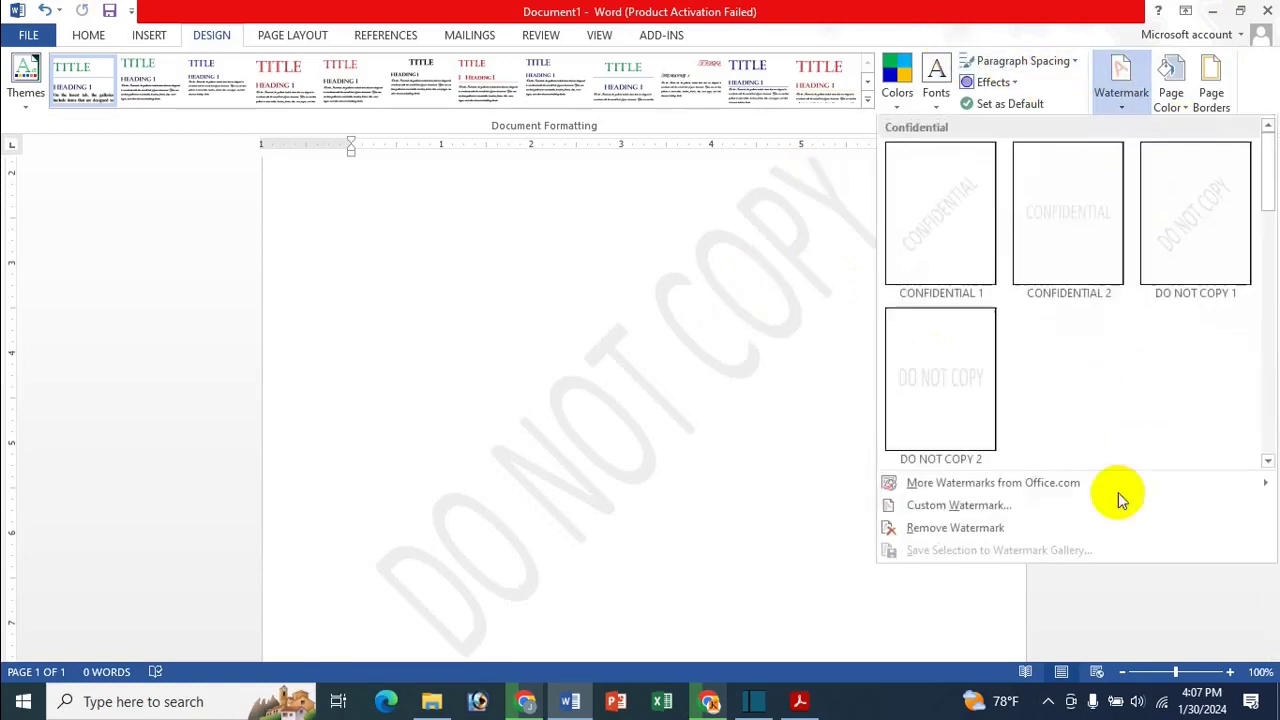
click(997, 530)
click(1120, 86)
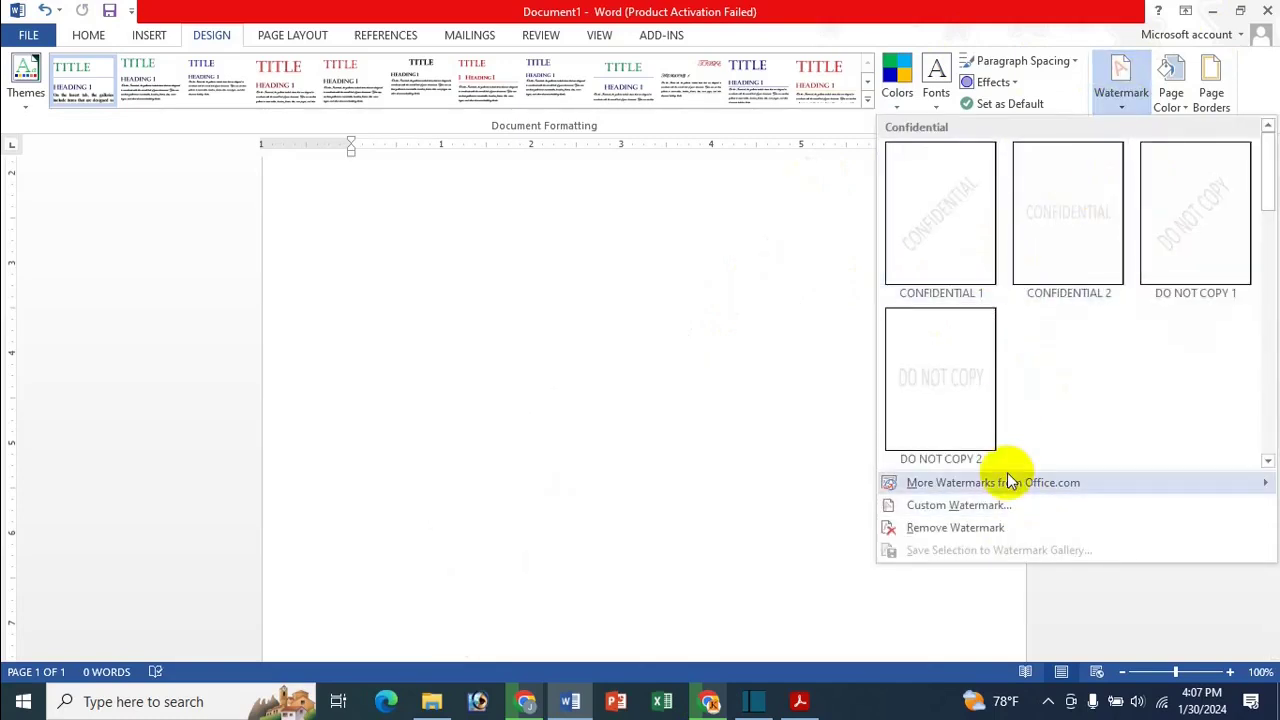
click(988, 507)
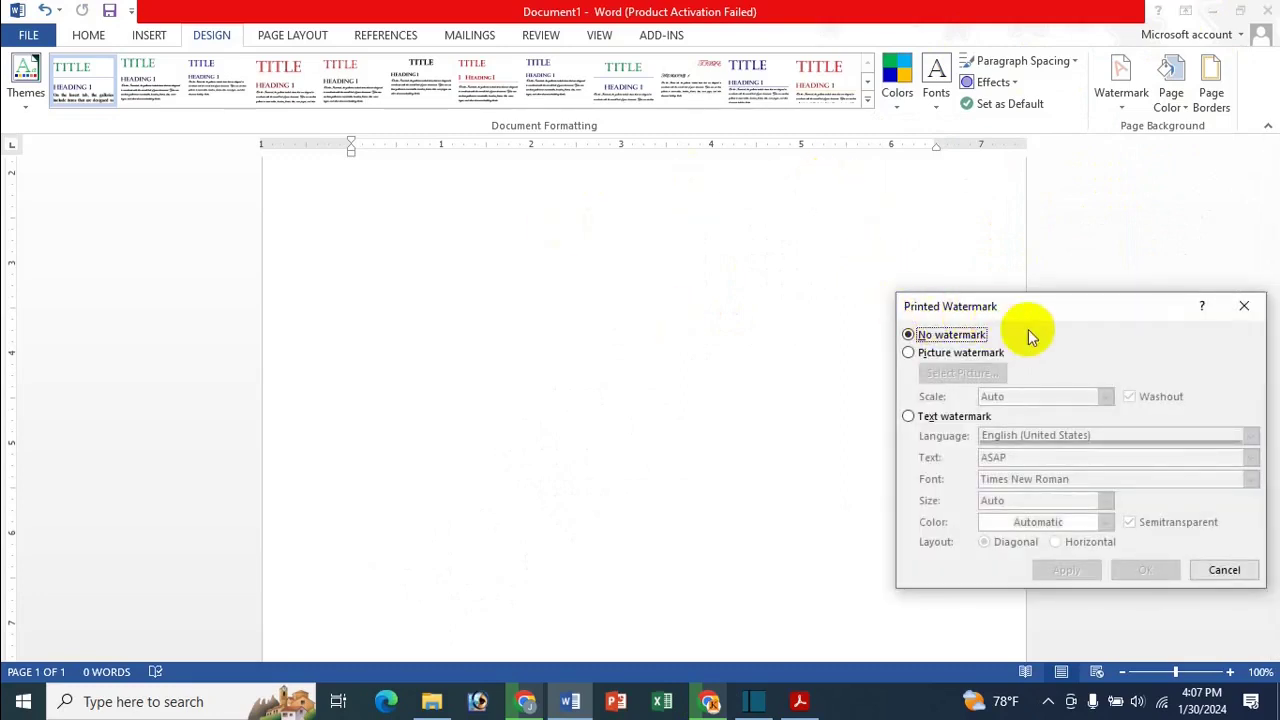
Choose Text watermark and replace the ASAP text with the person's name
drag(1028, 308, 639, 199)
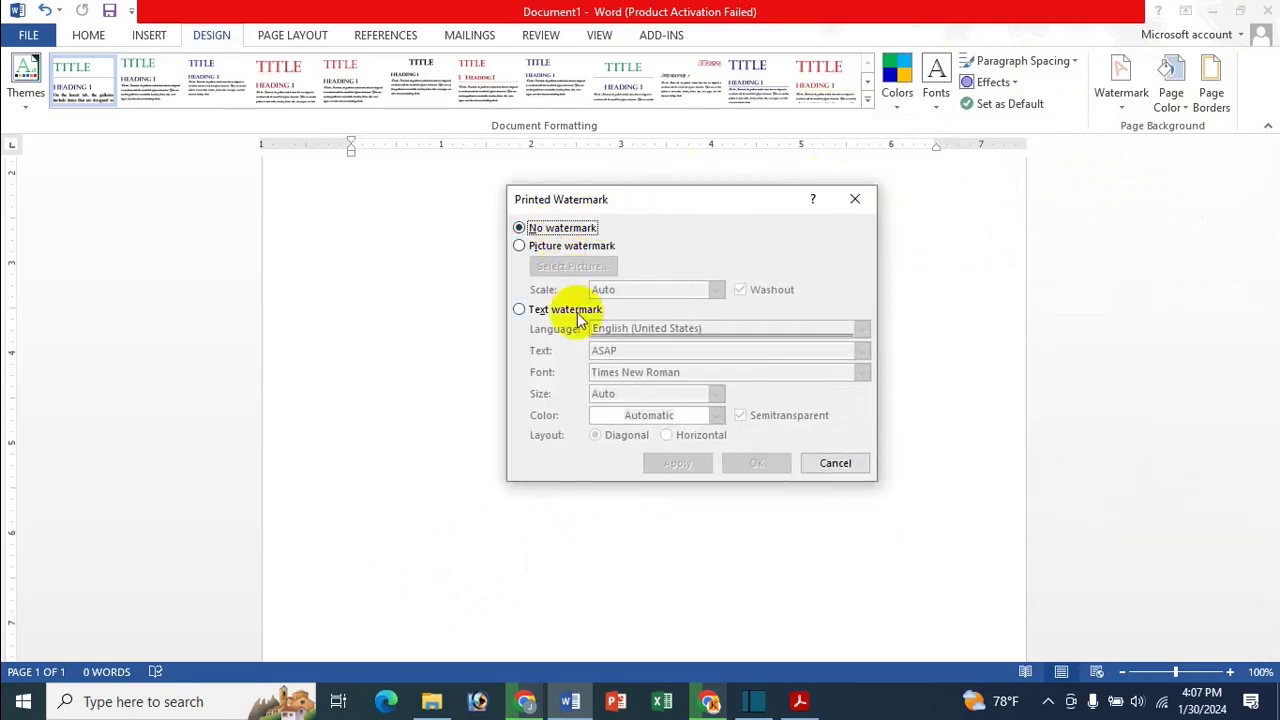
click(538, 309)
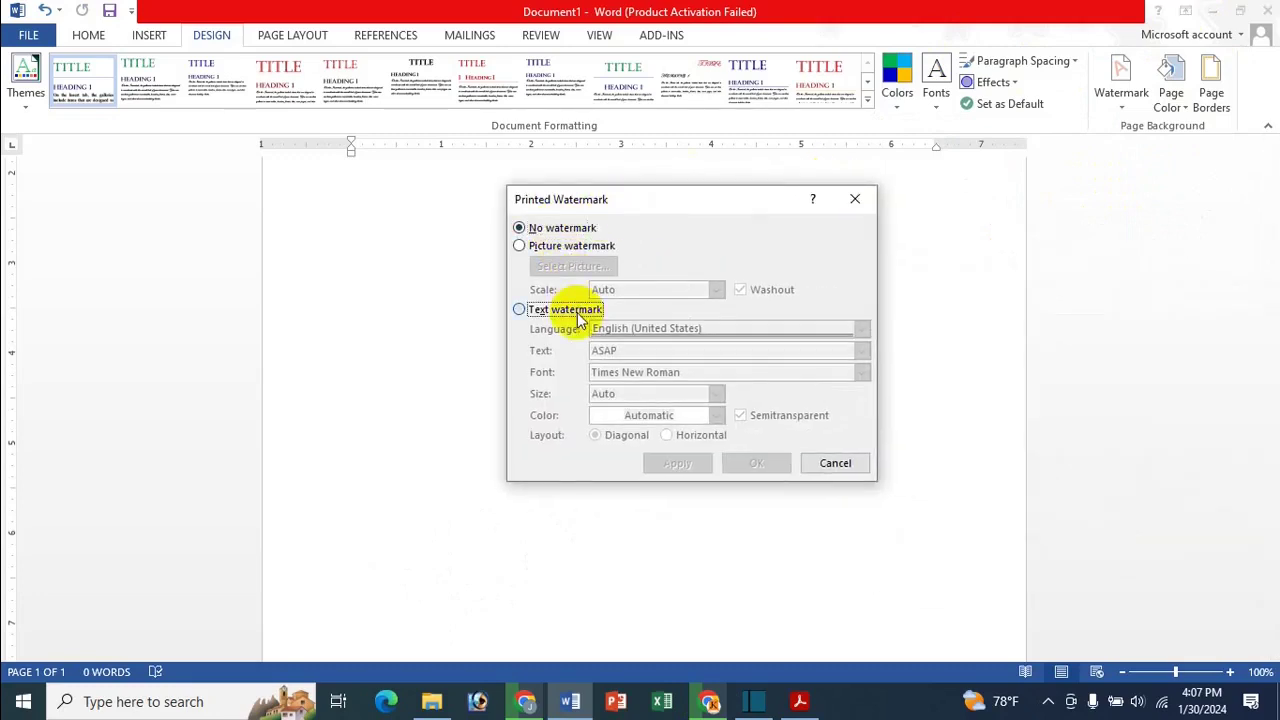
click(592, 248)
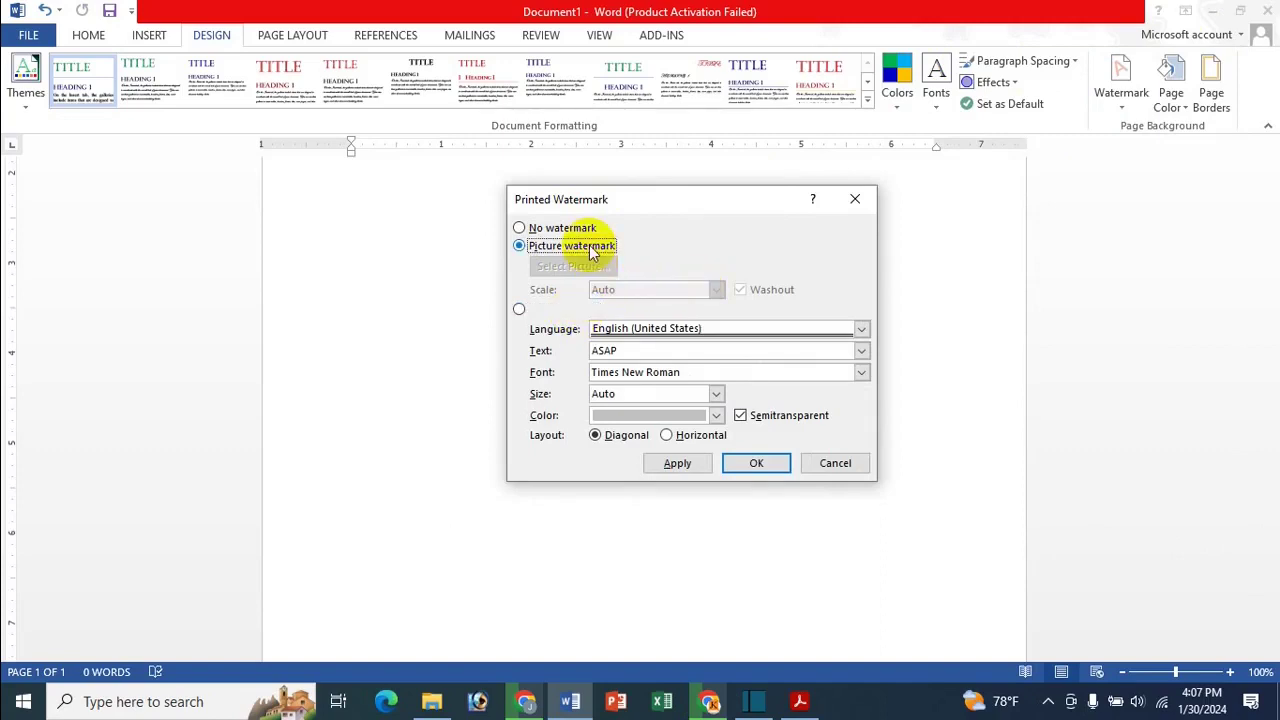
click(576, 311)
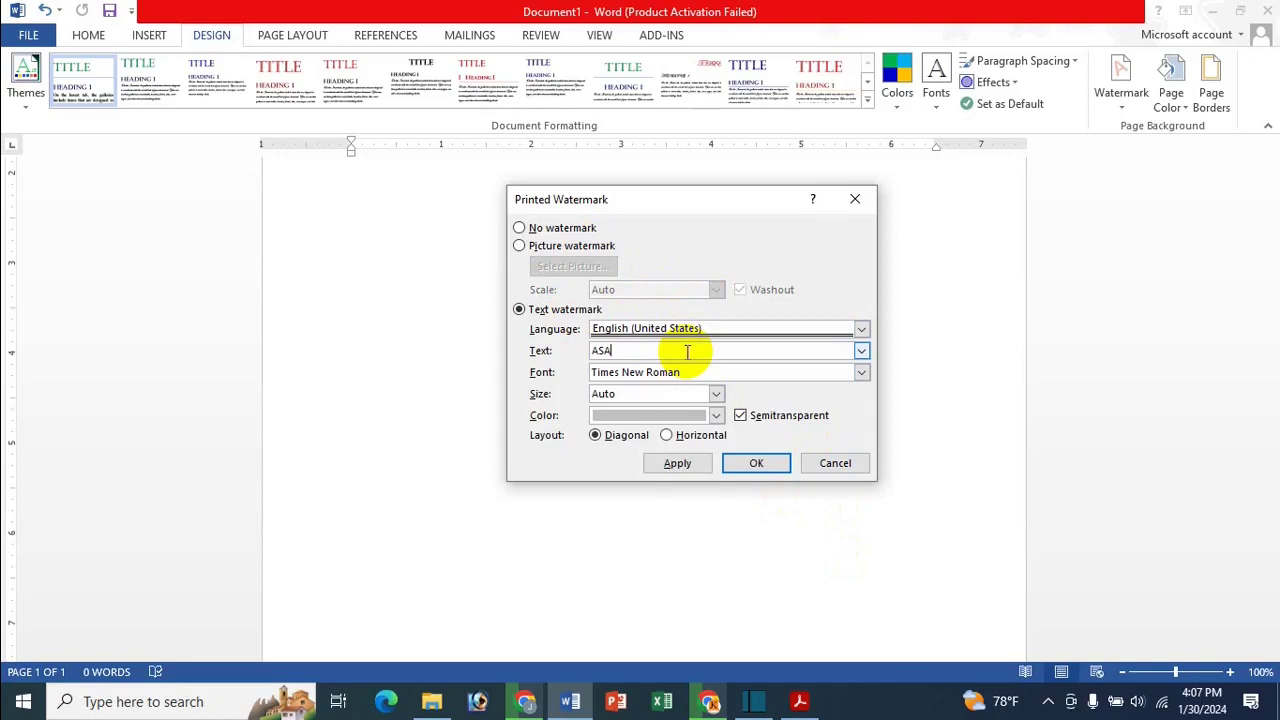
key(BackSpace)
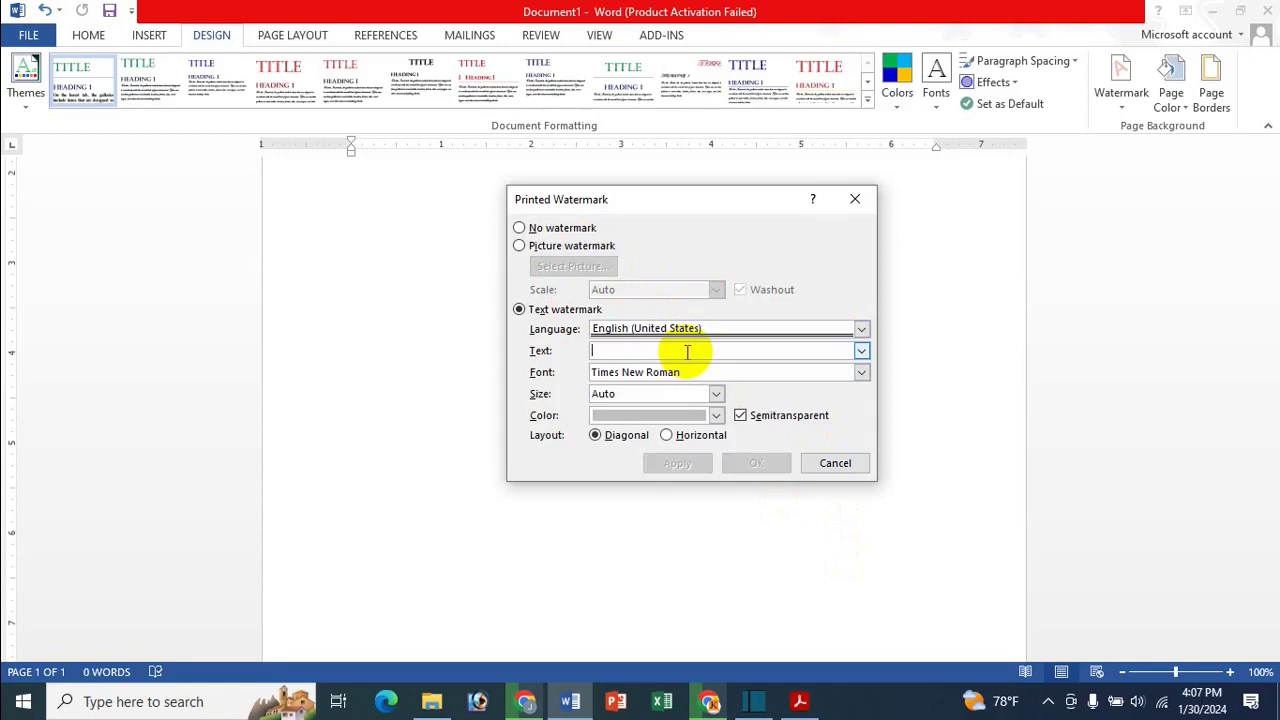
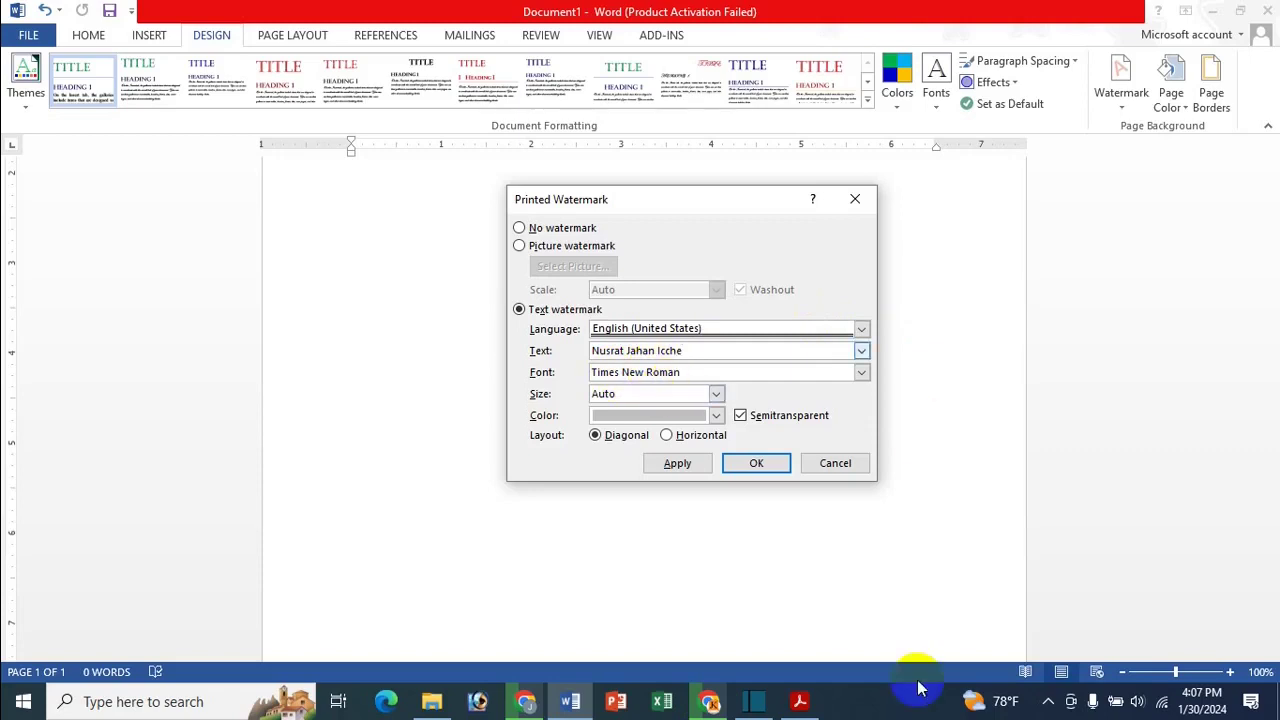
Apply the name watermark in Arial Black, size 54, coloured blue
click(862, 372)
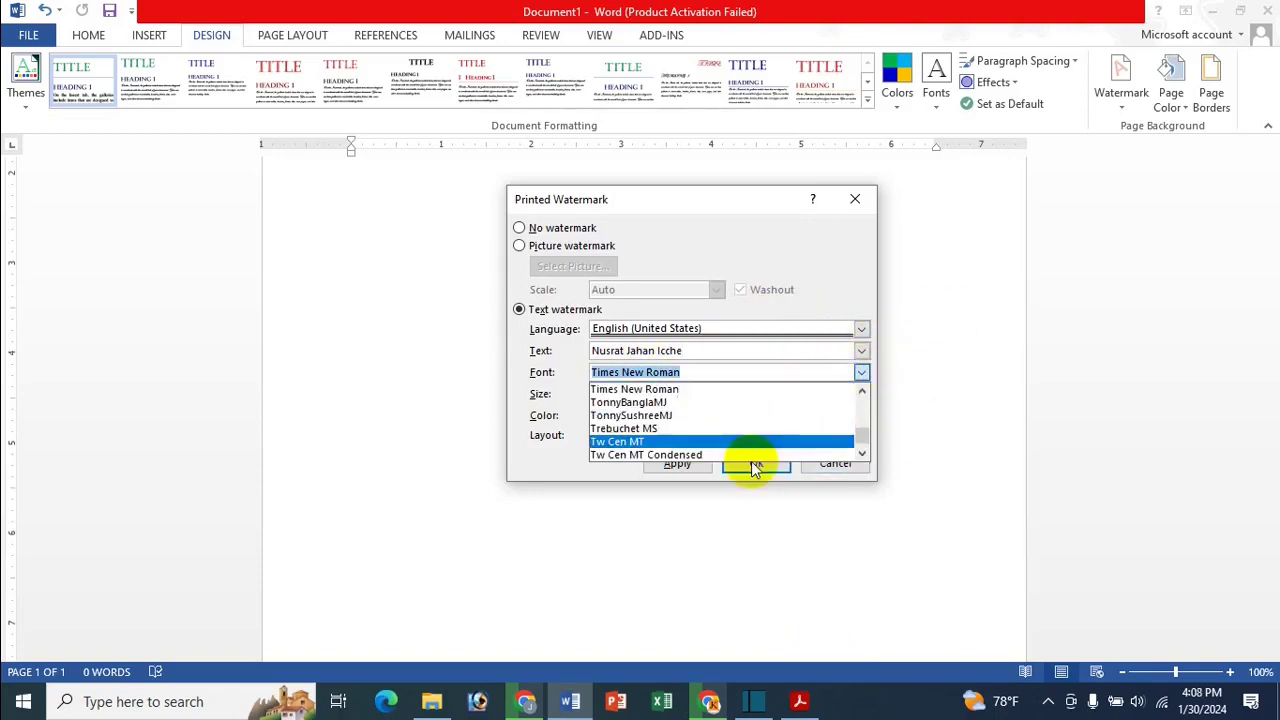
scroll(677, 449, up, 10)
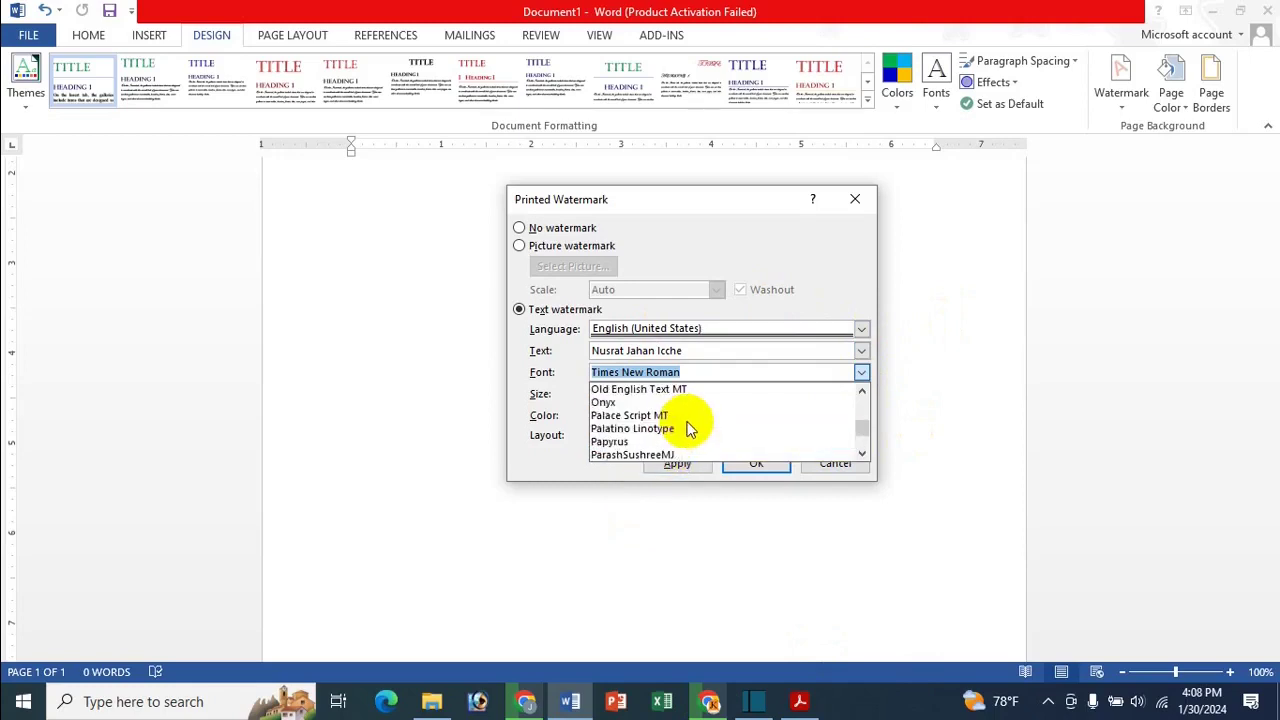
drag(862, 435, 868, 390)
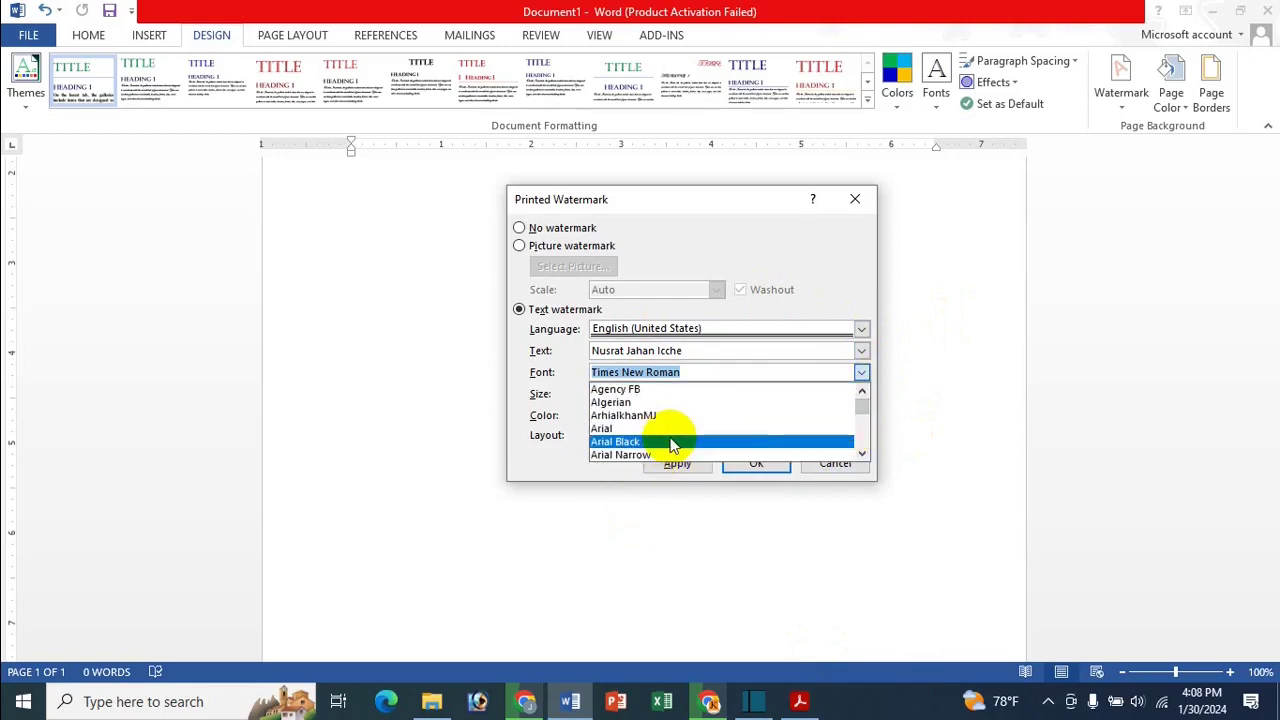
click(672, 443)
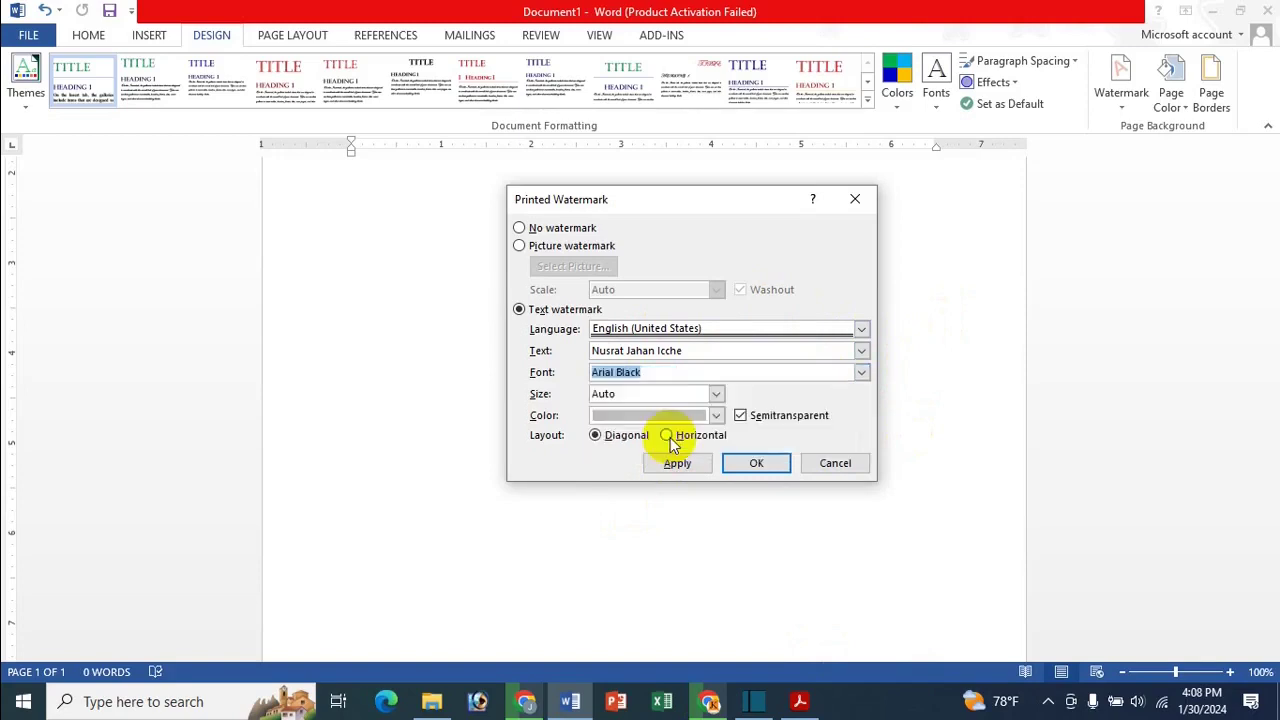
click(715, 394)
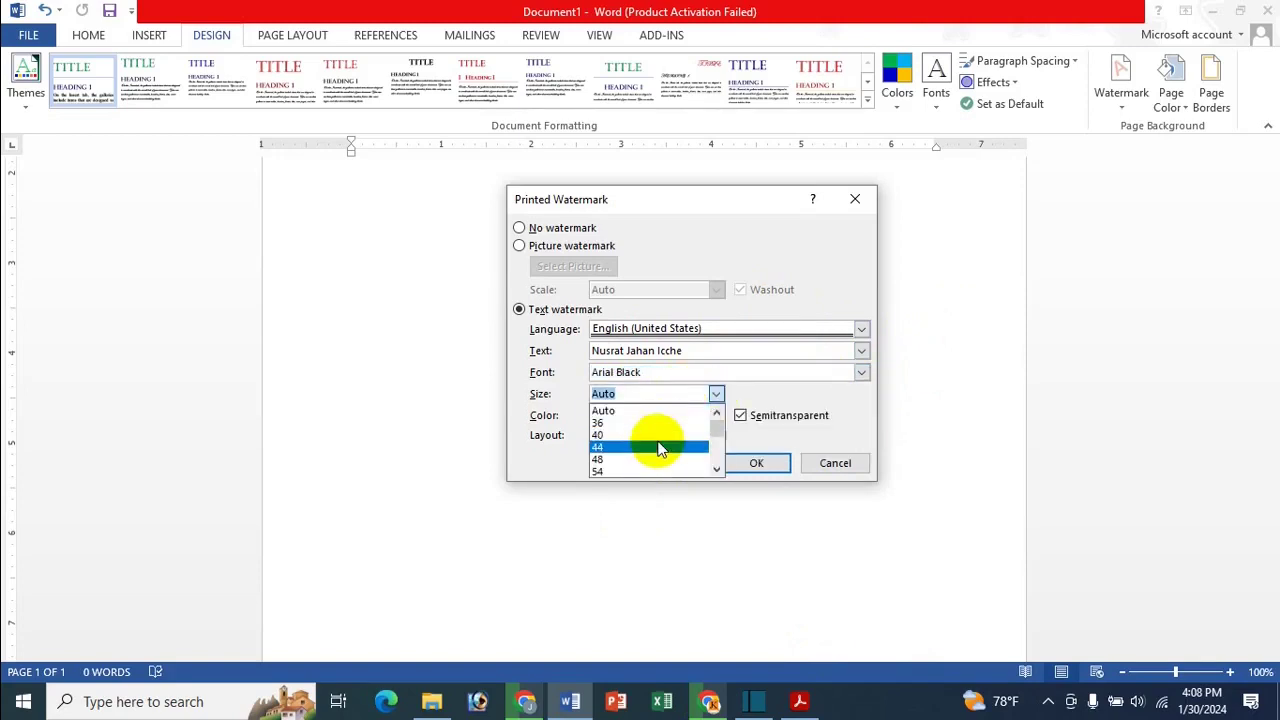
scroll(660, 448, down, 1)
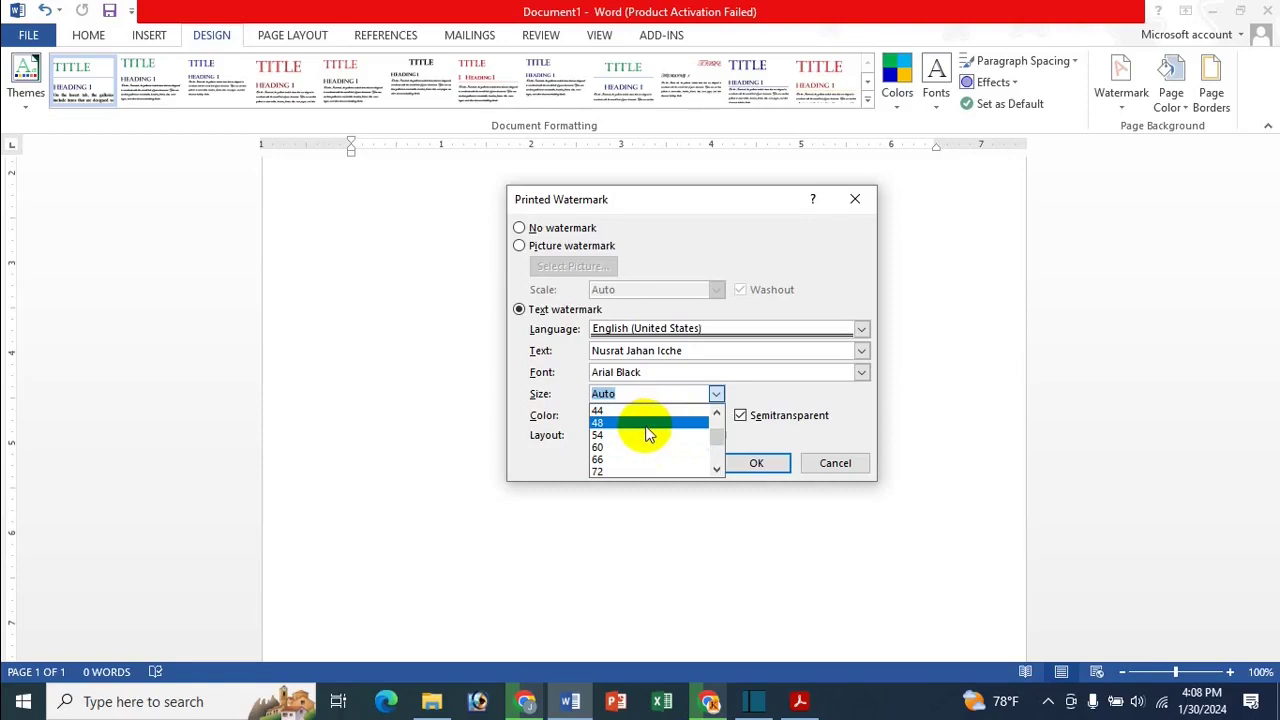
scroll(640, 440, up, 1)
click(603, 472)
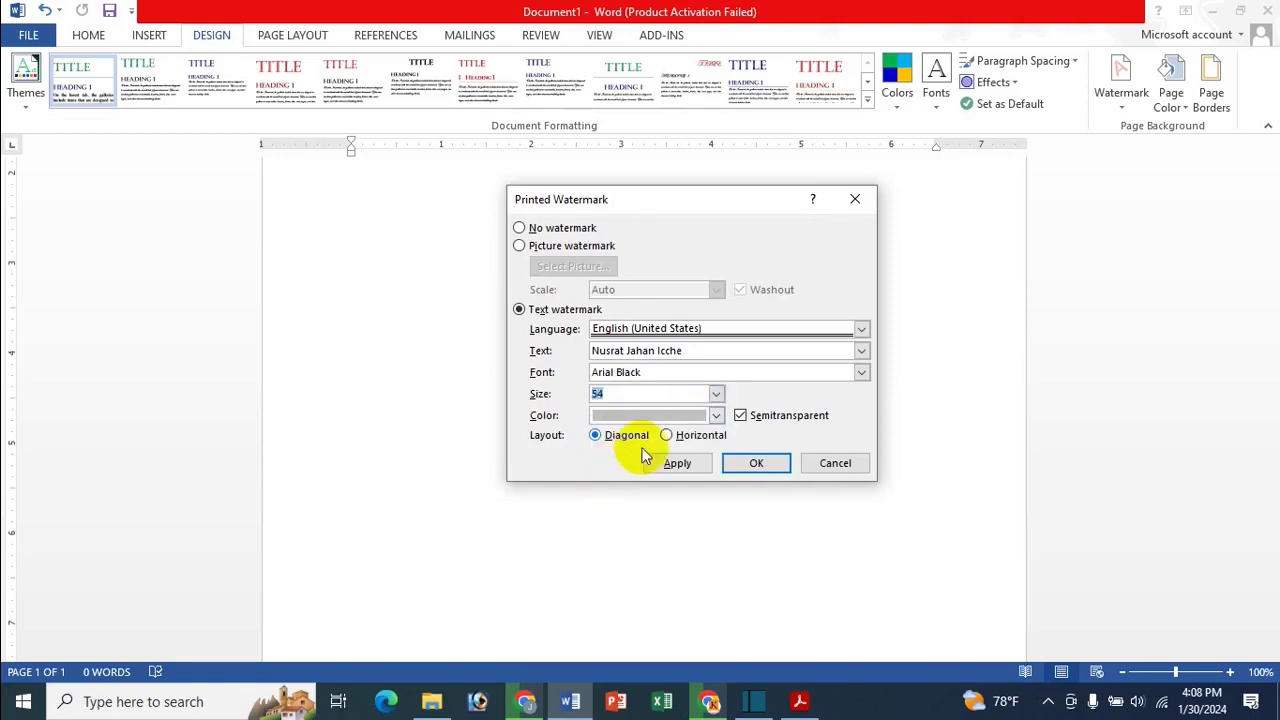
click(712, 417)
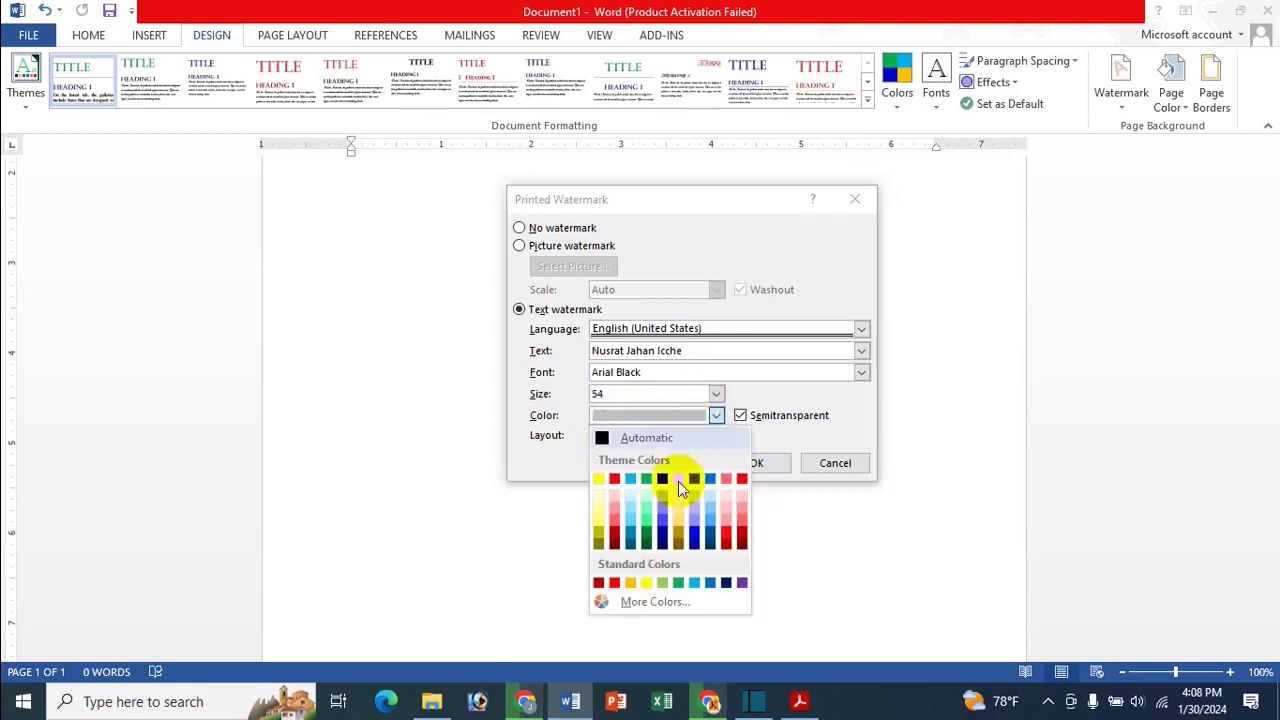
click(722, 494)
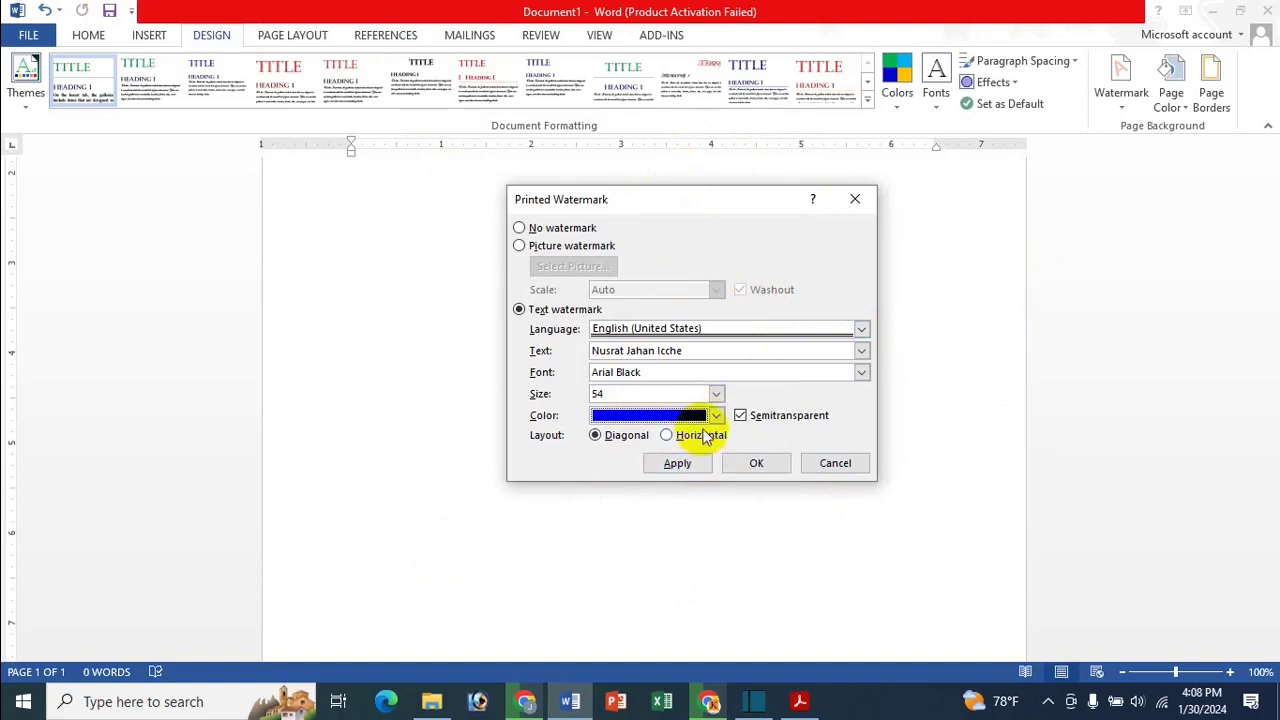
click(662, 464)
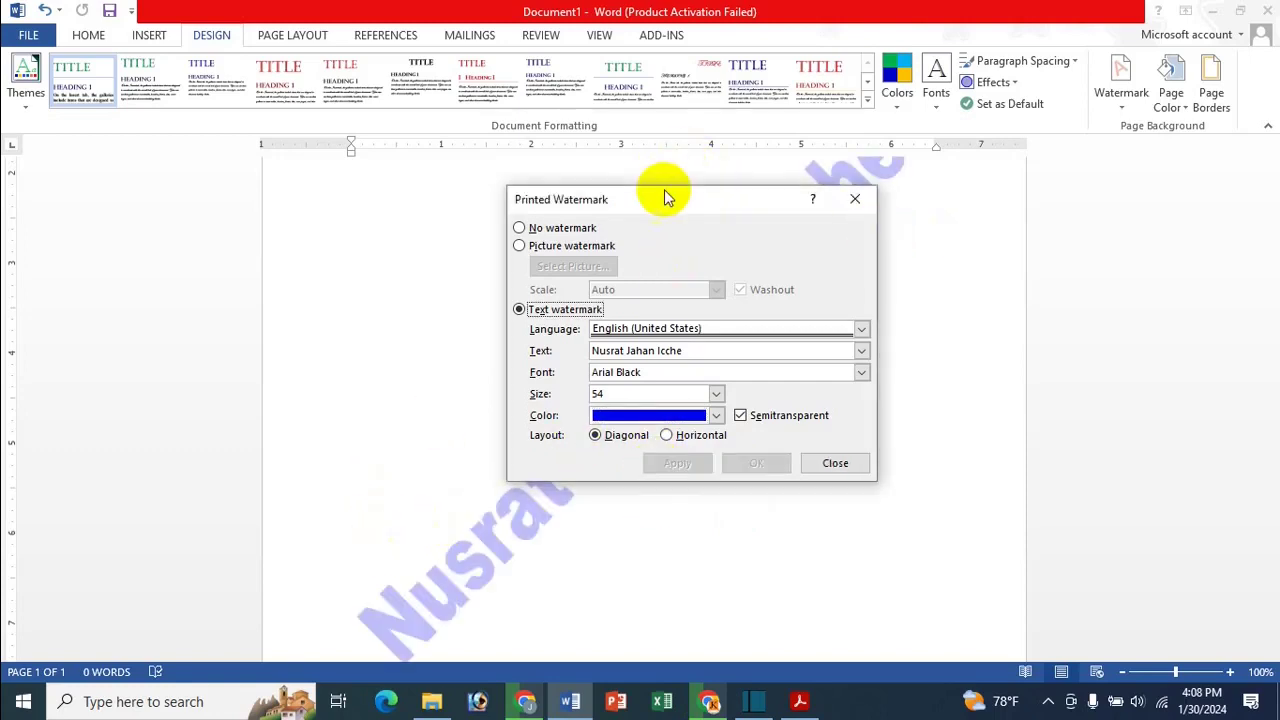
Try a horizontal layout, then apply a diagonal layout to the name watermark
drag(668, 185, 1022, 270)
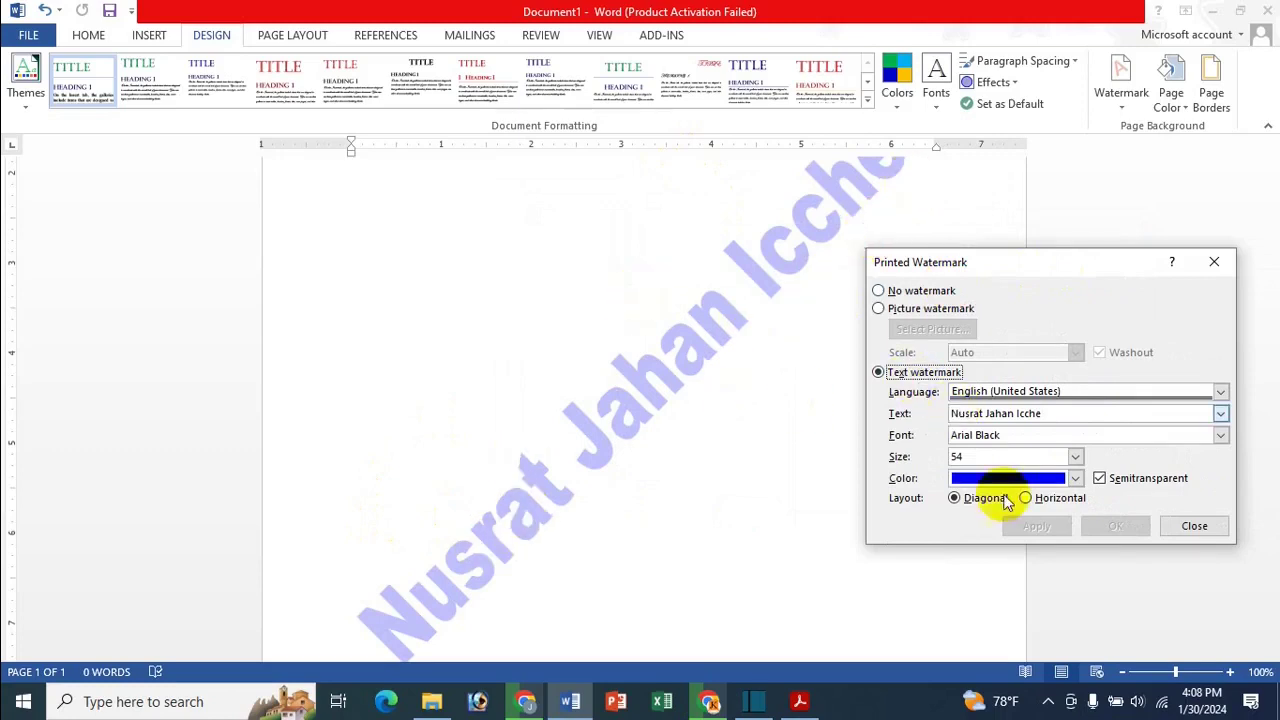
click(1027, 498)
click(1050, 528)
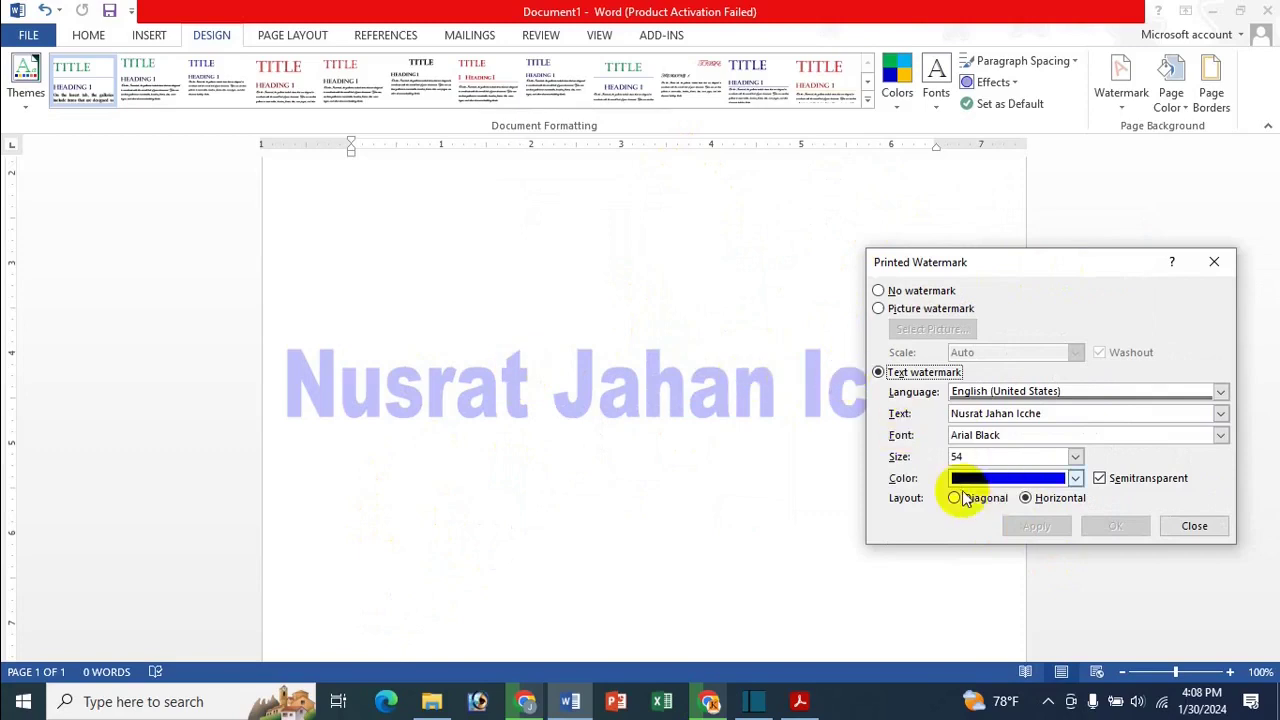
click(985, 499)
click(1036, 526)
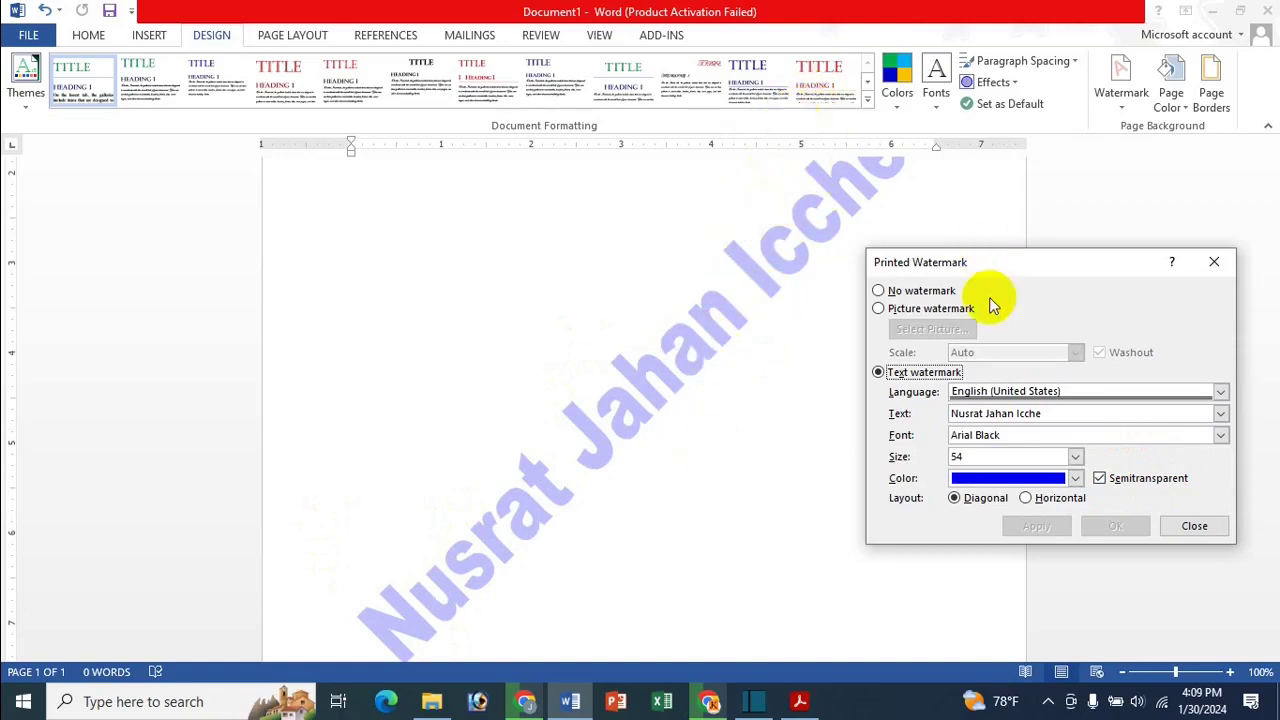
Toggle Semitransparent off and back on, applying the watermark each time
click(1145, 480)
click(1045, 528)
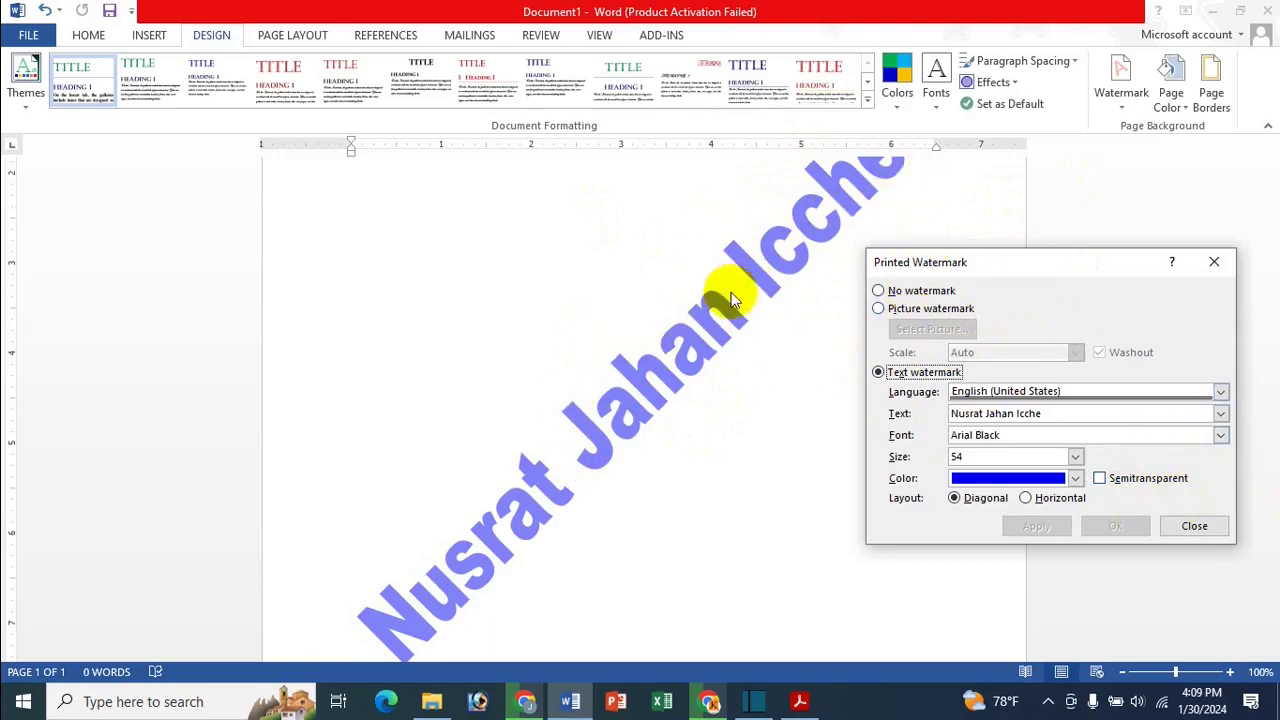
click(1102, 478)
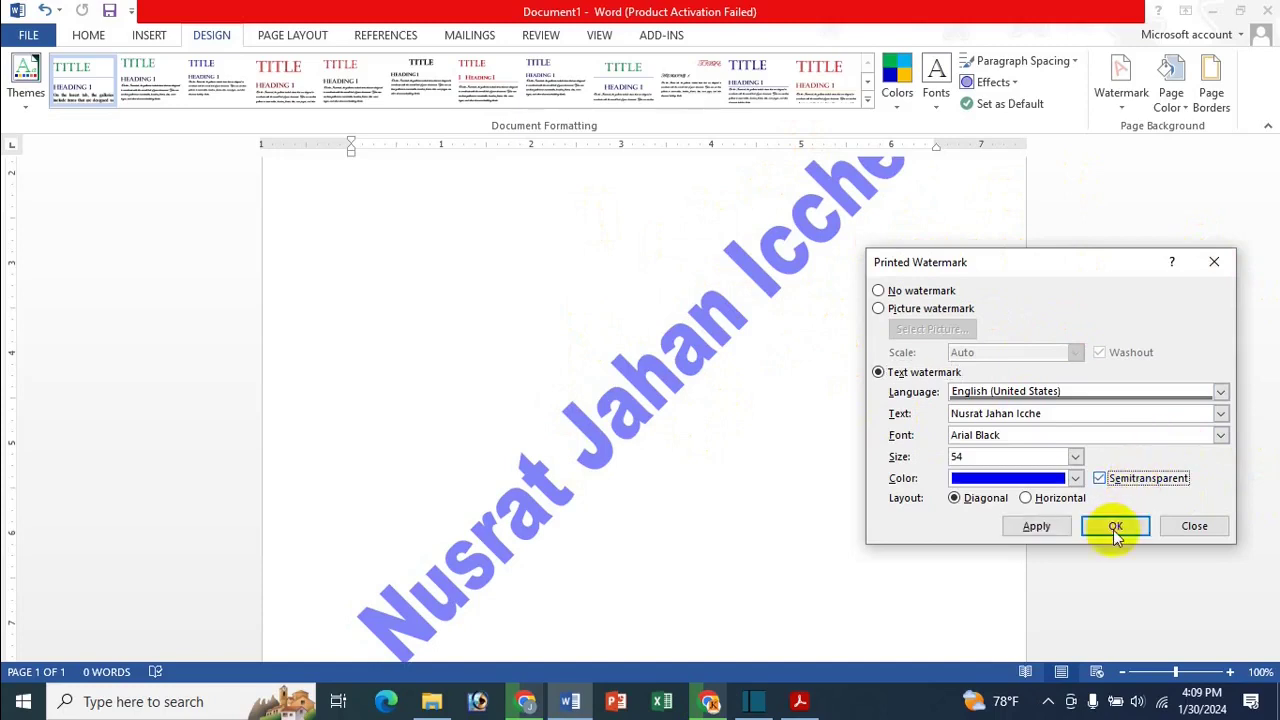
click(1040, 527)
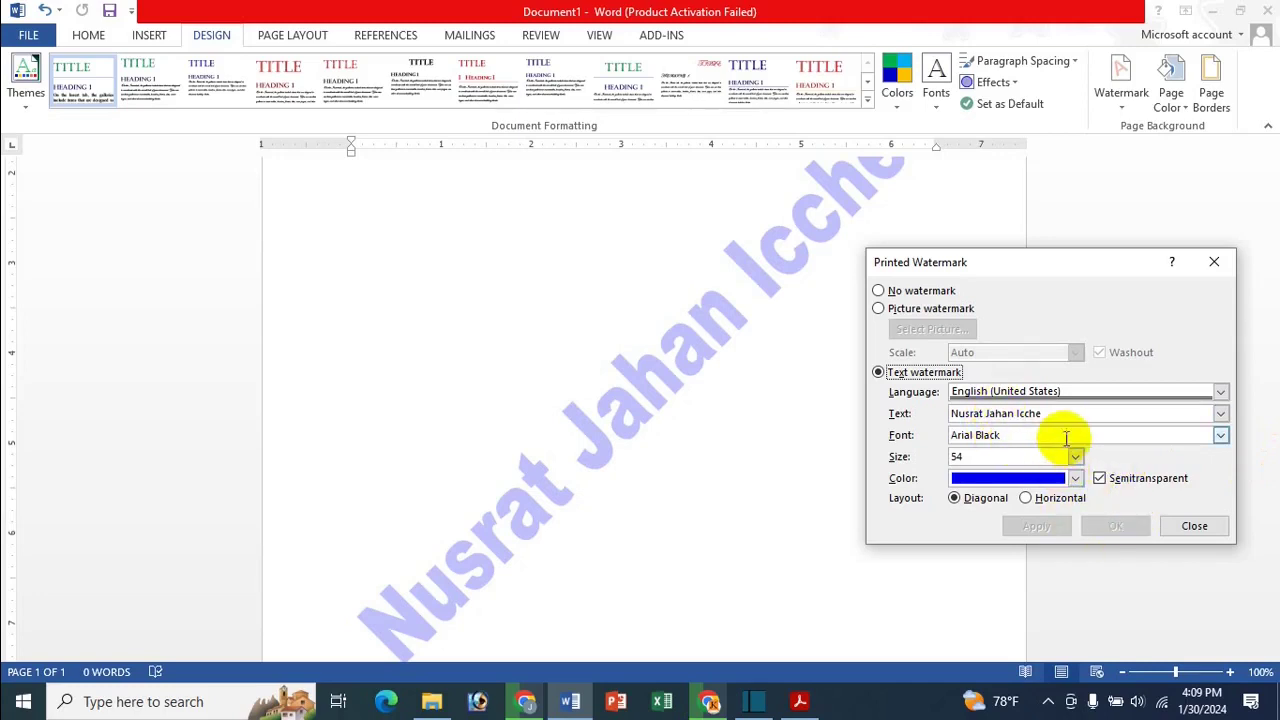
click(1198, 527)
scroll(760, 322, down, 3)
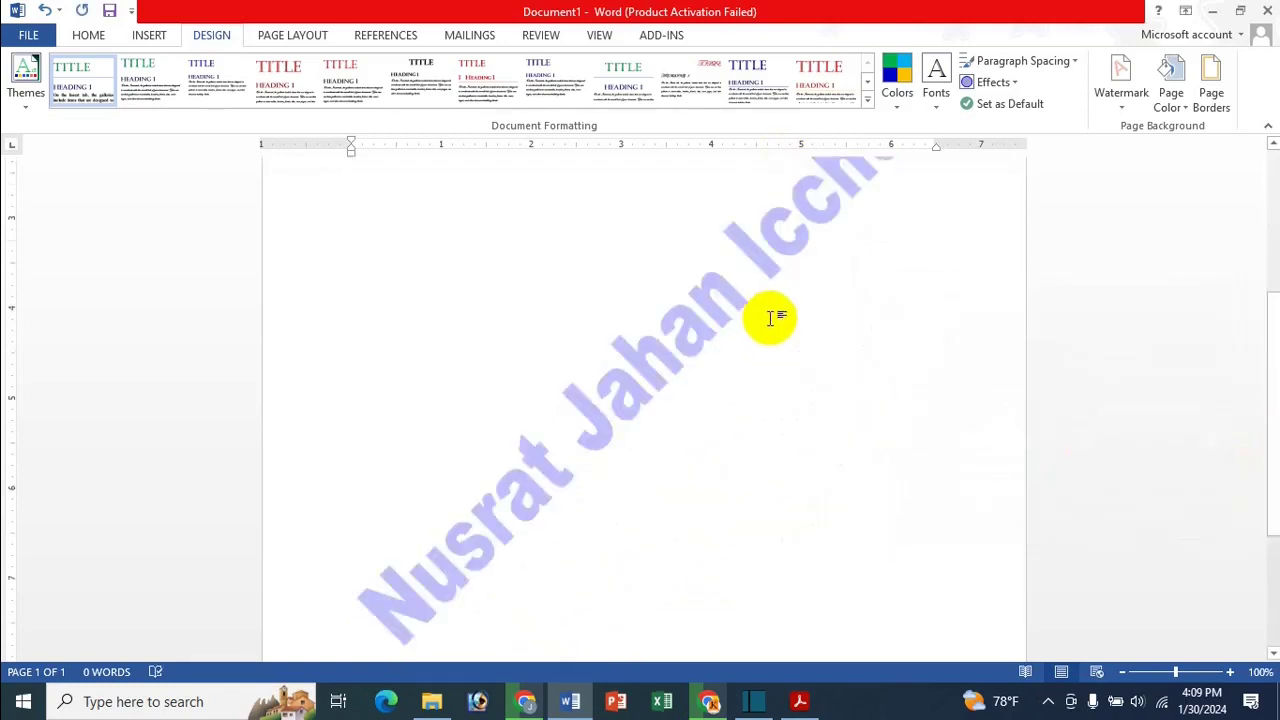
scroll(775, 310, up, 3)
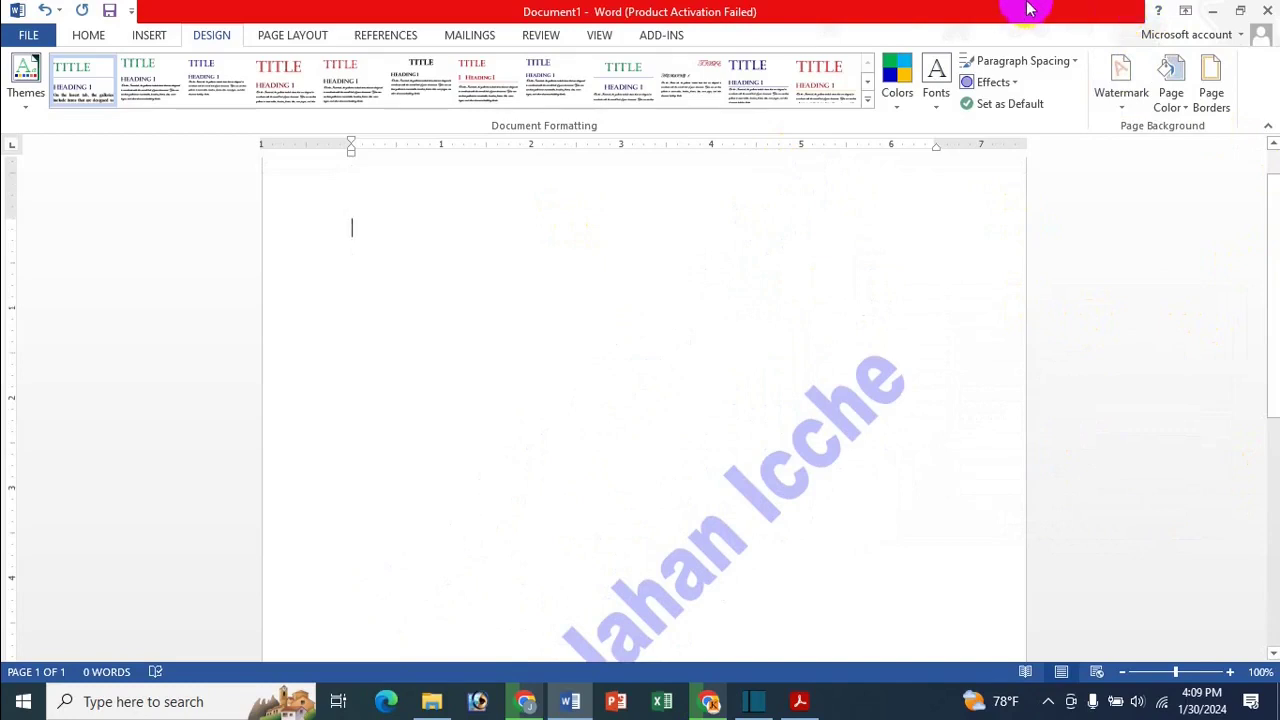
click(1105, 92)
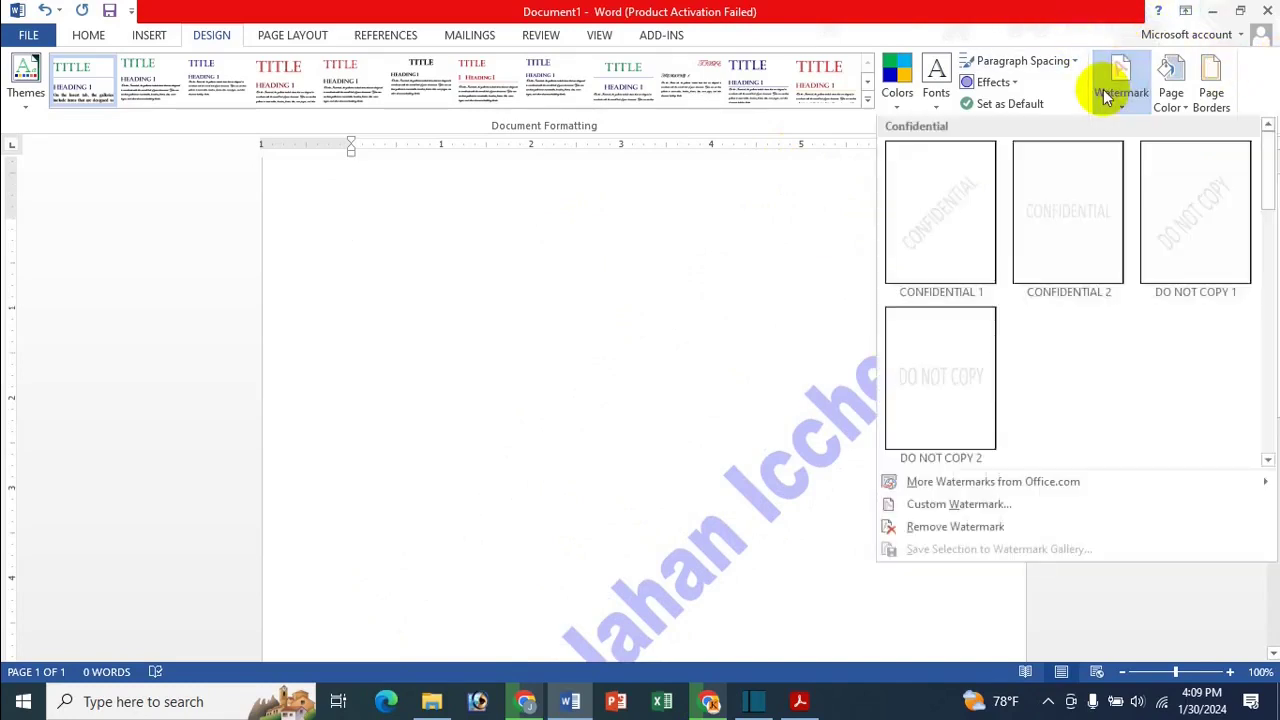
click(960, 505)
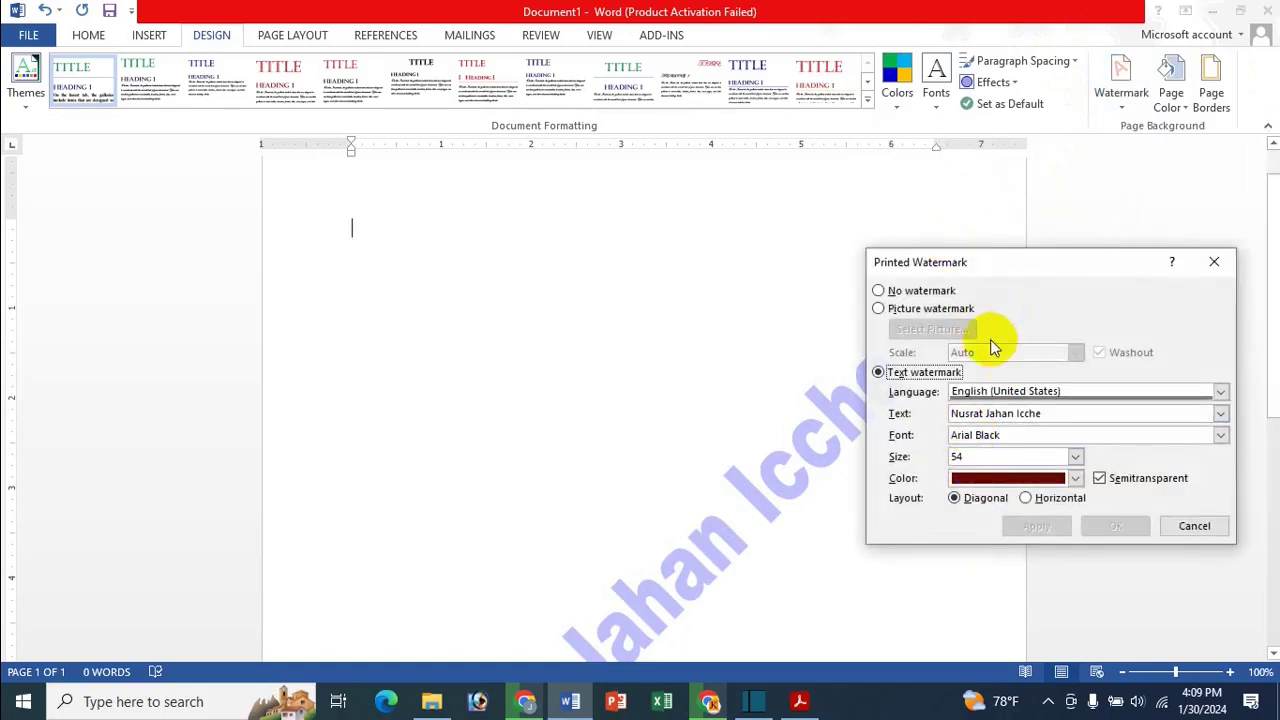
Replace the text watermark with the washed-out picture Icche Doll.jpg from the Documents image folder
click(950, 312)
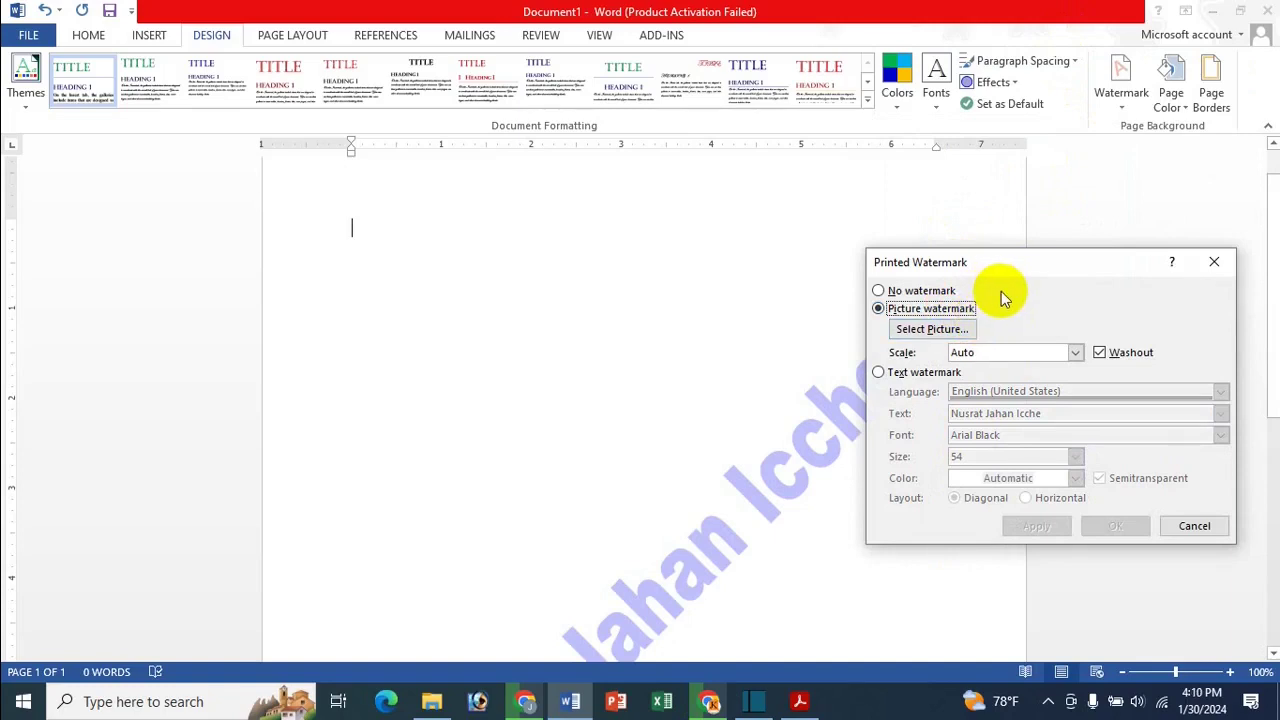
click(958, 333)
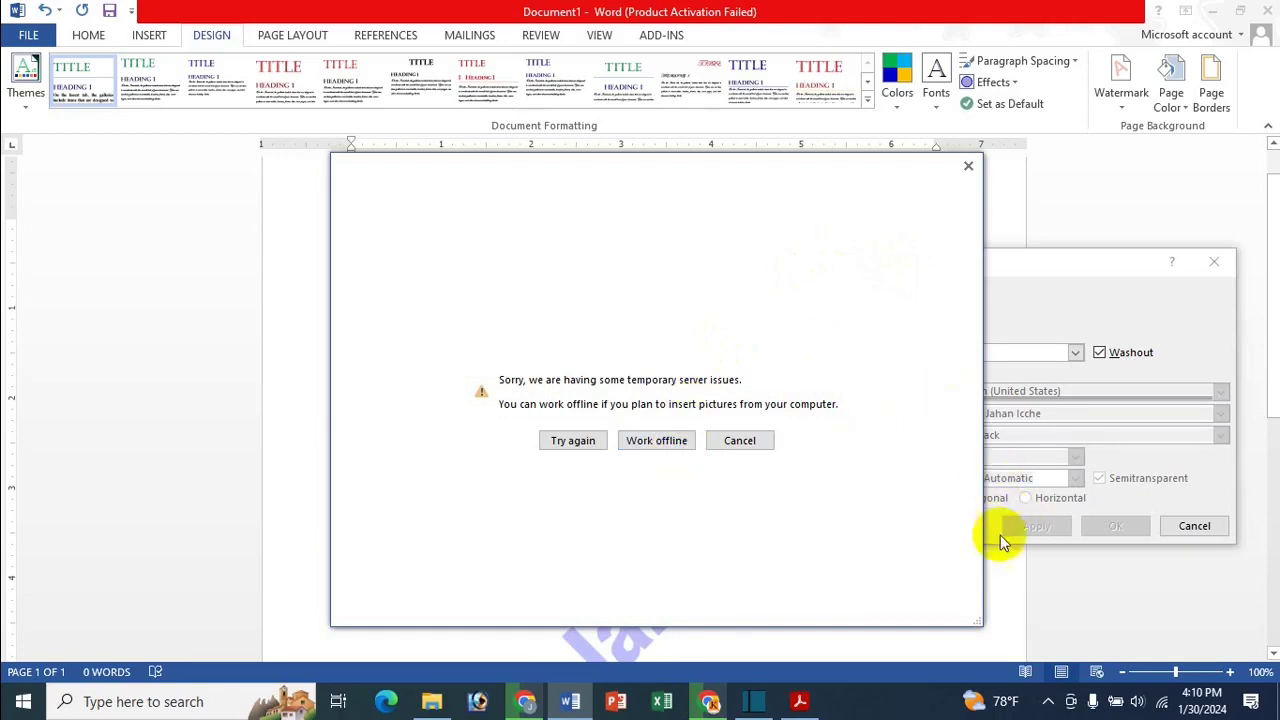
click(631, 447)
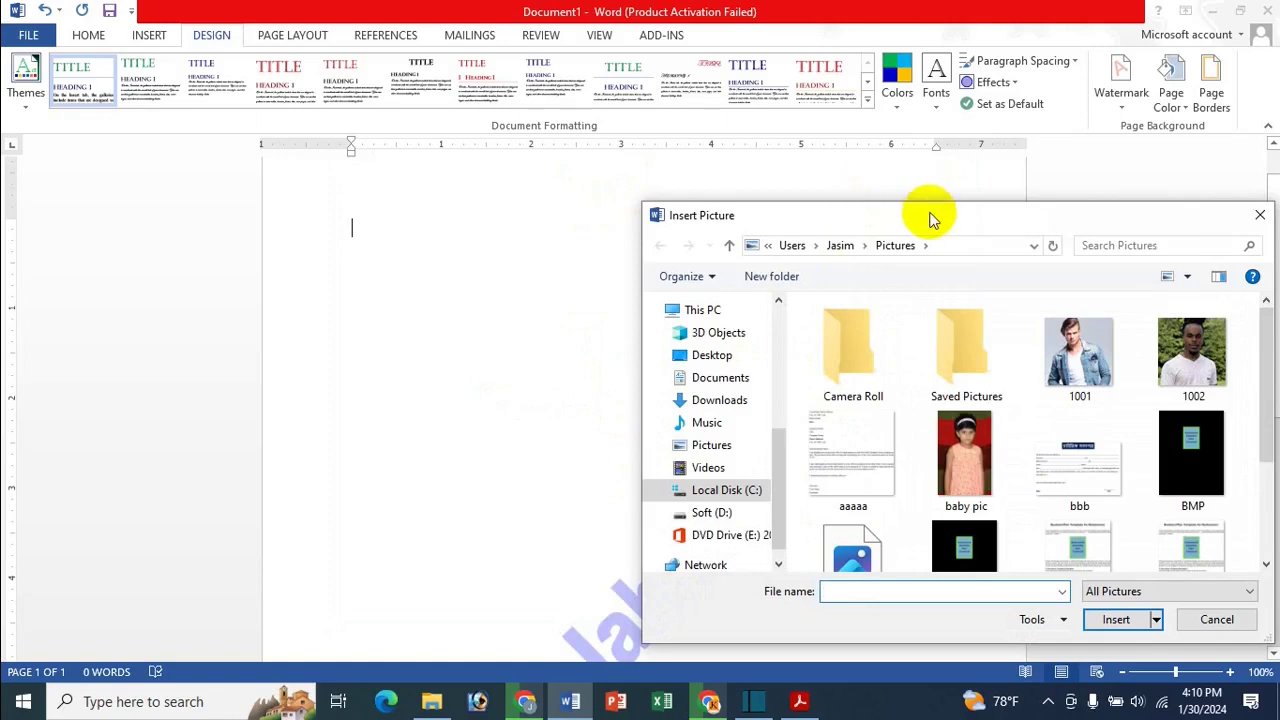
drag(929, 215, 572, 172)
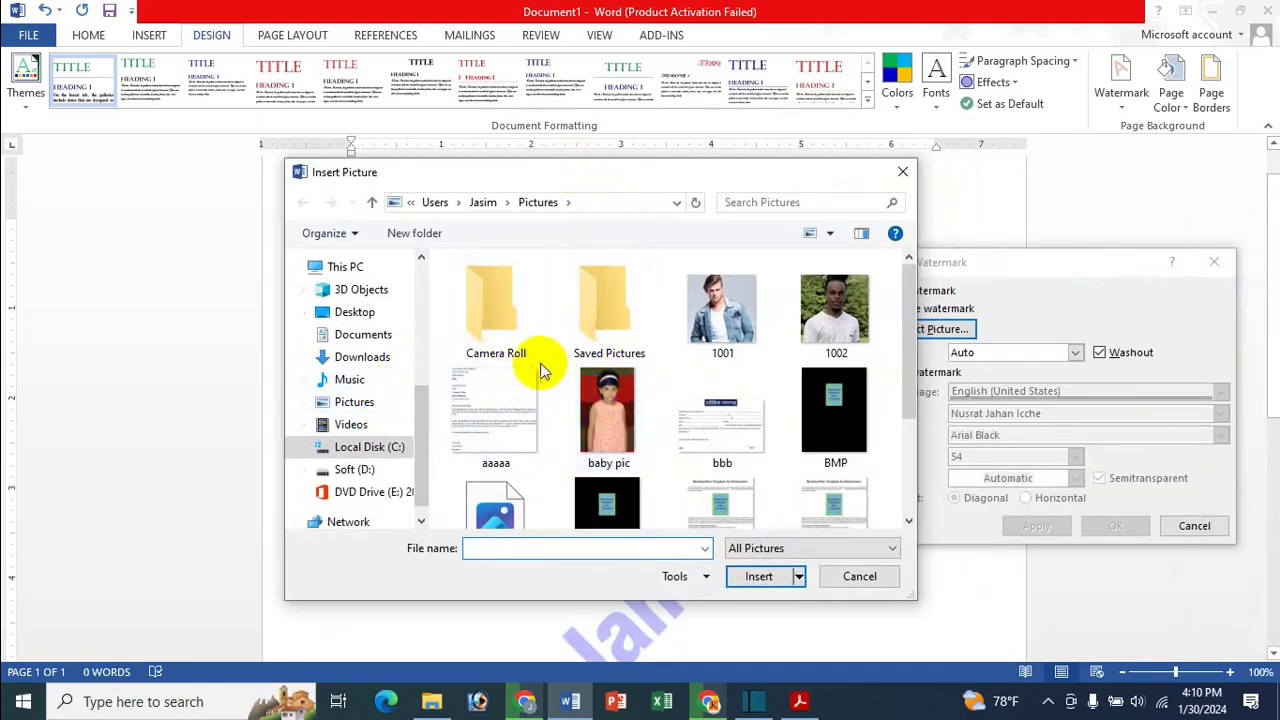
scroll(560, 420, down, 2)
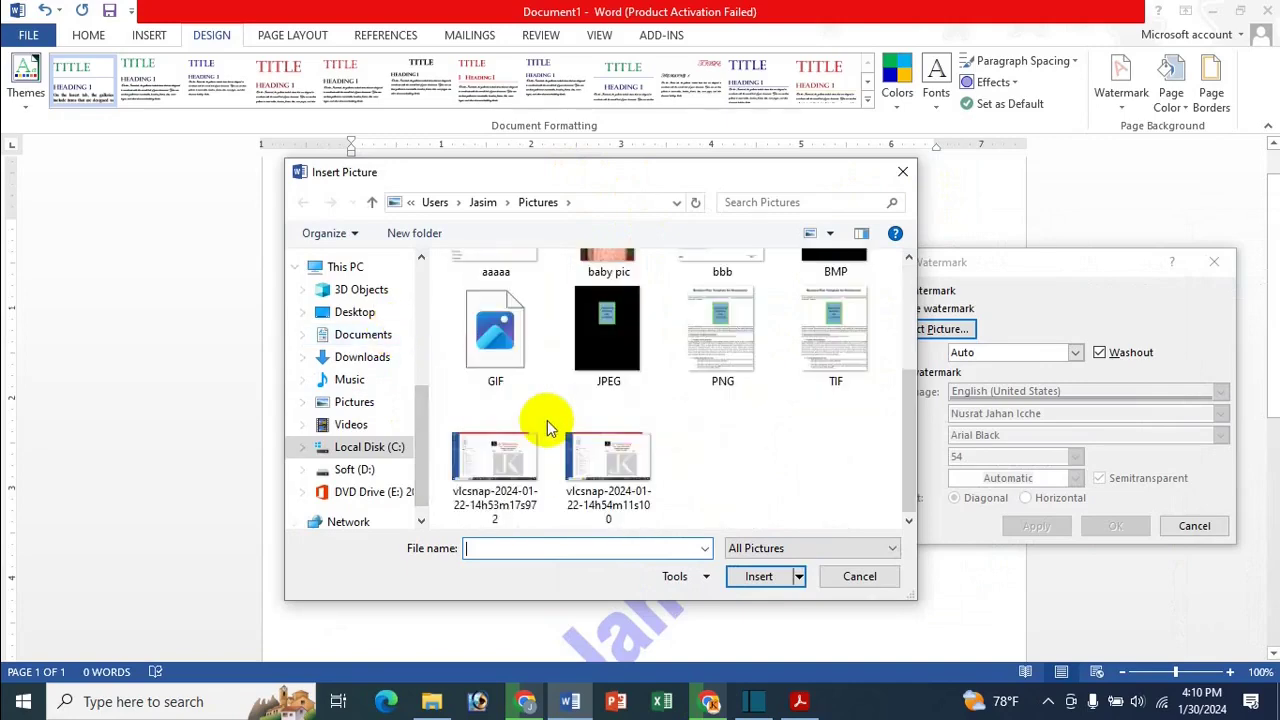
click(377, 341)
scroll(560, 353, down, 5)
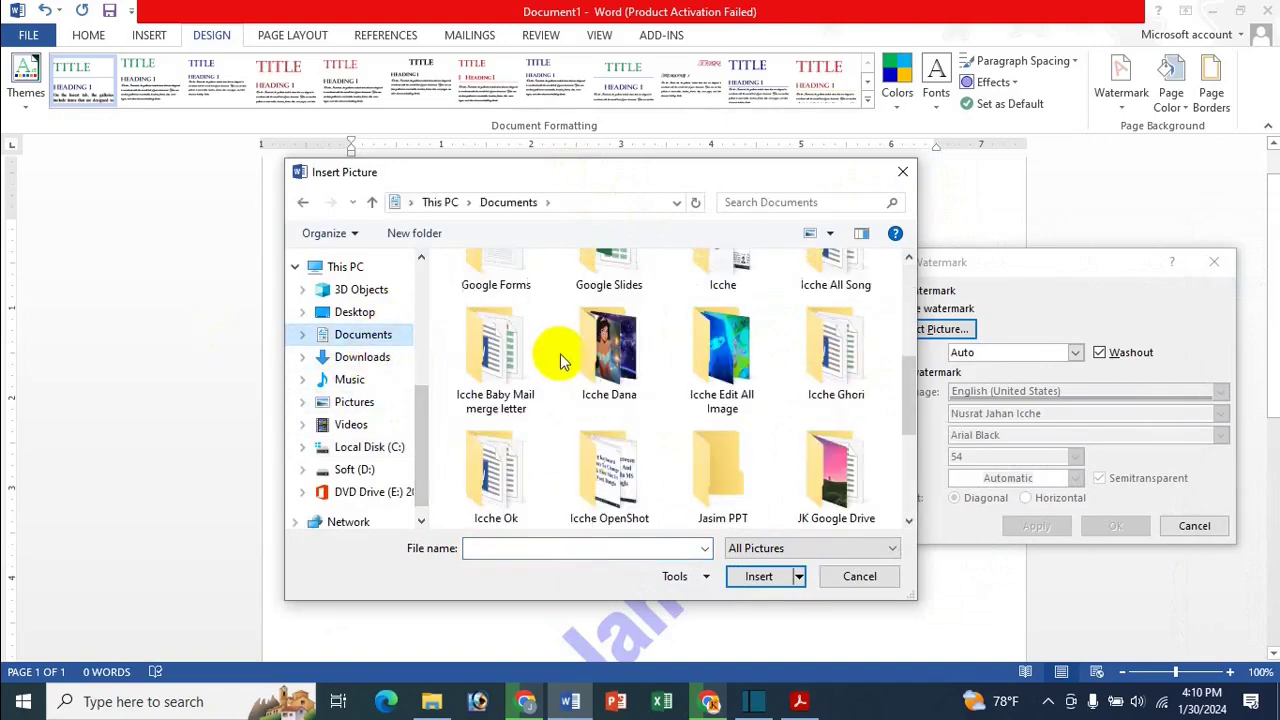
double_click(735, 357)
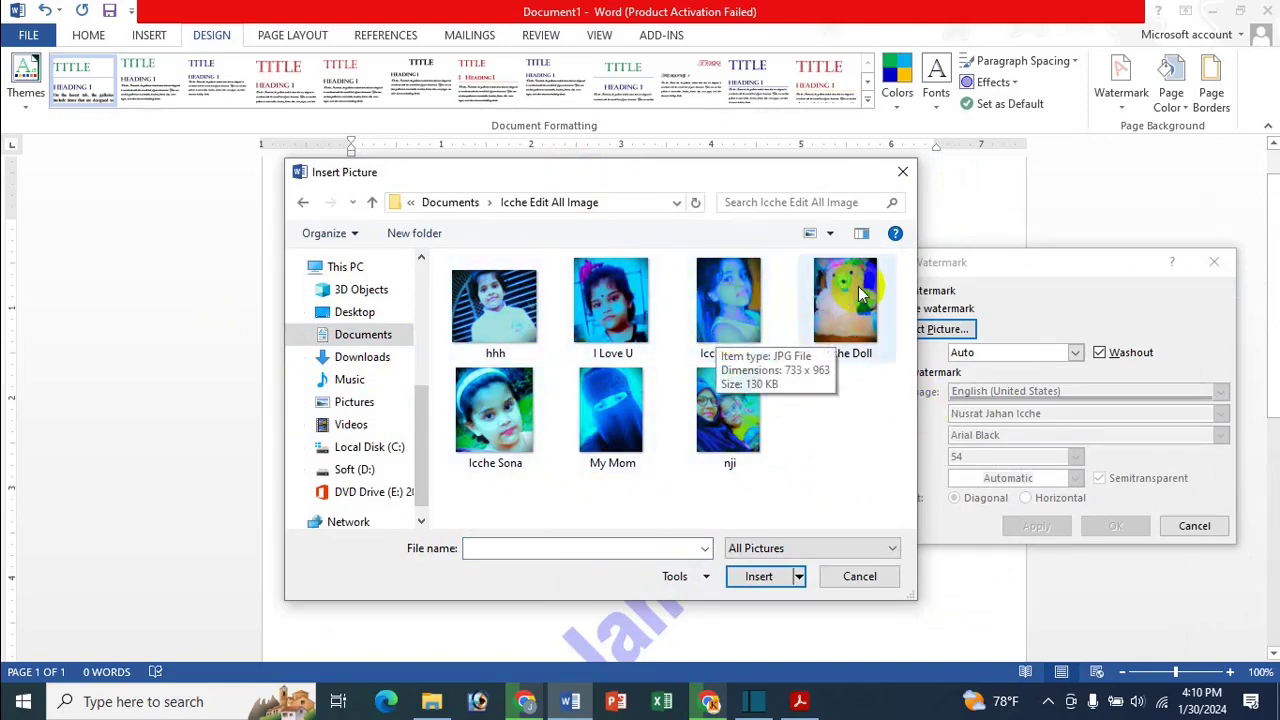
double_click(858, 290)
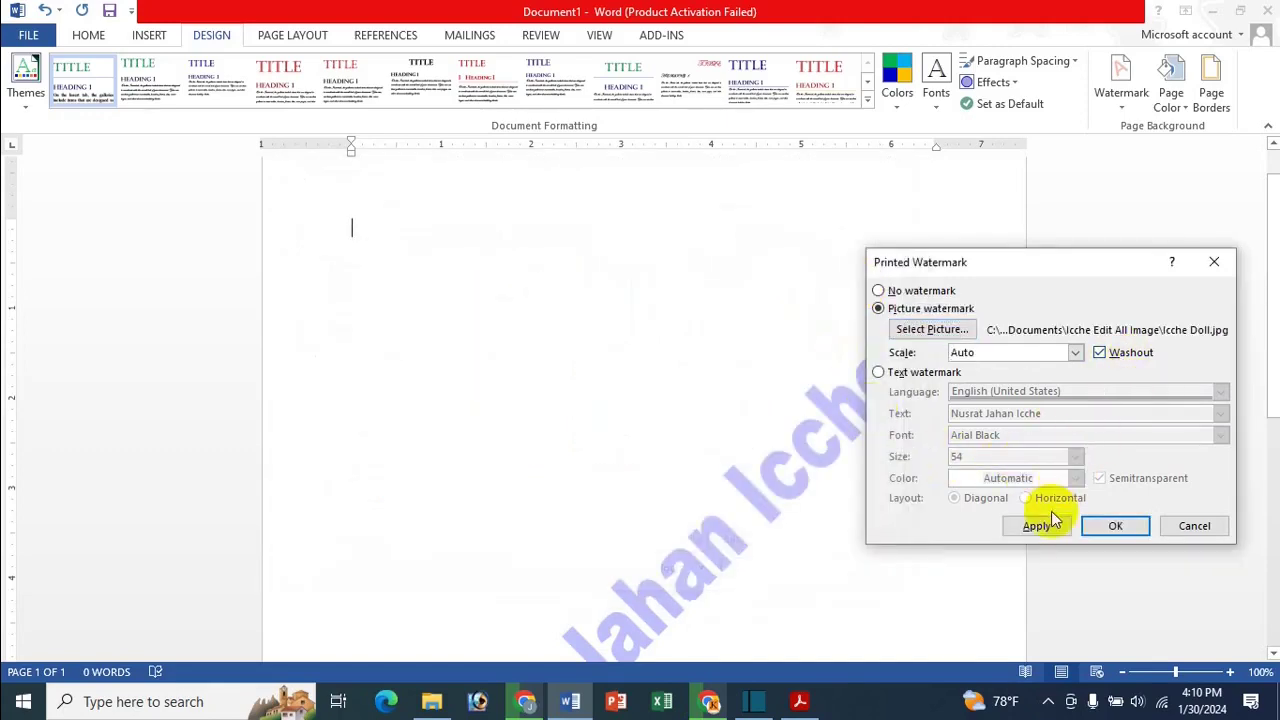
click(1048, 527)
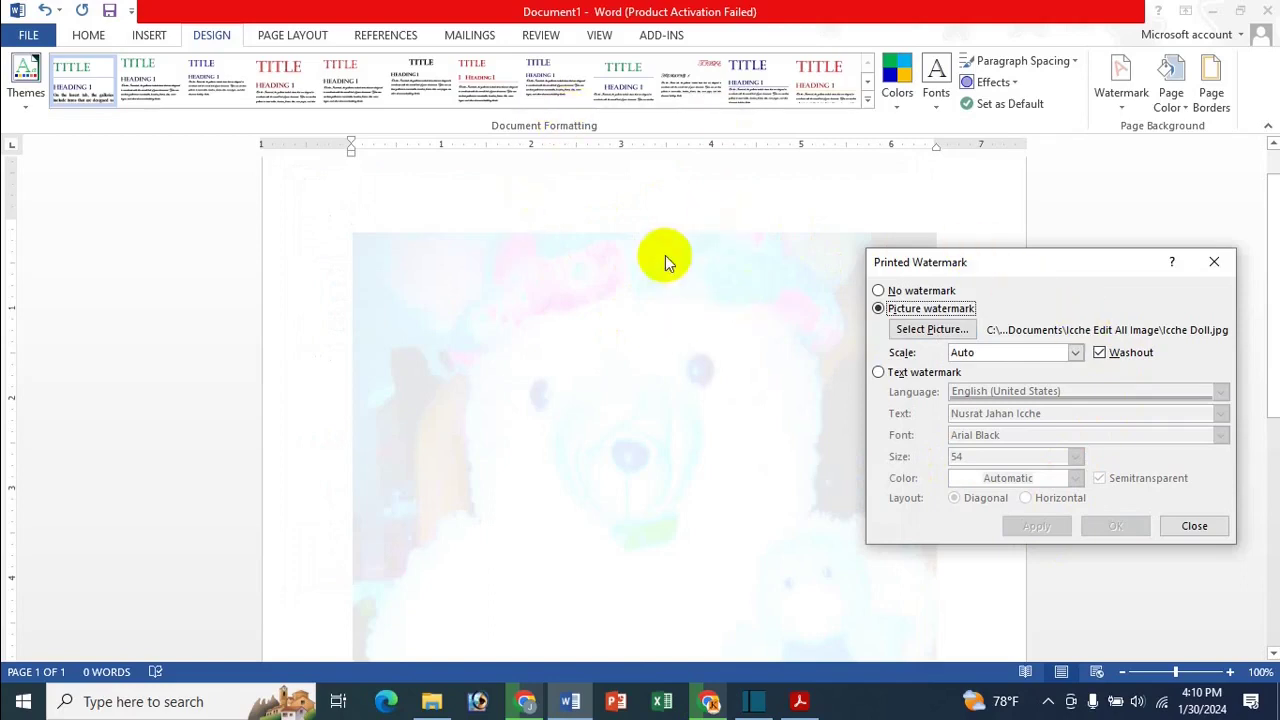
Turn off washout for the picture watermark, keeping the scale at Auto
click(1112, 351)
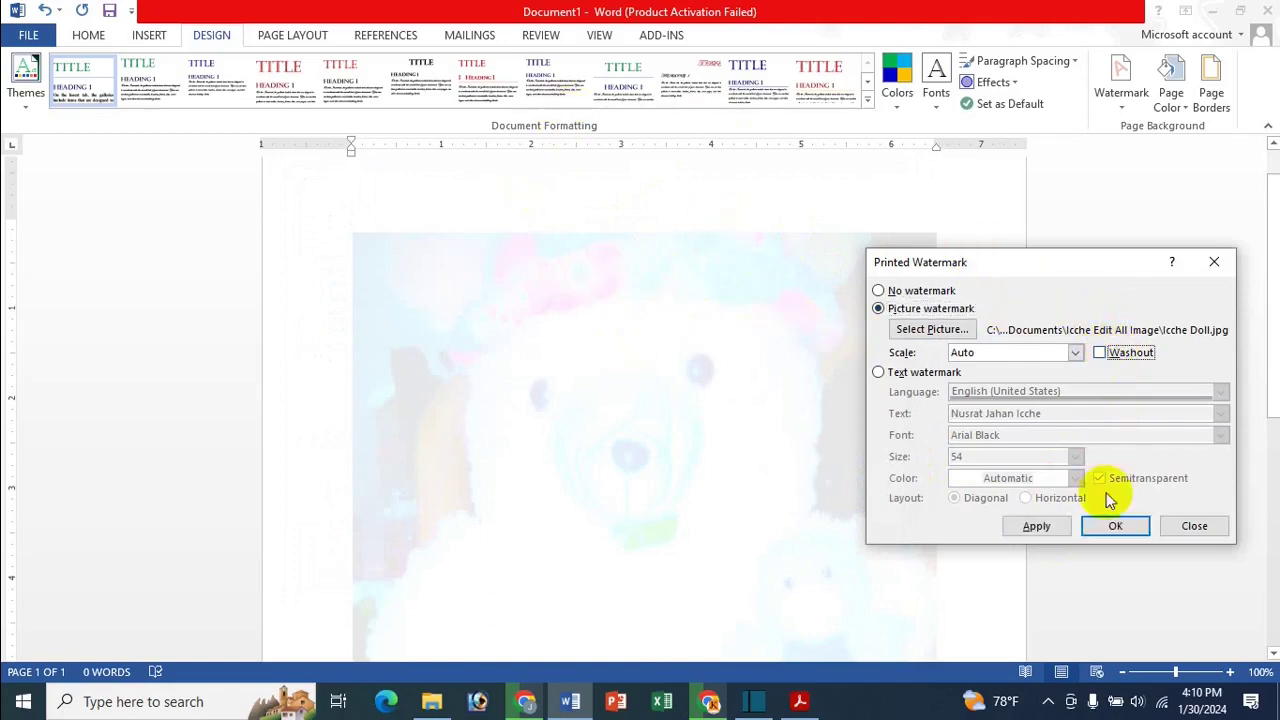
click(1062, 529)
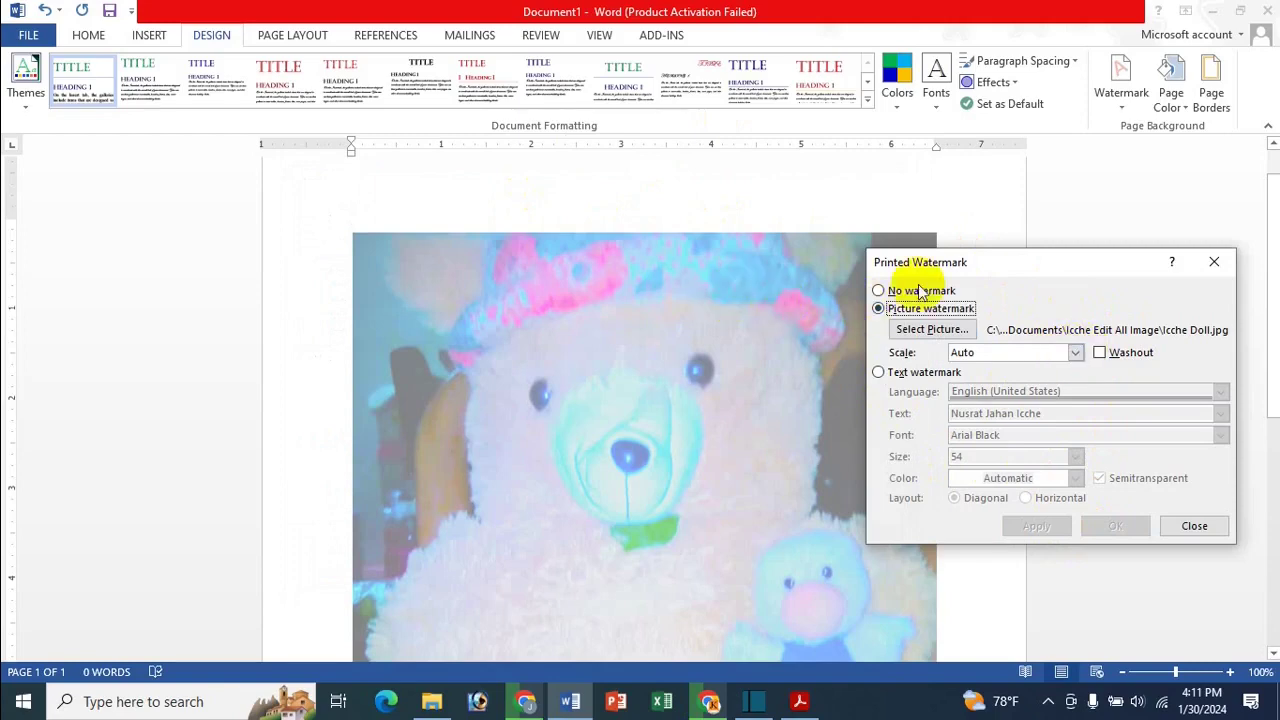
click(1075, 353)
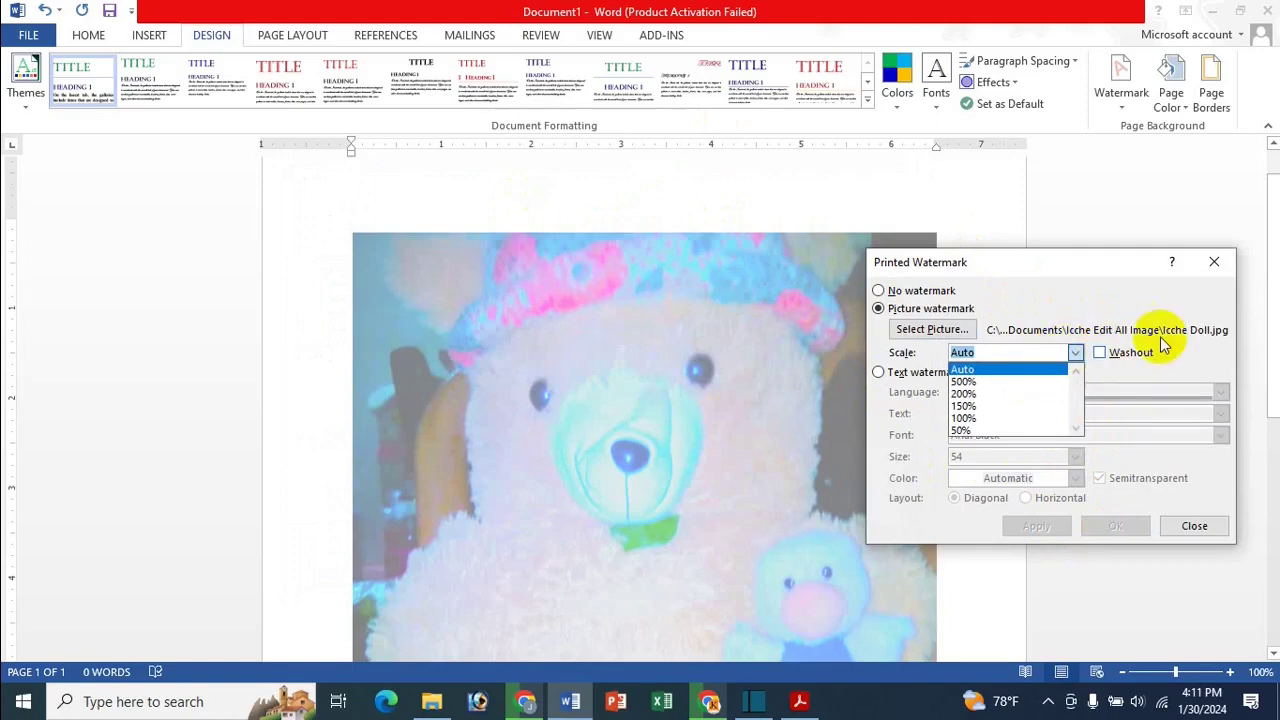
click(1187, 362)
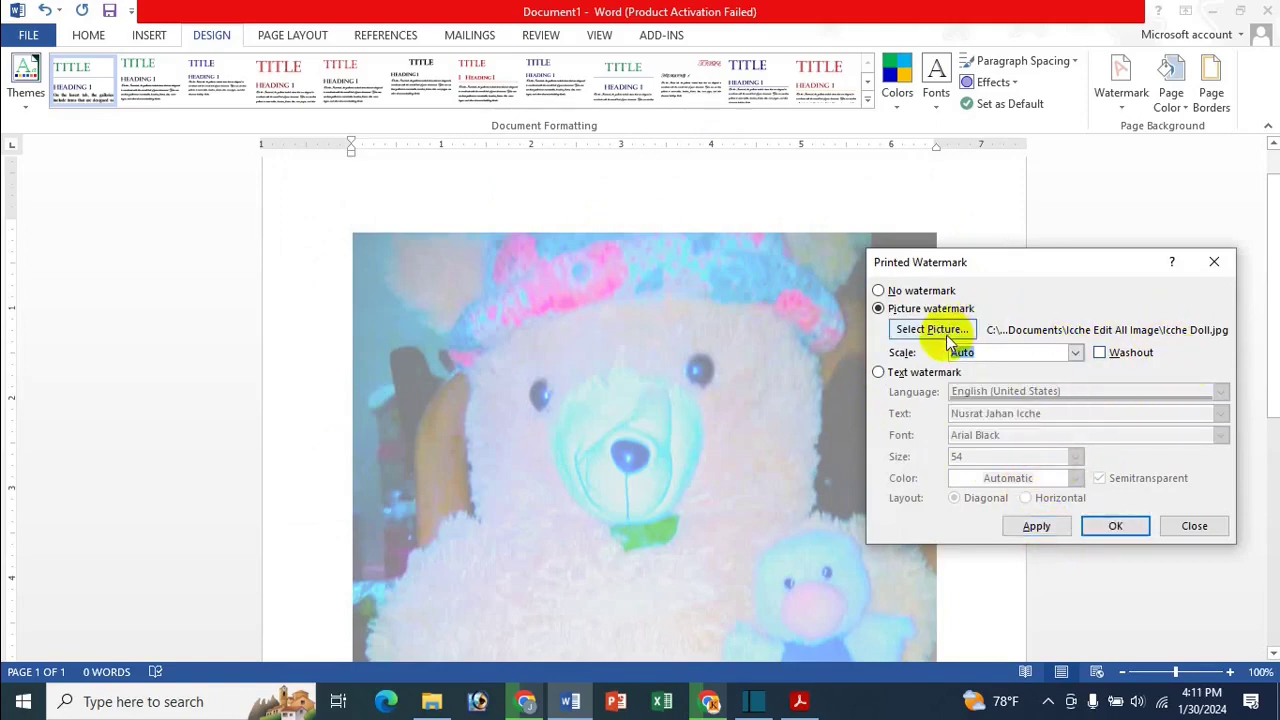
Swap the watermark picture to Icche Baby i.jpg, apply it, and close the dialog
click(895, 329)
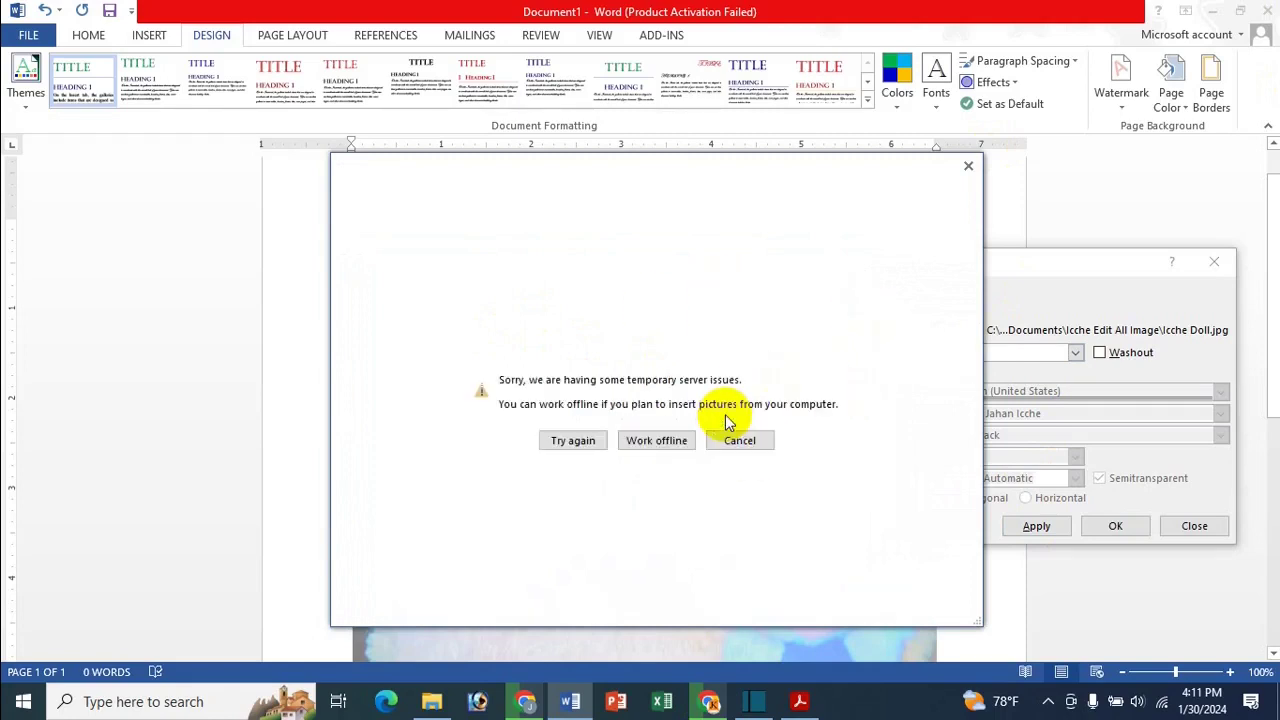
click(668, 440)
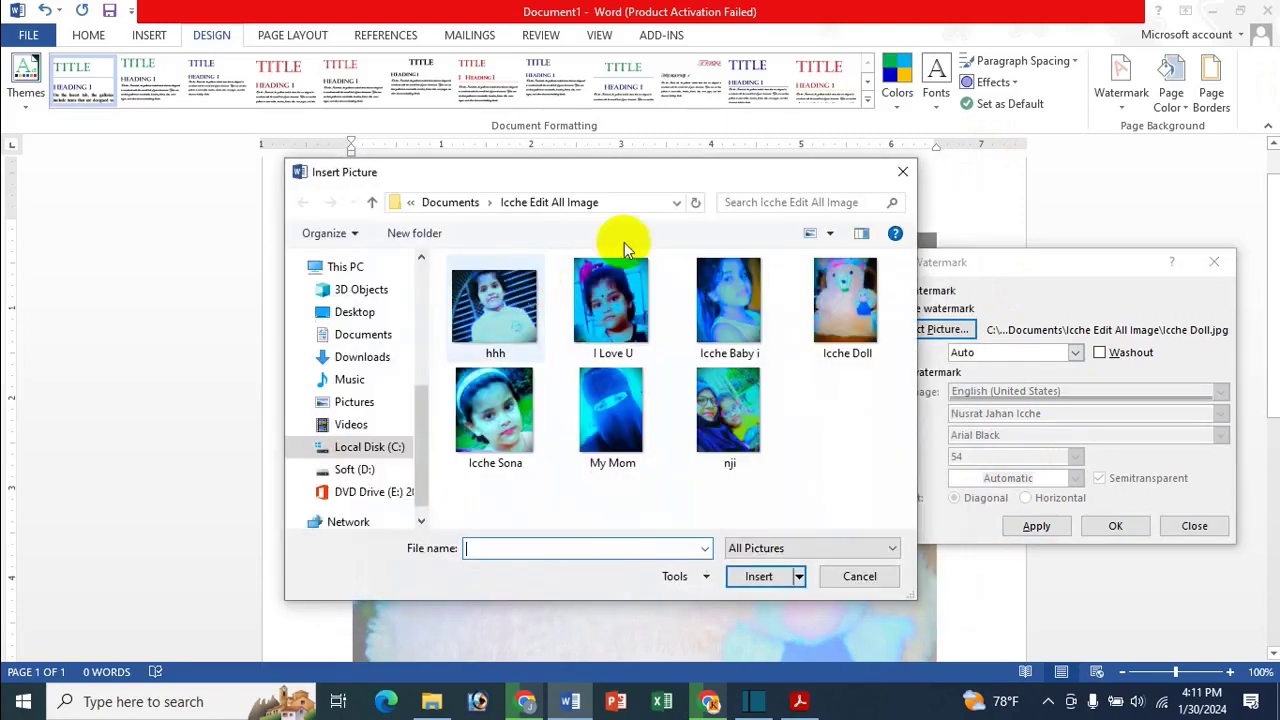
double_click(741, 310)
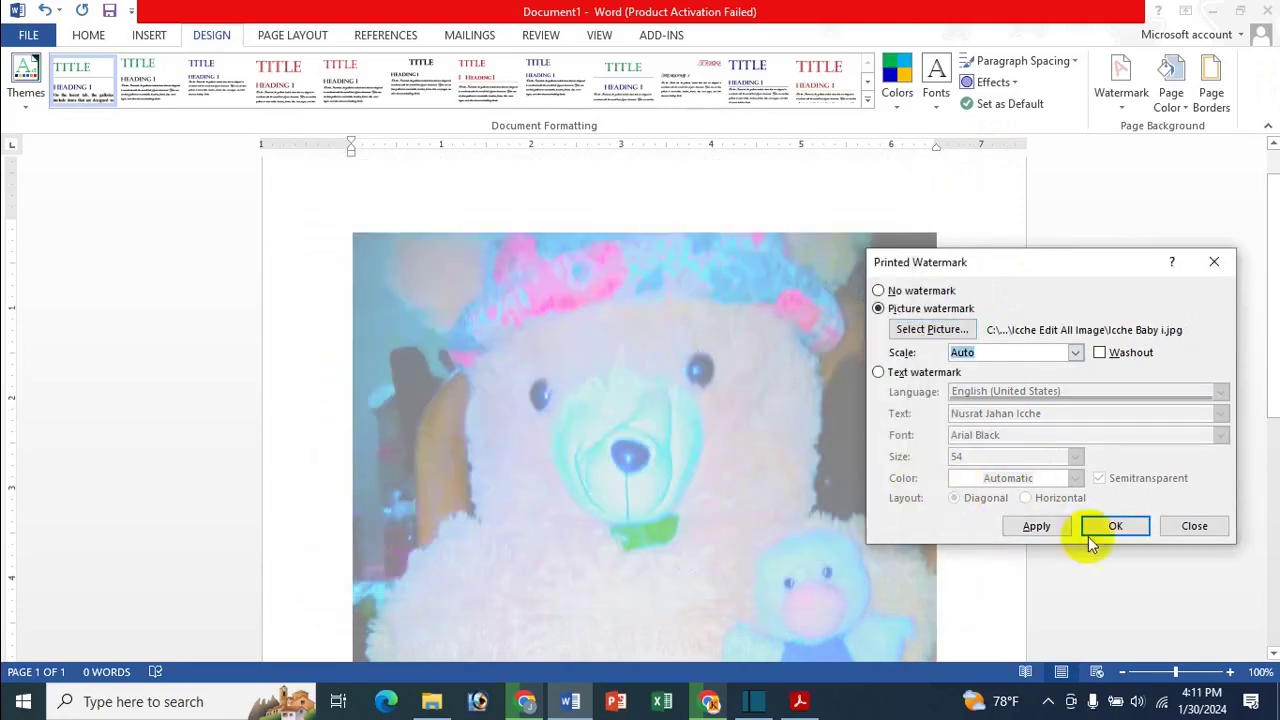
click(1040, 526)
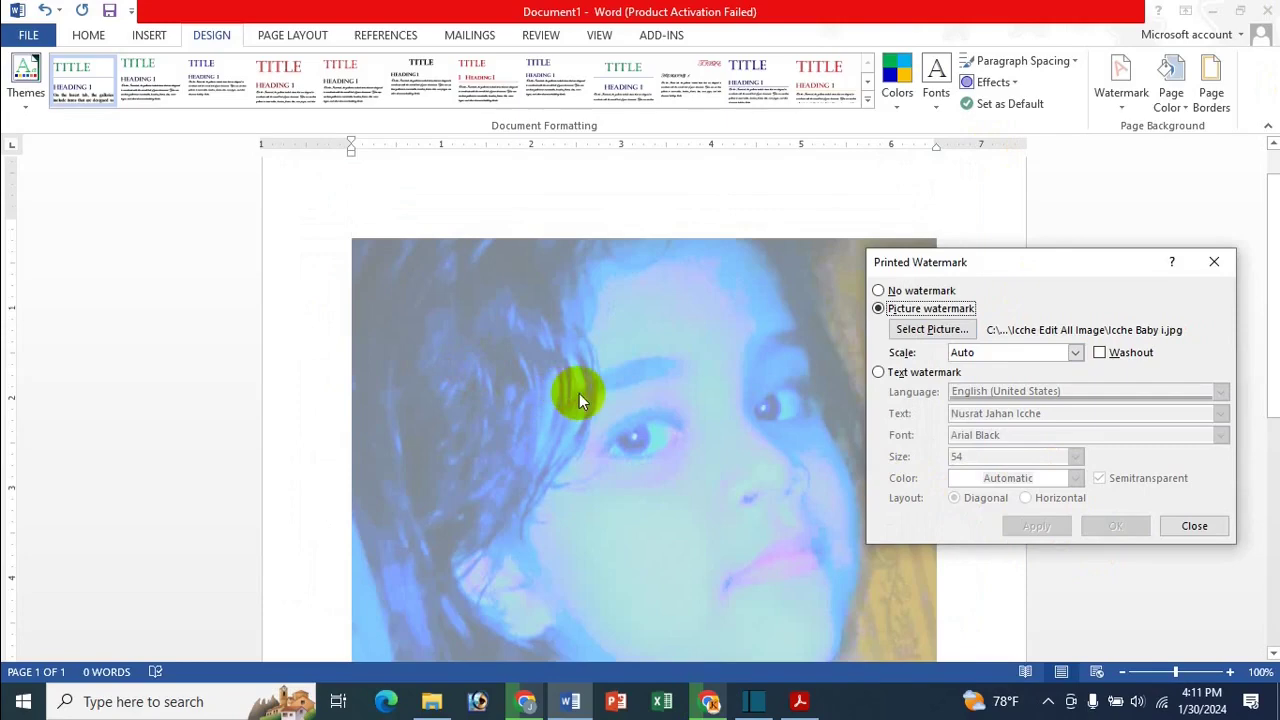
click(1208, 262)
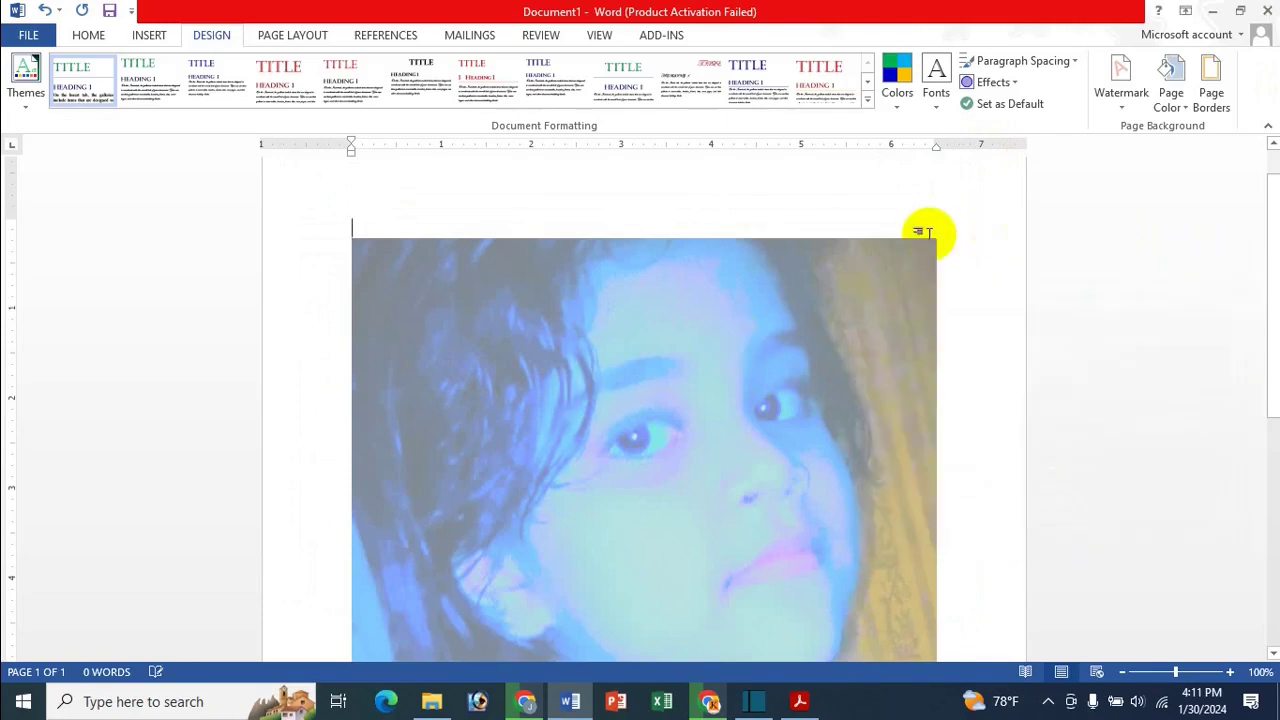
Remove the girl's photo watermark using Design > Watermark > Remove Watermark
scroll(915, 240, down, 5)
scroll(911, 242, down, 3)
scroll(831, 108, down, 6)
scroll(843, 342, up, 8)
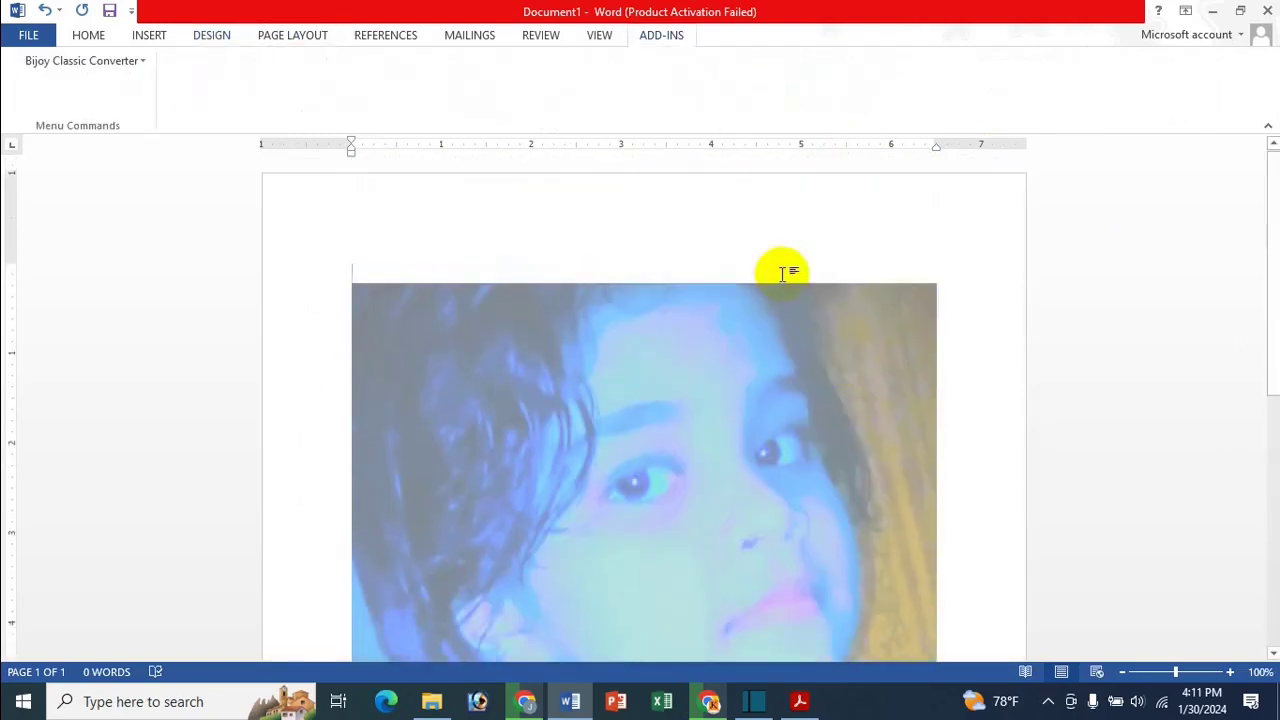
scroll(850, 350, down, 3)
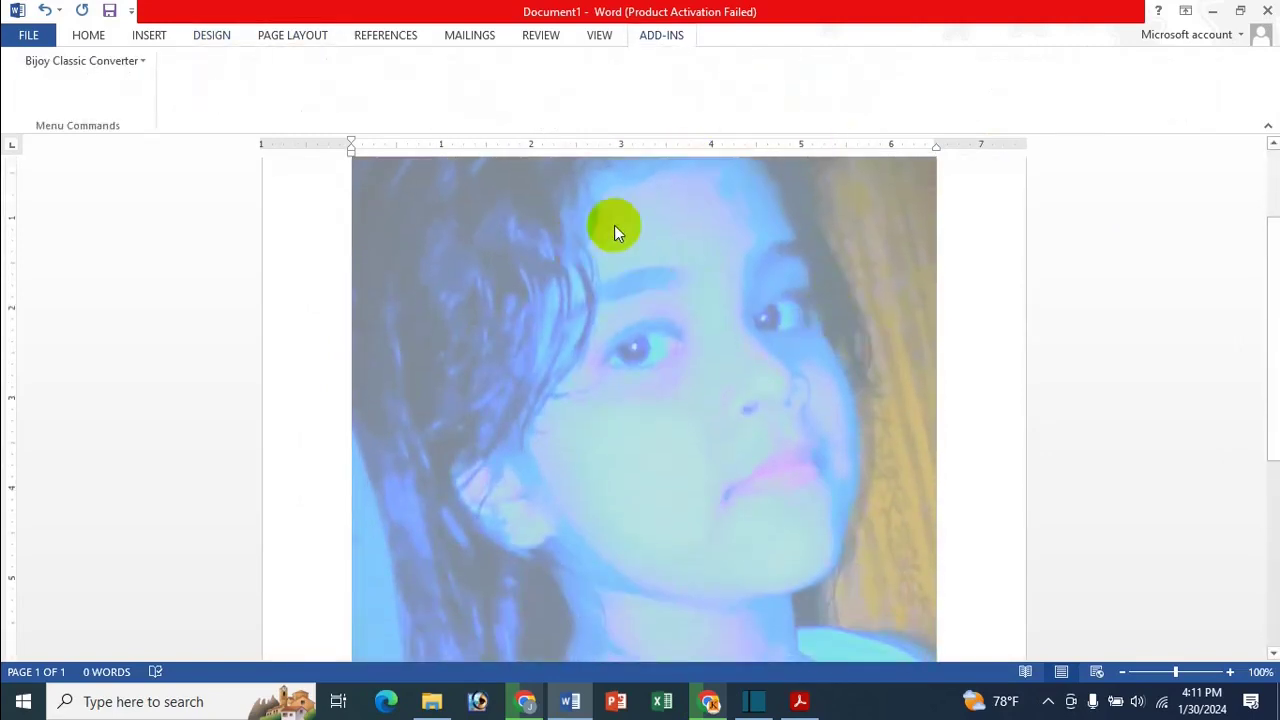
click(152, 38)
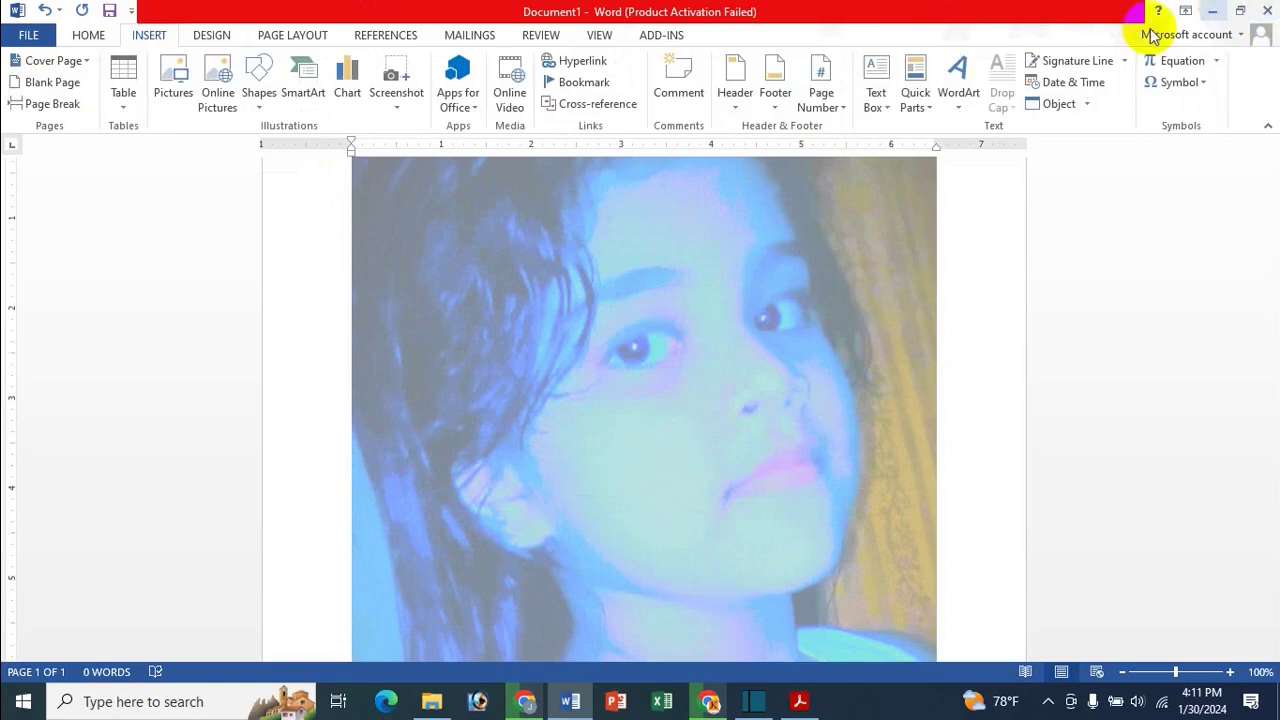
click(228, 45)
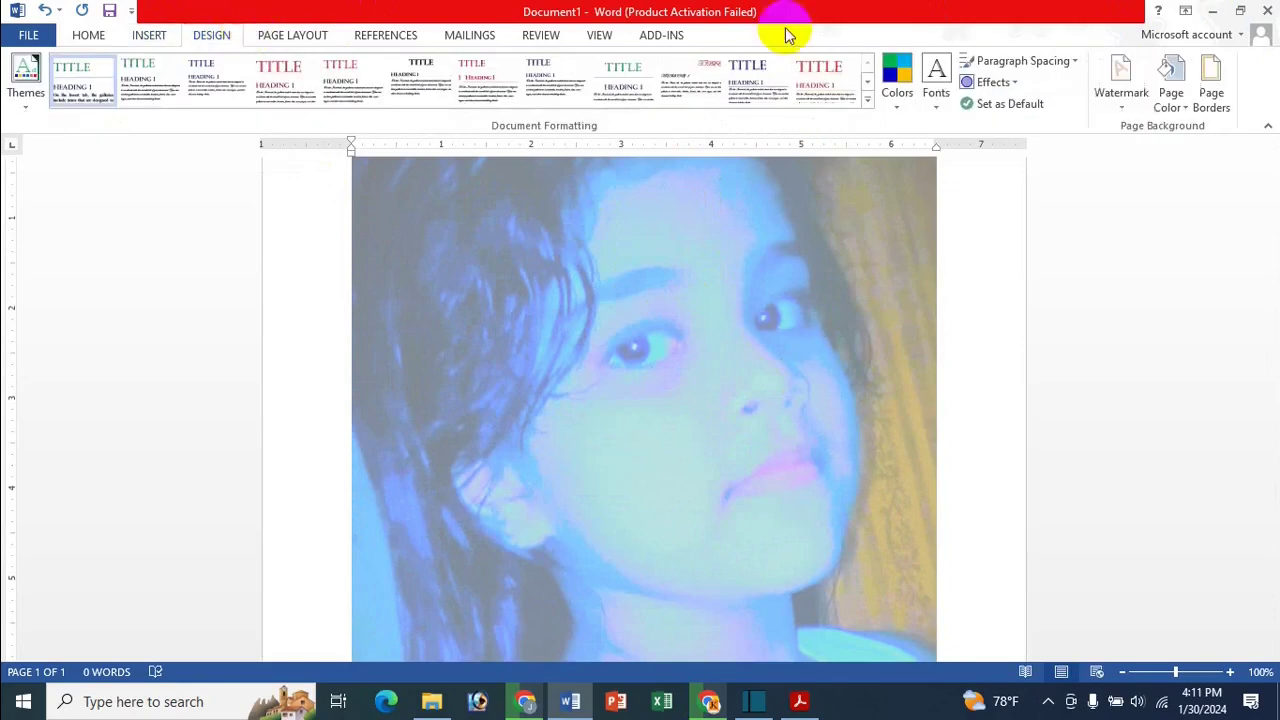
click(1122, 95)
click(1012, 526)
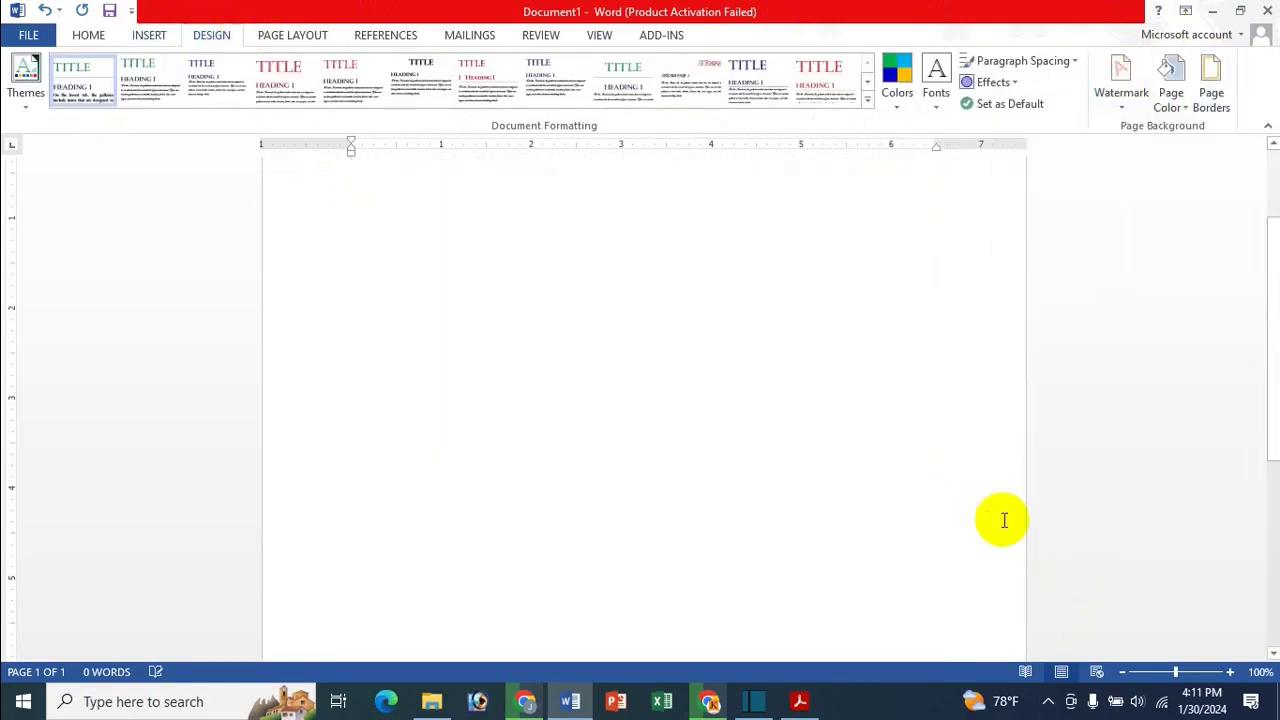
click(1125, 90)
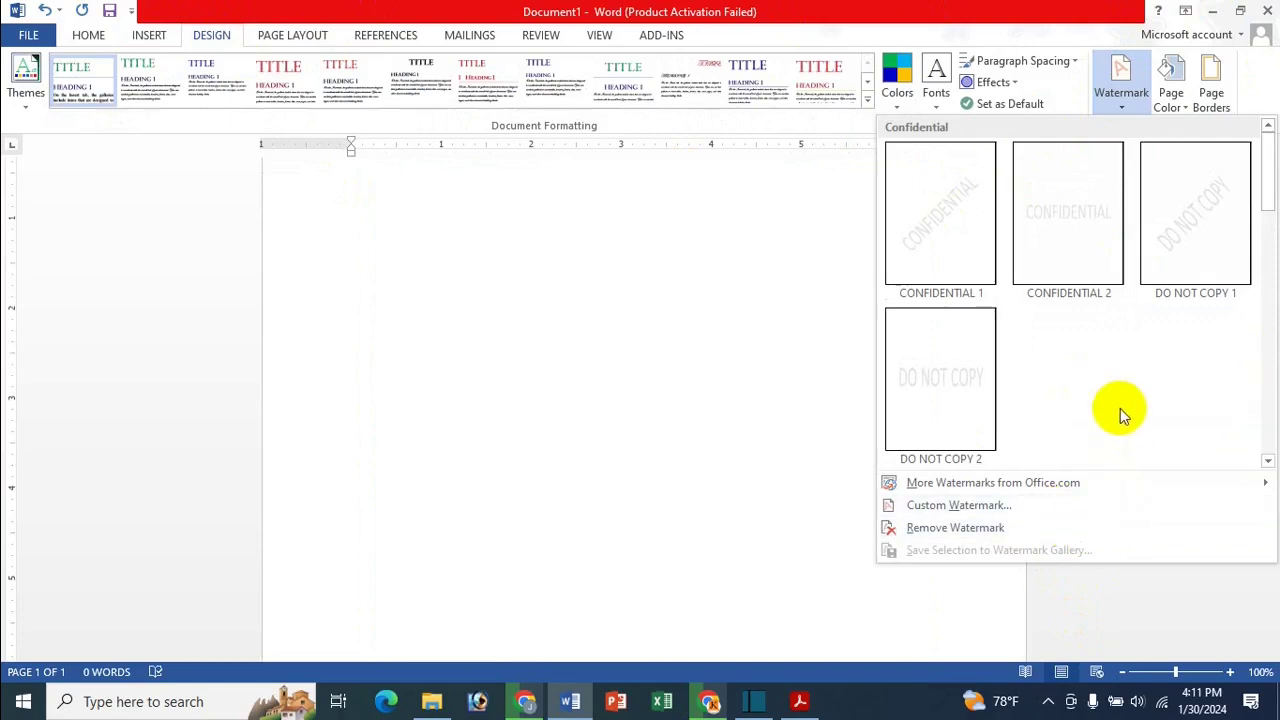
click(516, 297)
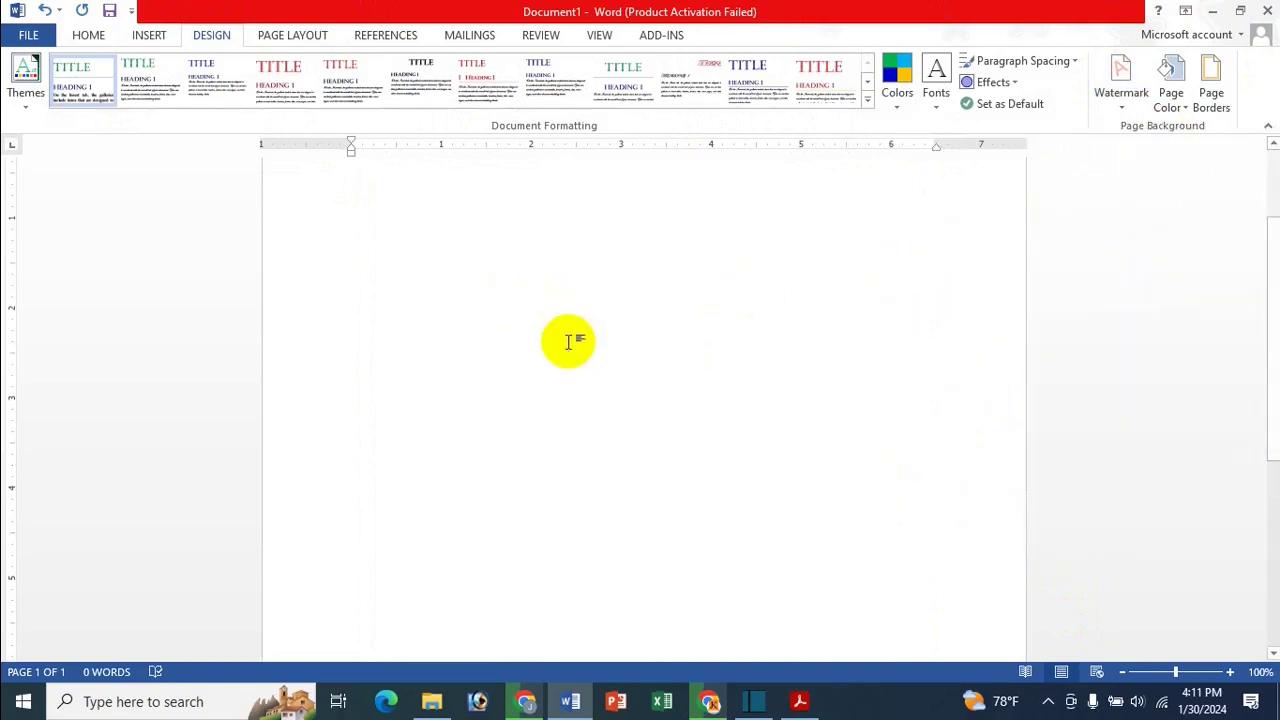
scroll(571, 337, up, 1)
click(148, 36)
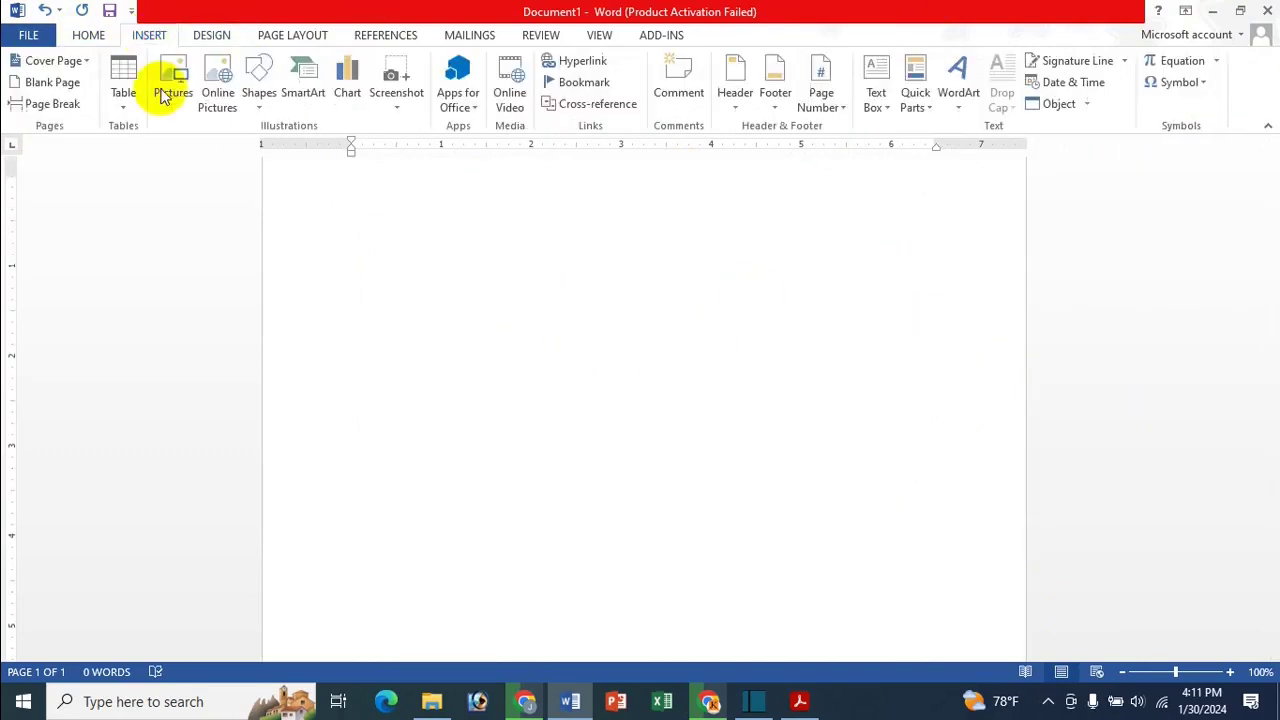
Insert the Icche Sona portrait photo onto the page
click(174, 80)
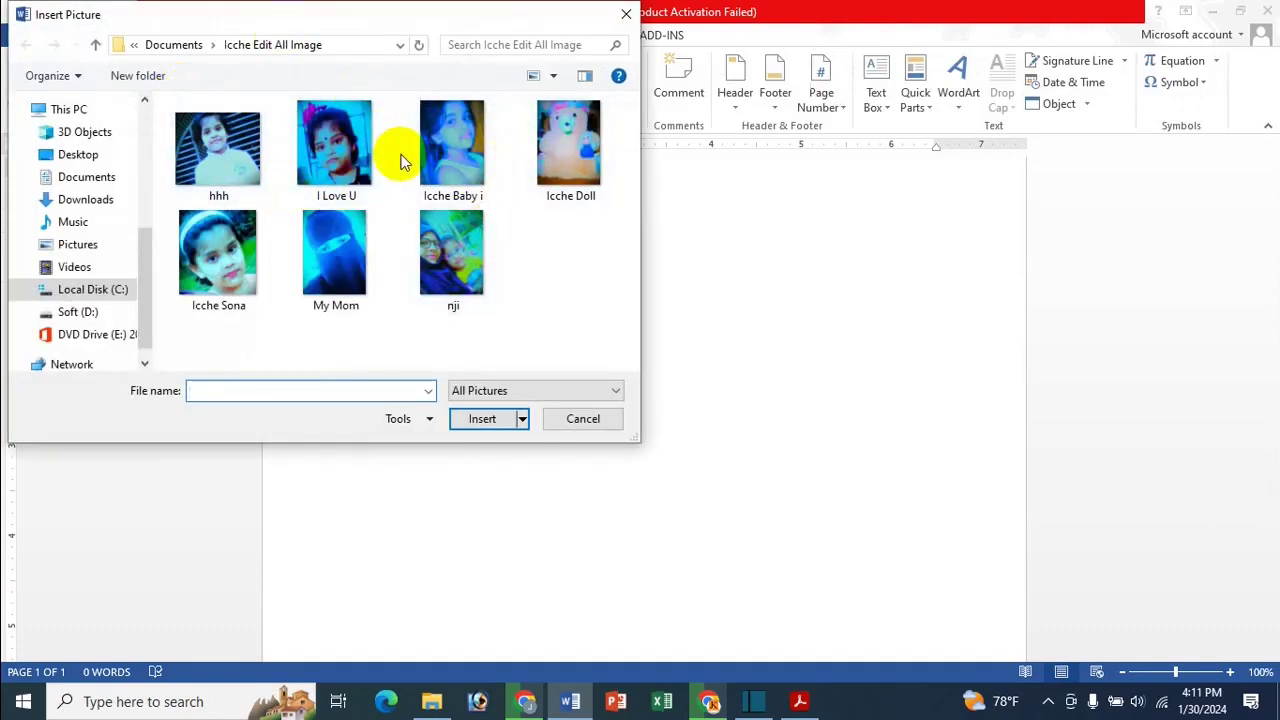
click(465, 163)
double_click(196, 245)
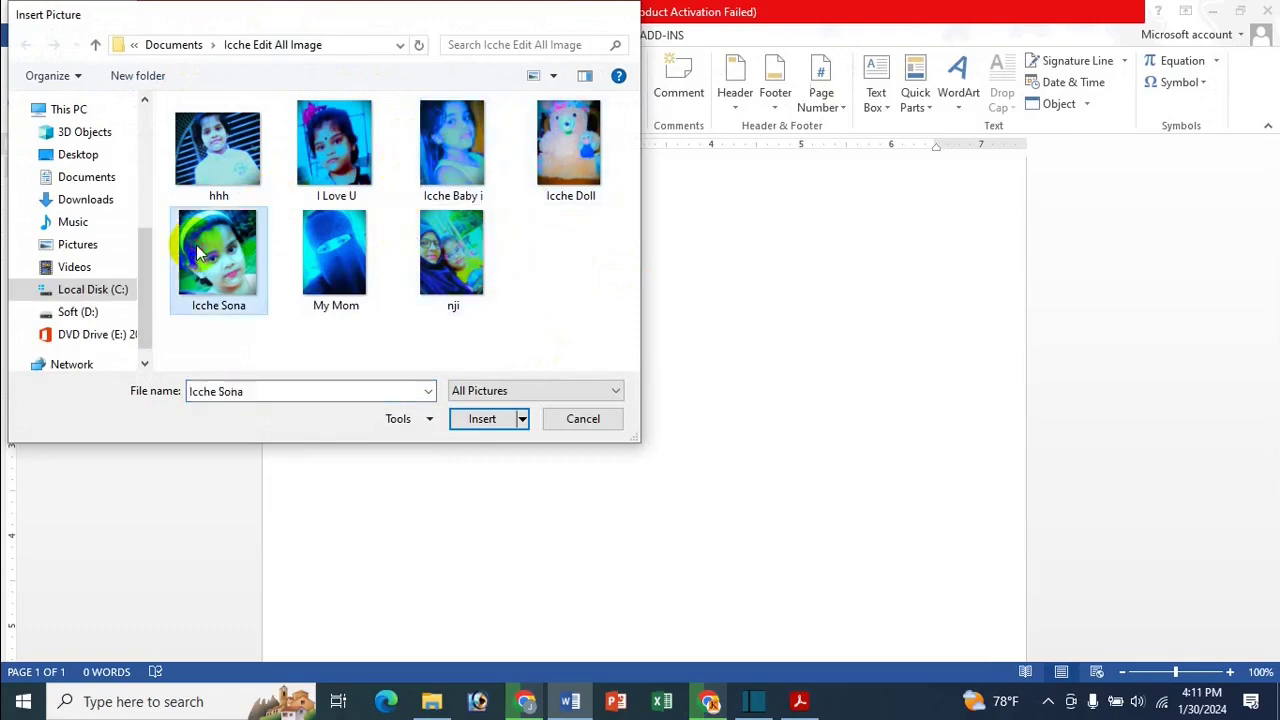
scroll(646, 462, down, 4)
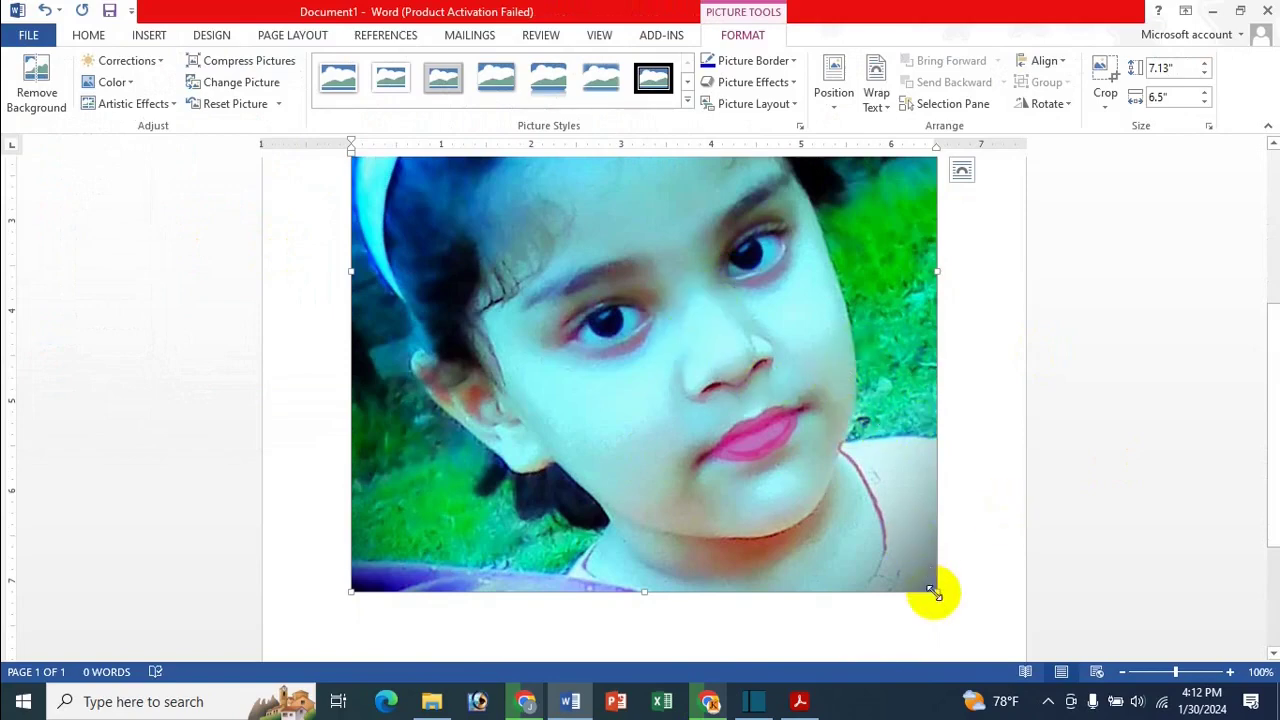
Shrink the photo by its corner handle to 3.96 by 3.61 inches
drag(932, 593, 809, 480)
scroll(804, 484, down, 3)
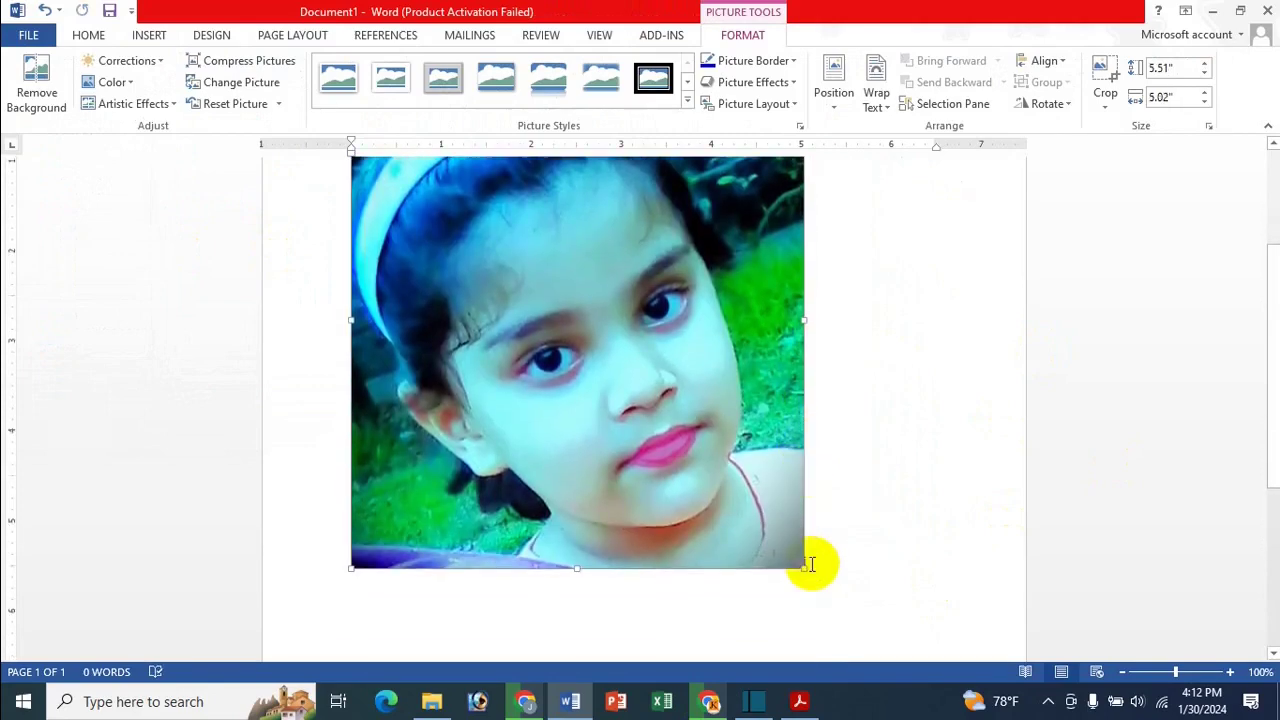
drag(806, 566, 663, 432)
scroll(668, 443, up, 2)
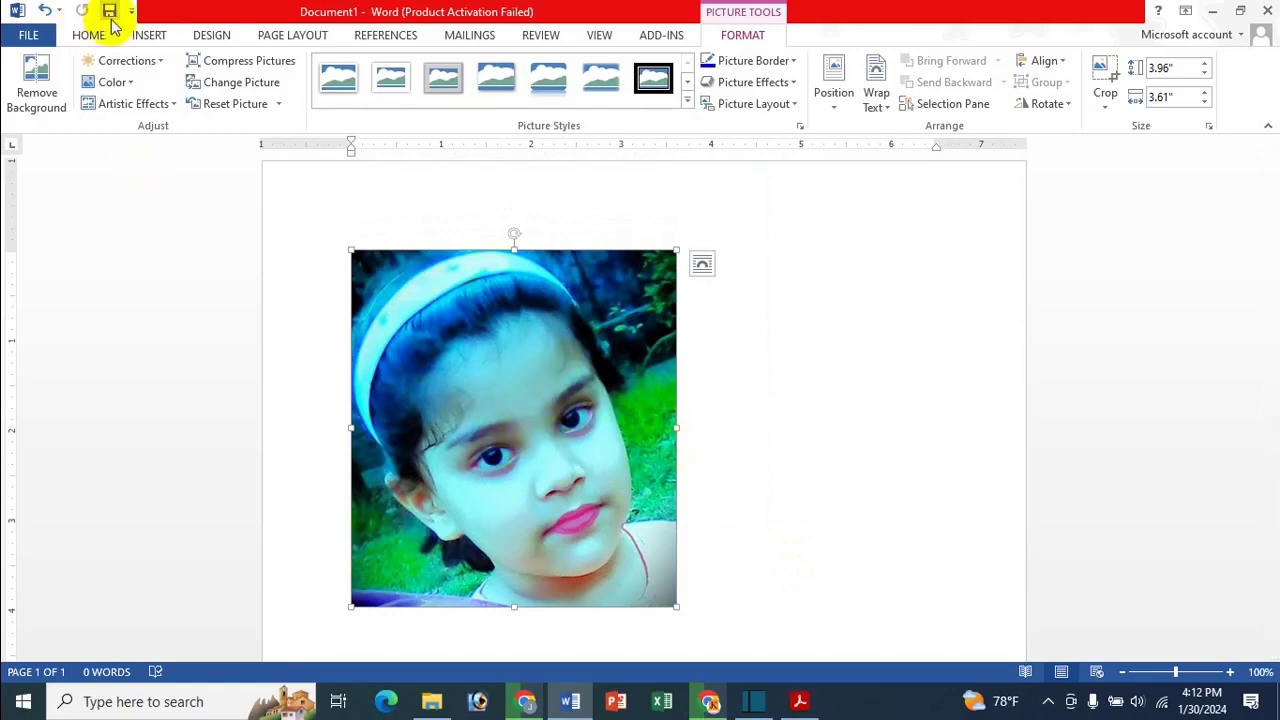
Set the photo's text wrapping to Behind Text
click(605, 349)
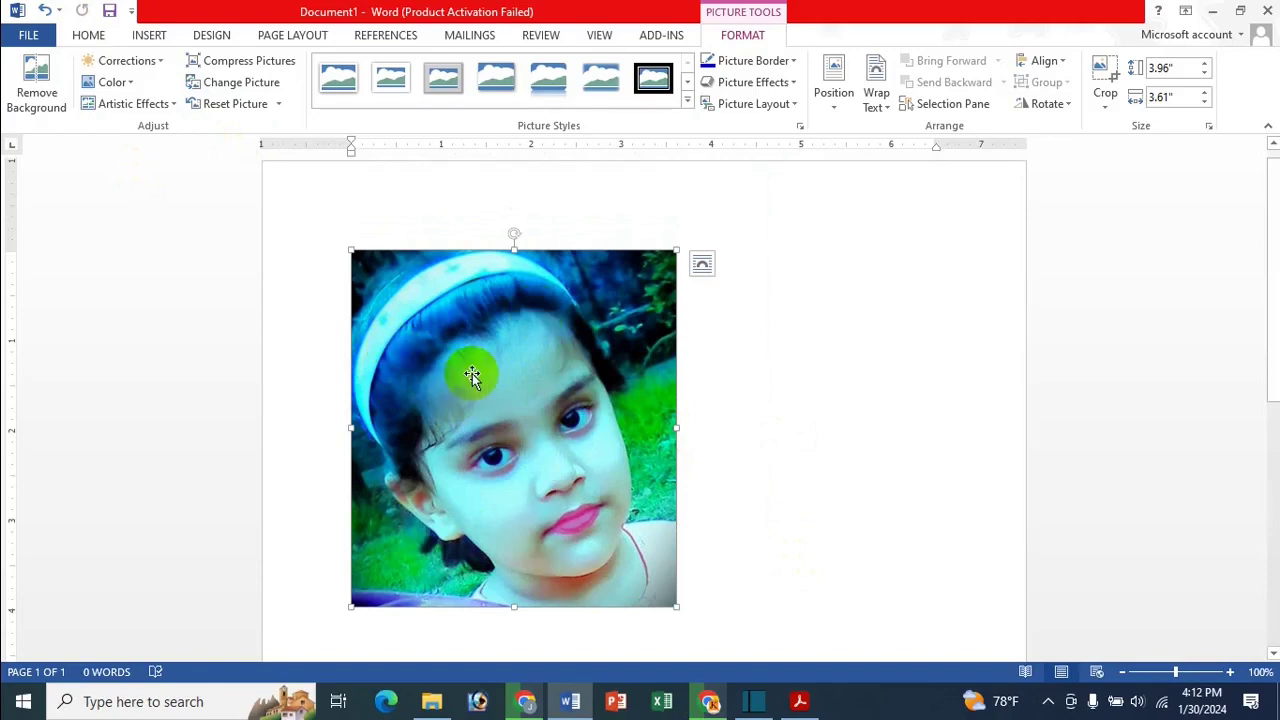
click(1043, 60)
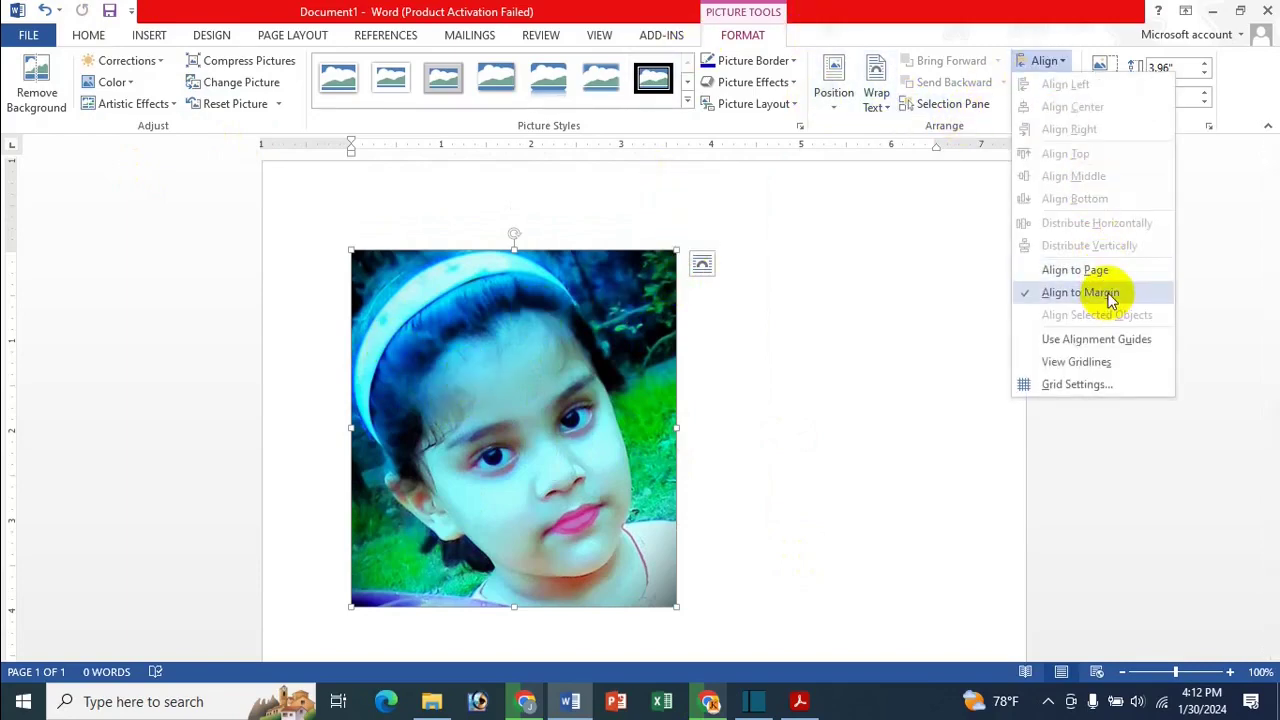
click(634, 337)
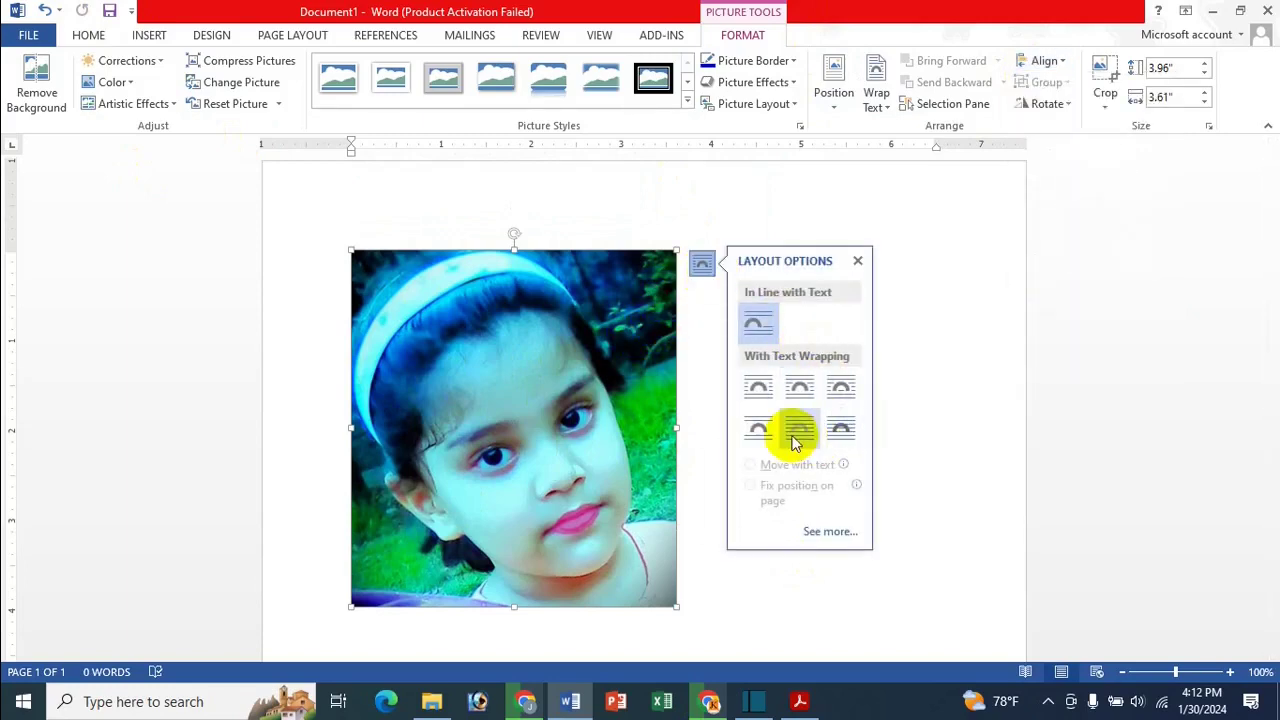
click(796, 440)
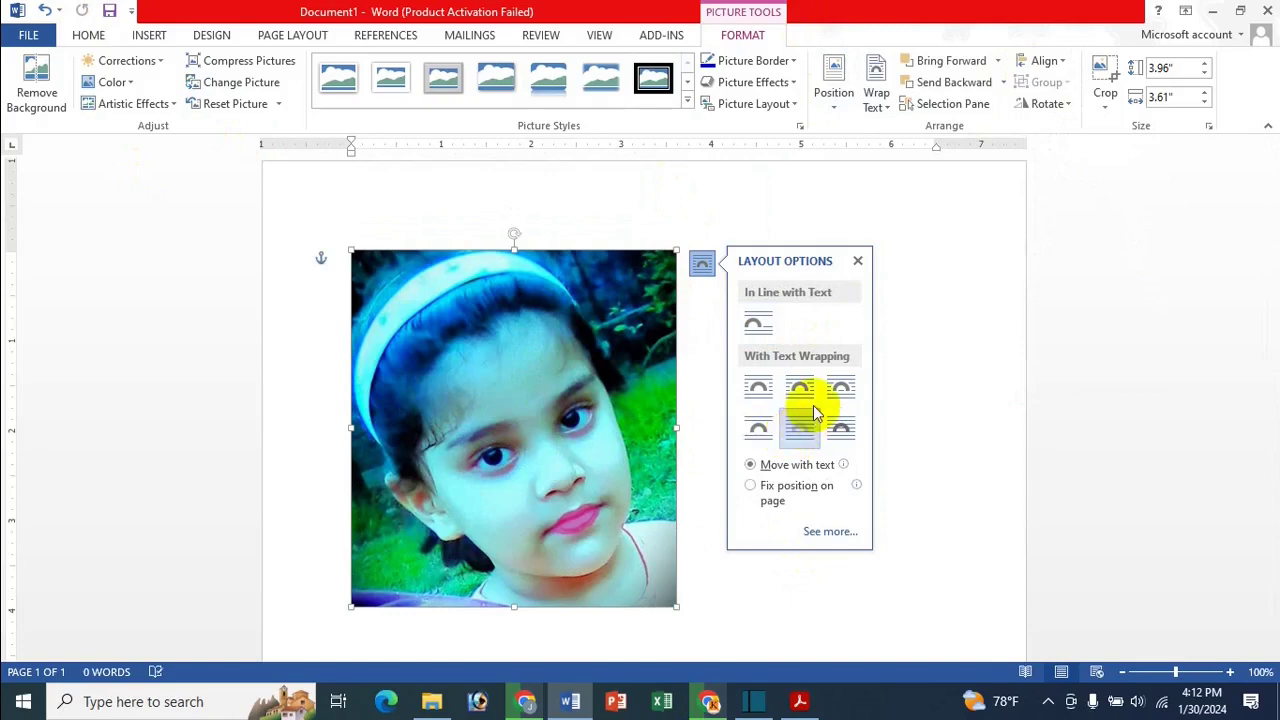
click(857, 261)
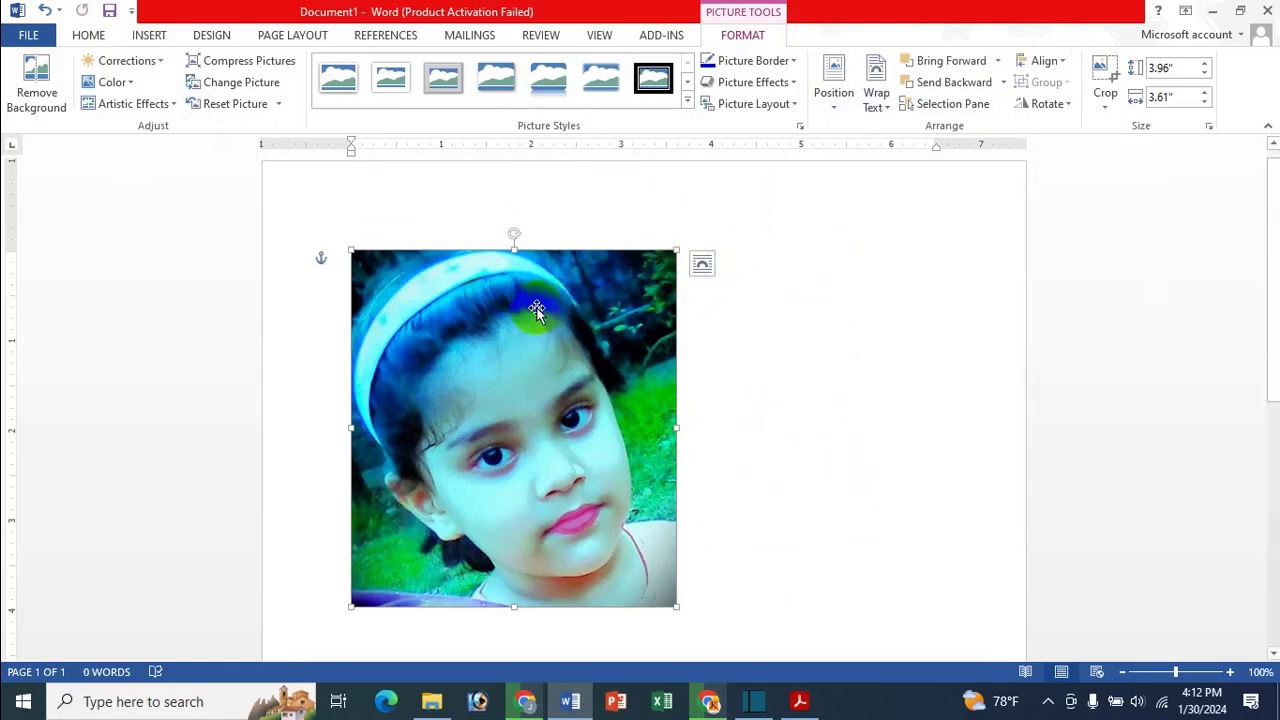
Move the photo right toward the centre and align it to the page's vertical middle
drag(534, 311, 716, 257)
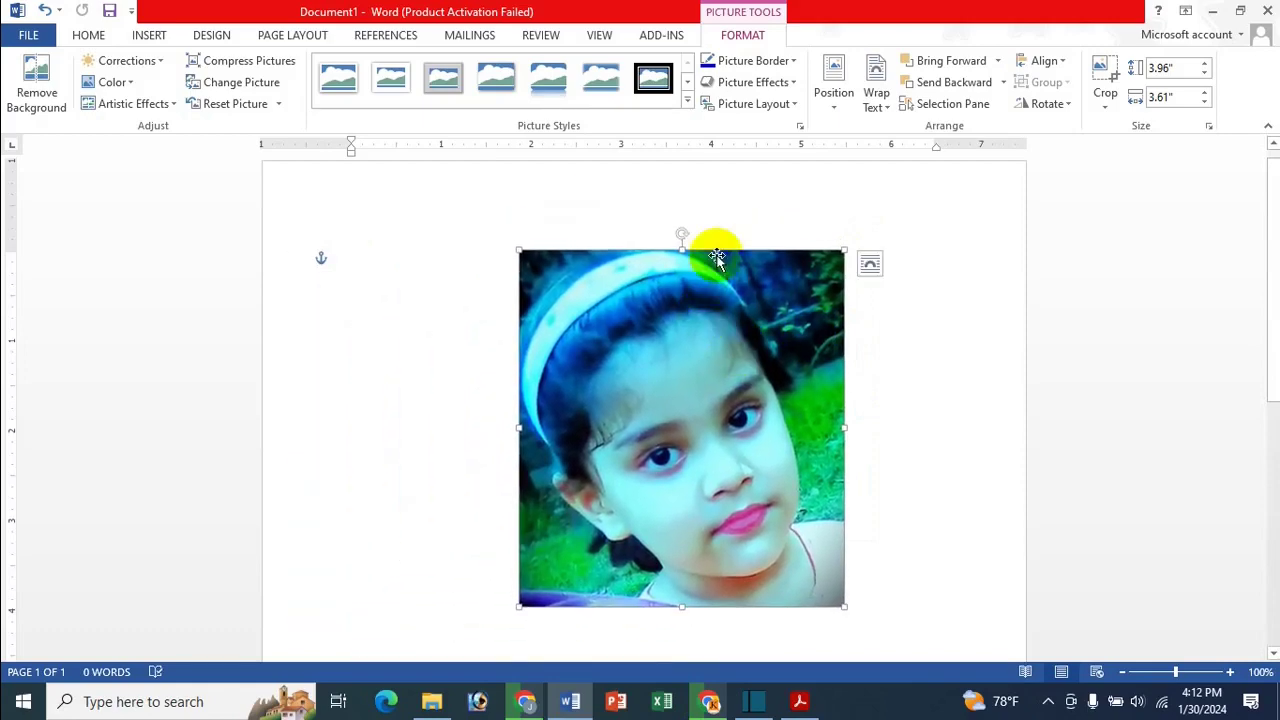
click(1061, 72)
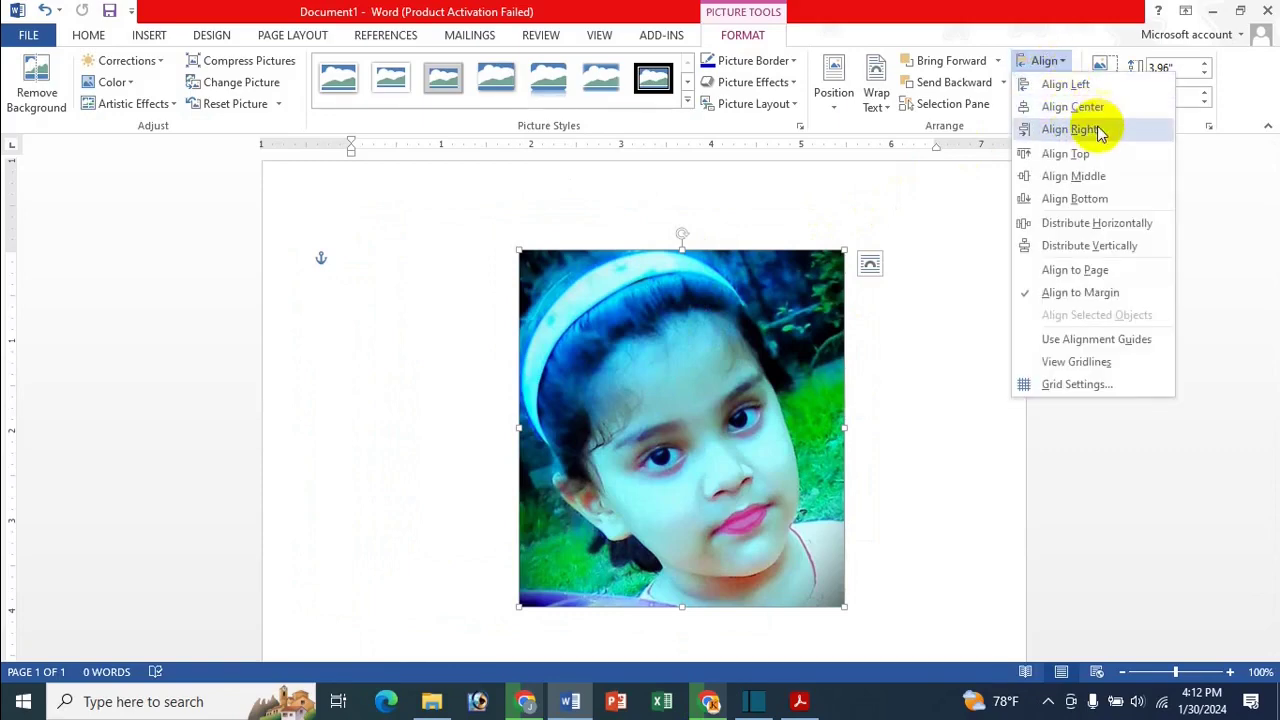
click(1106, 177)
scroll(757, 431, down, 5)
scroll(760, 470, up, 5)
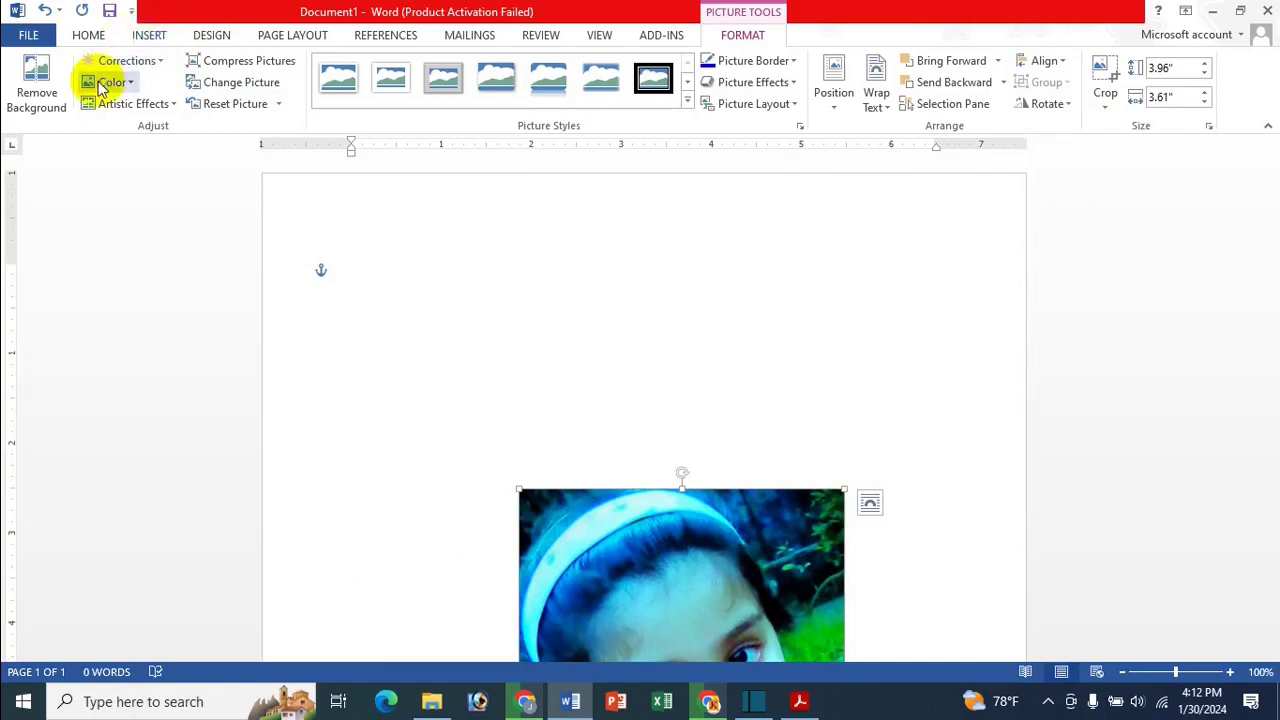
Raise the photo's contrast by 40% and recolour it with Washout
scroll(495, 360, down, 3)
scroll(495, 360, down, 1)
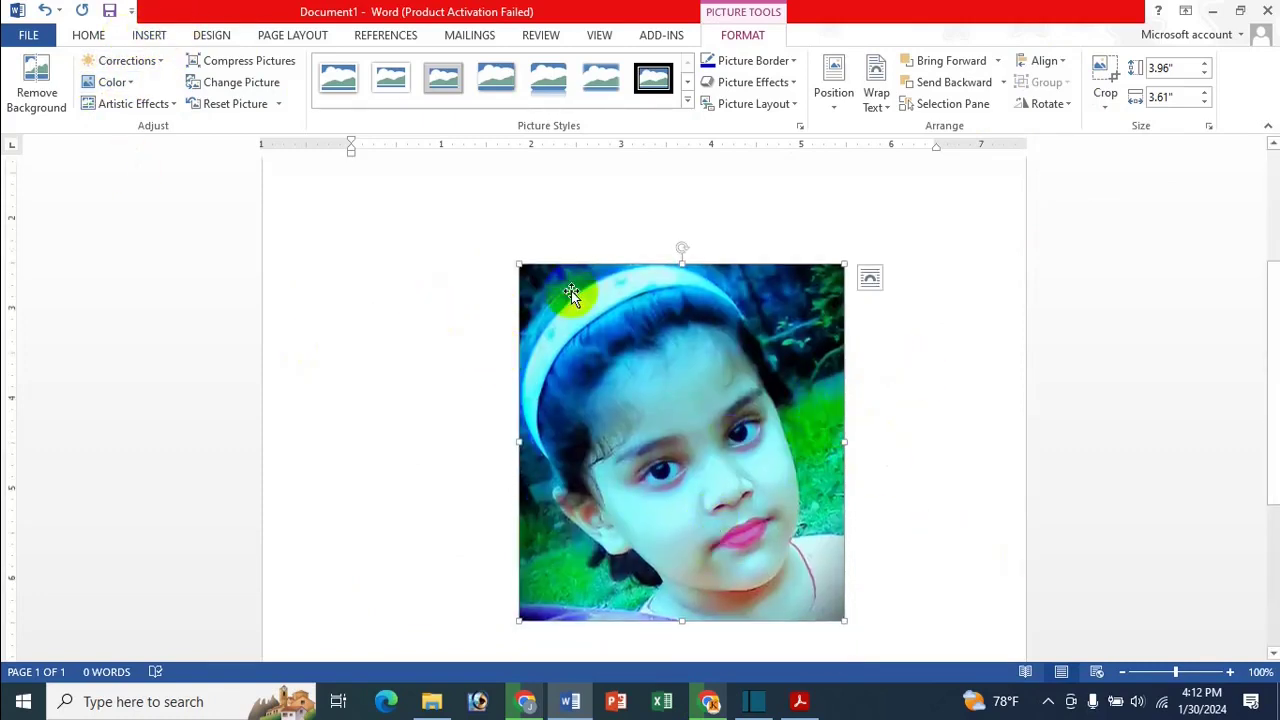
click(133, 60)
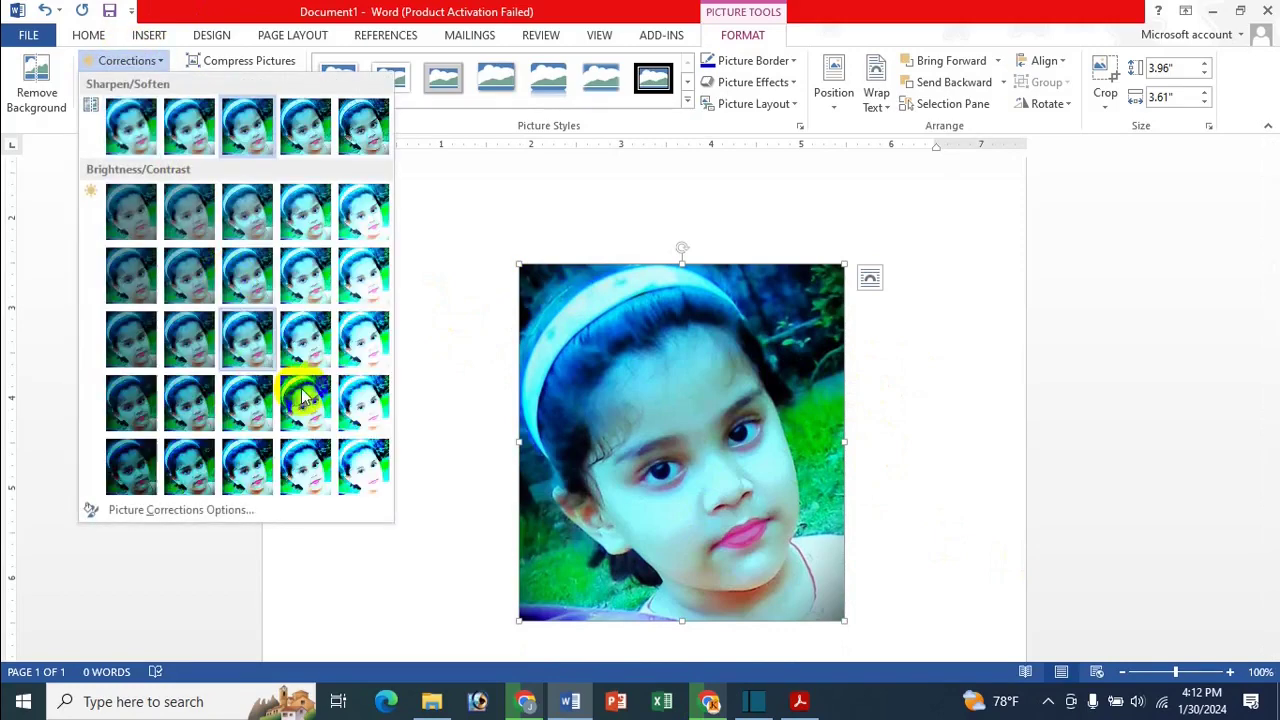
click(258, 476)
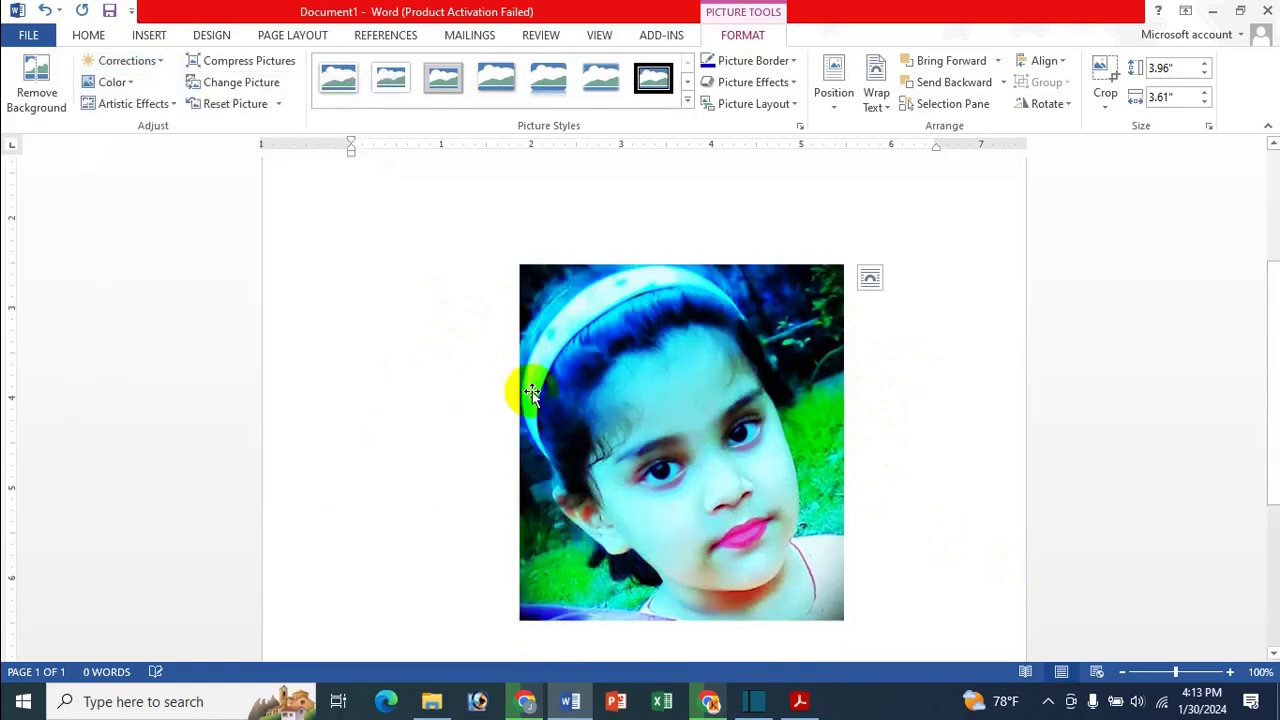
click(107, 84)
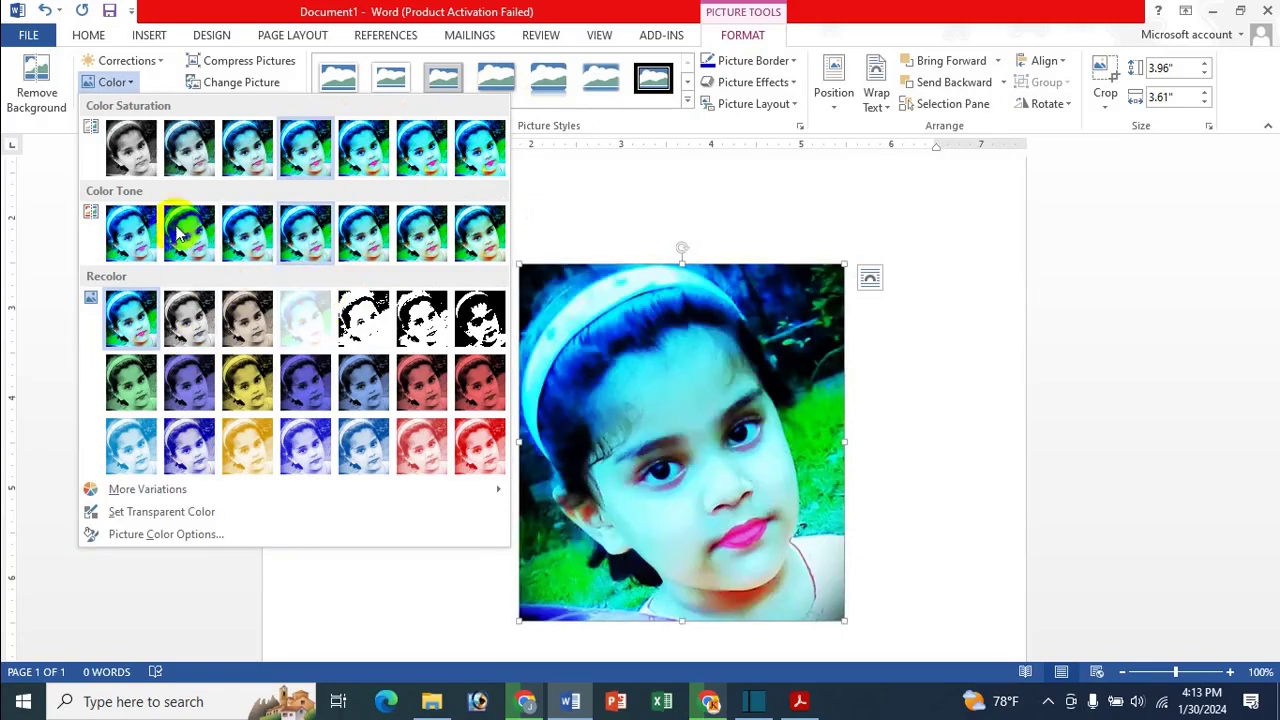
click(325, 328)
scroll(689, 437, up, 4)
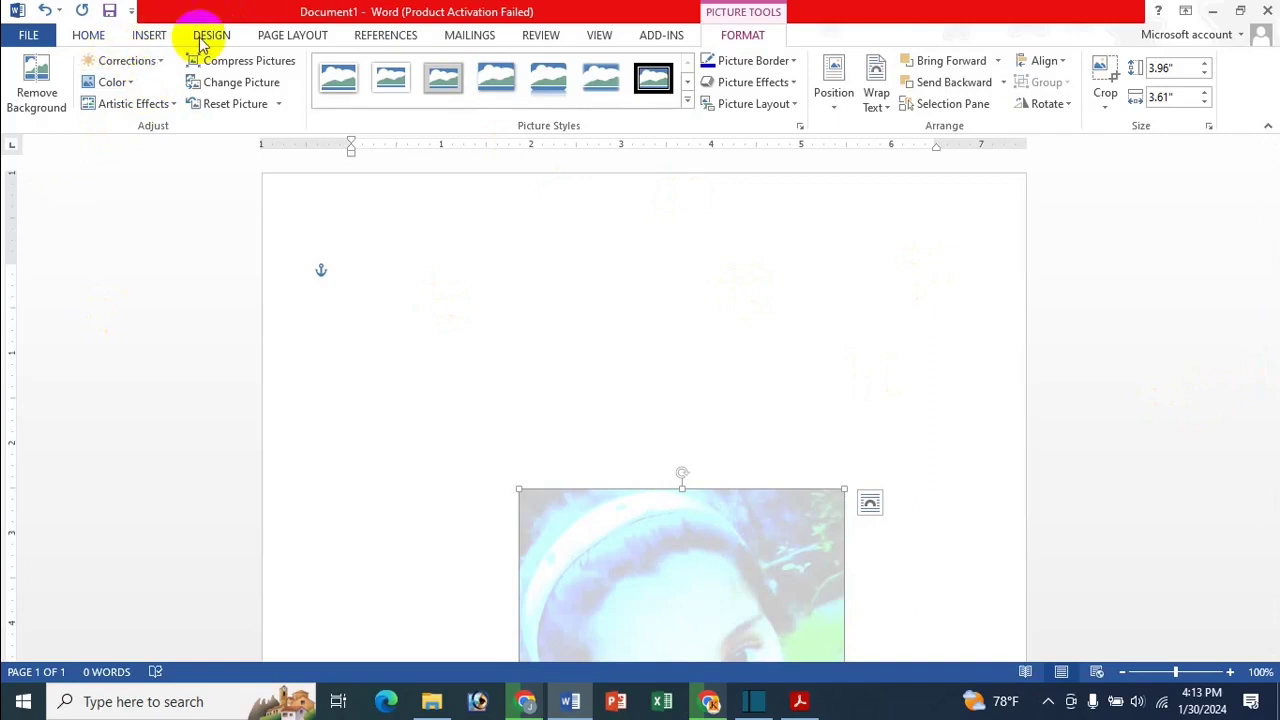
click(211, 35)
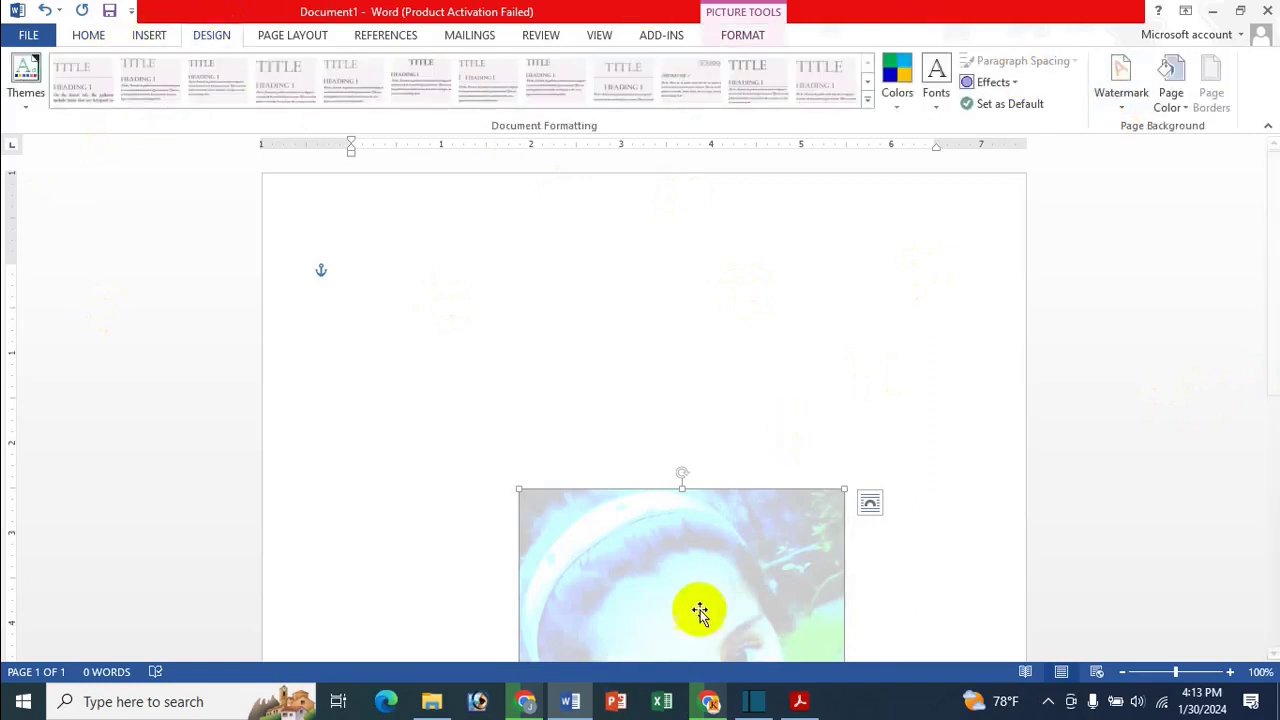
scroll(766, 345, down, 4)
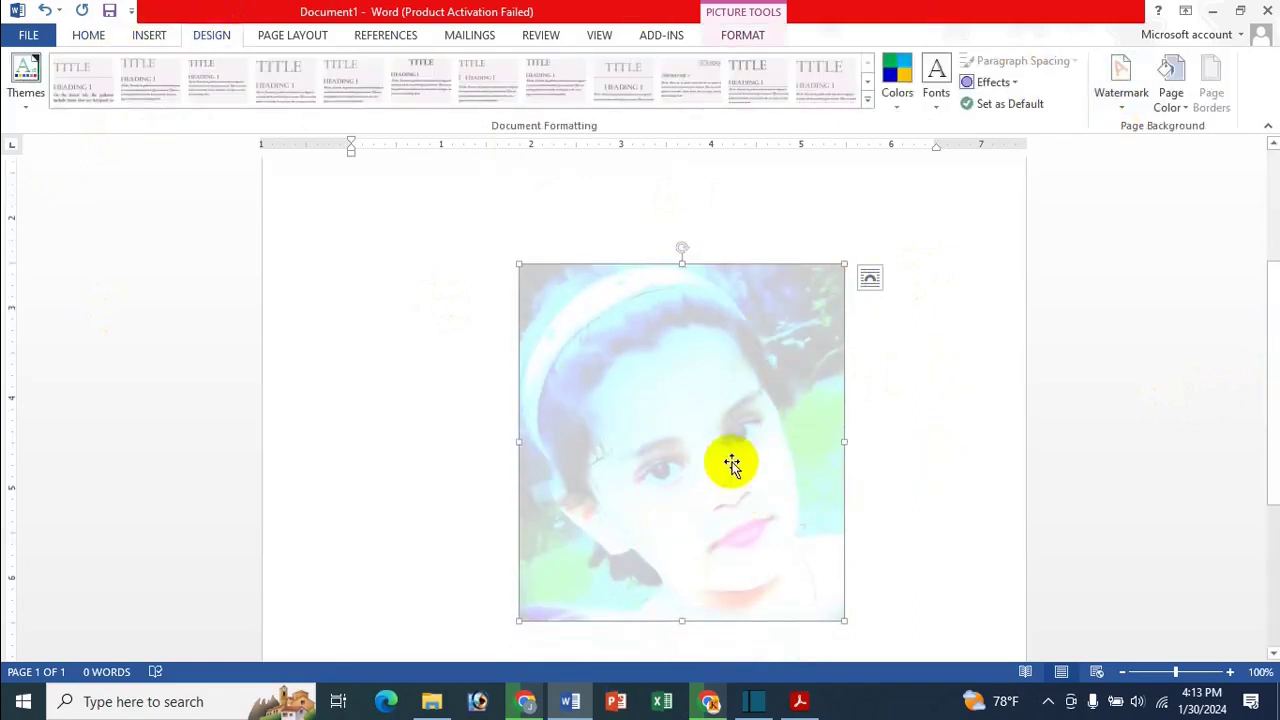
Save the washed-out photo as watermark building block 'Icche' in the Icche All Edit Image category
scroll(991, 309, up, 4)
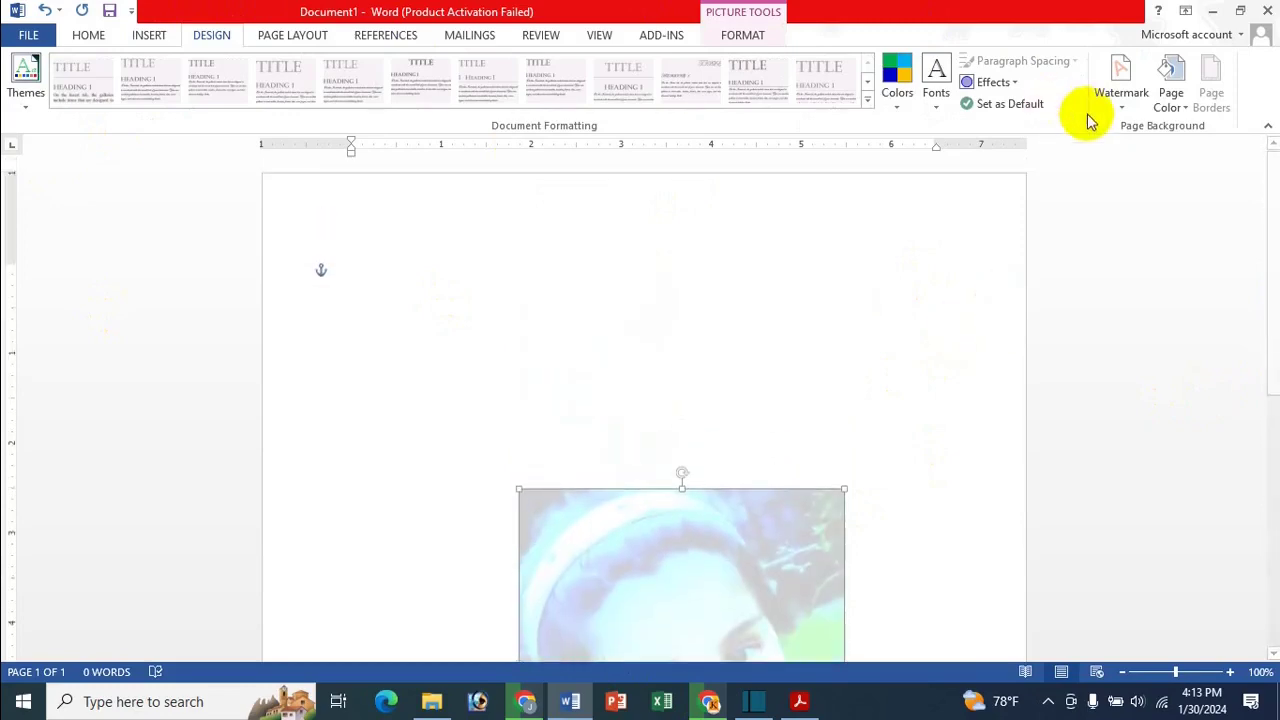
click(1136, 88)
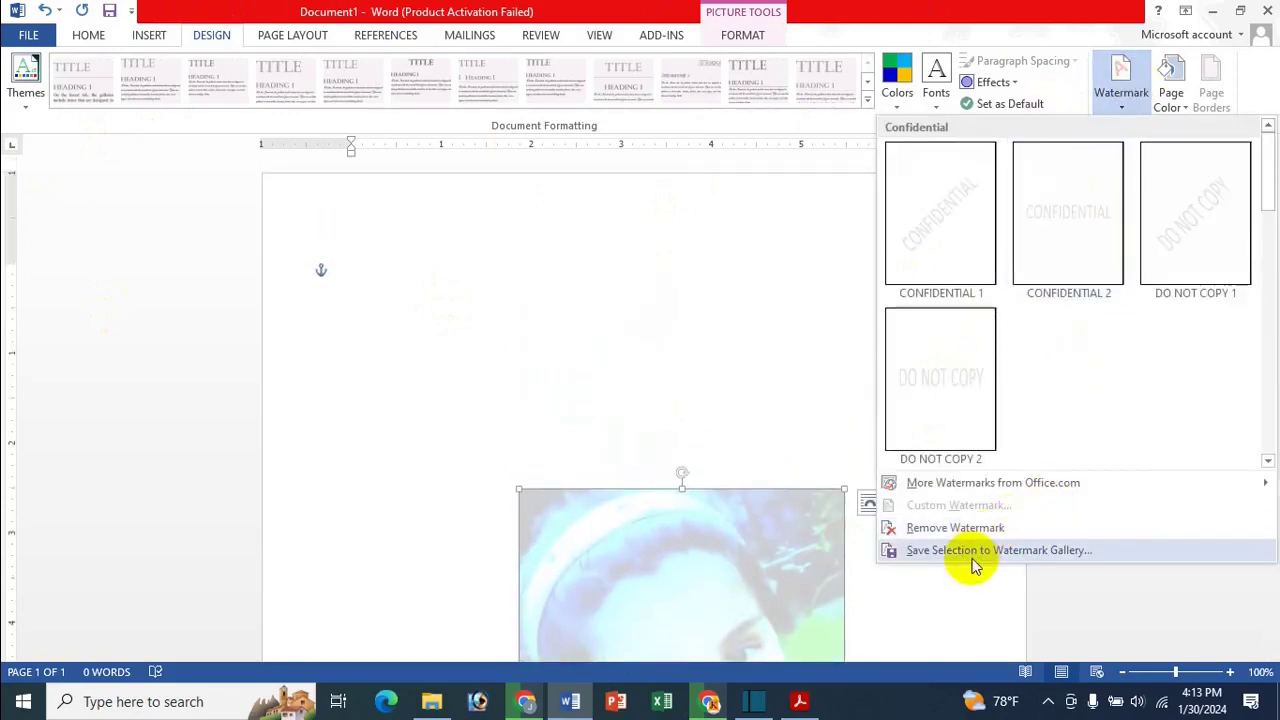
click(1005, 549)
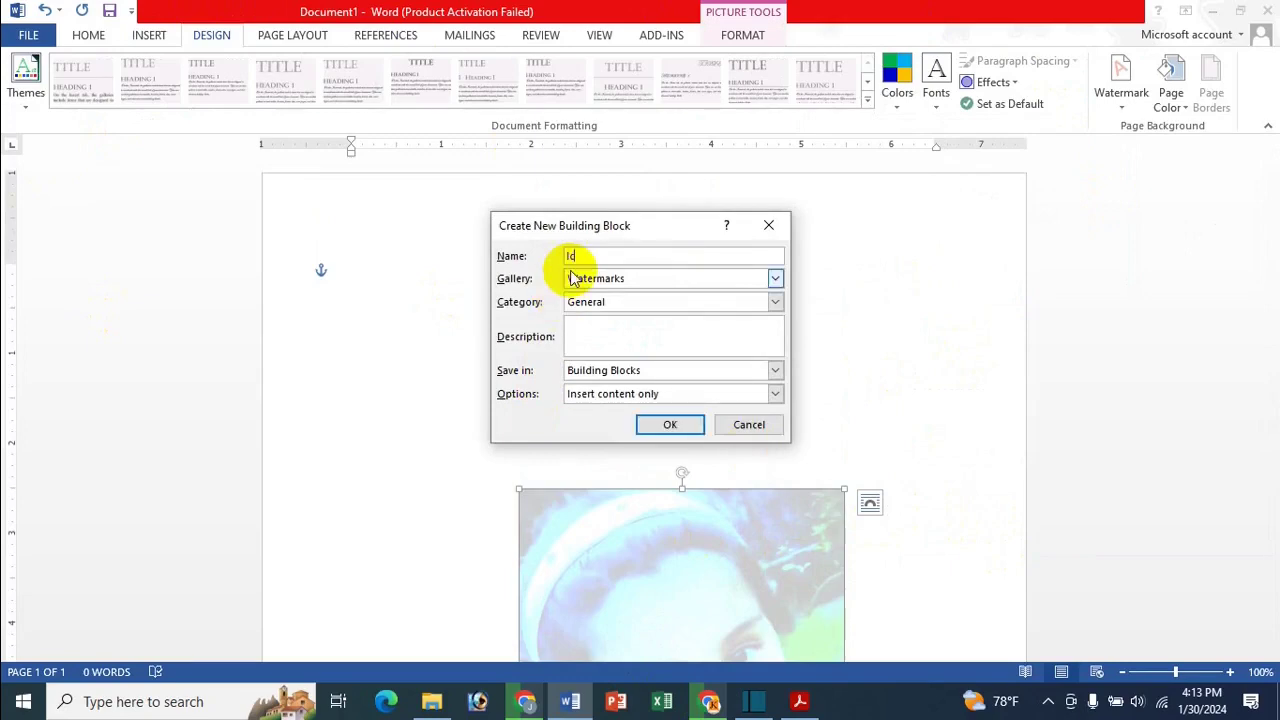
text(Icche)
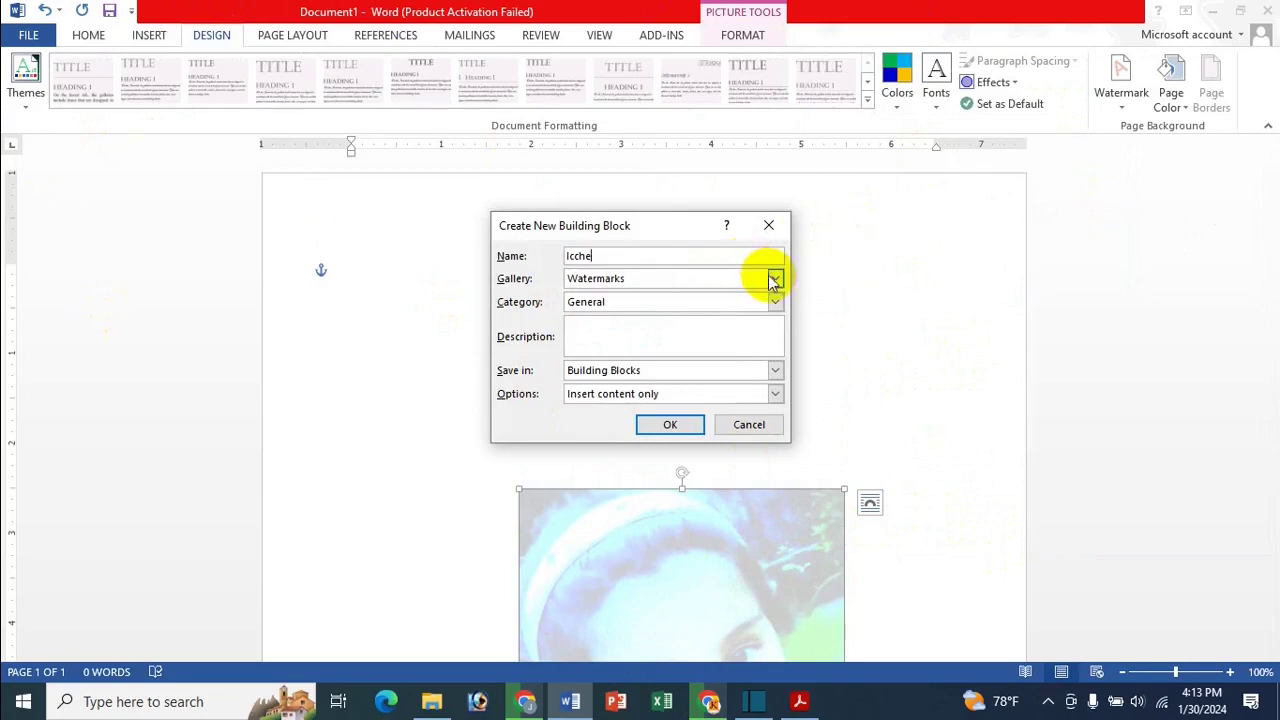
click(774, 280)
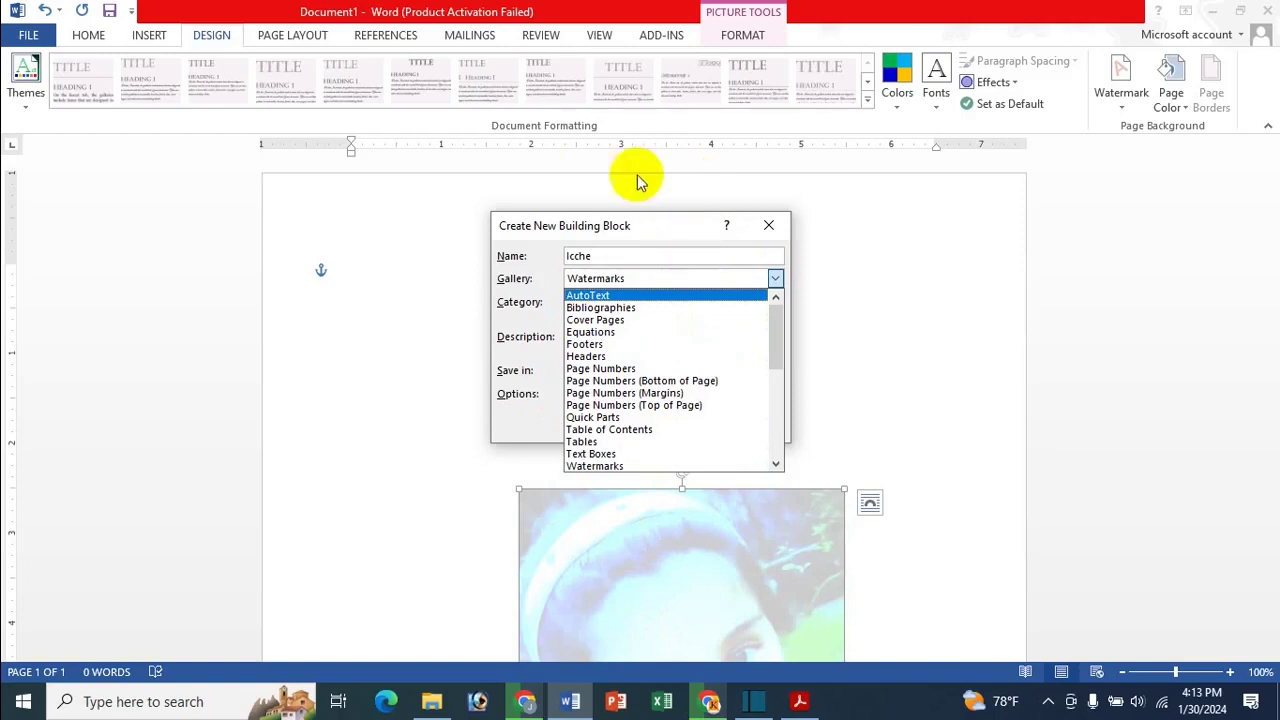
click(535, 249)
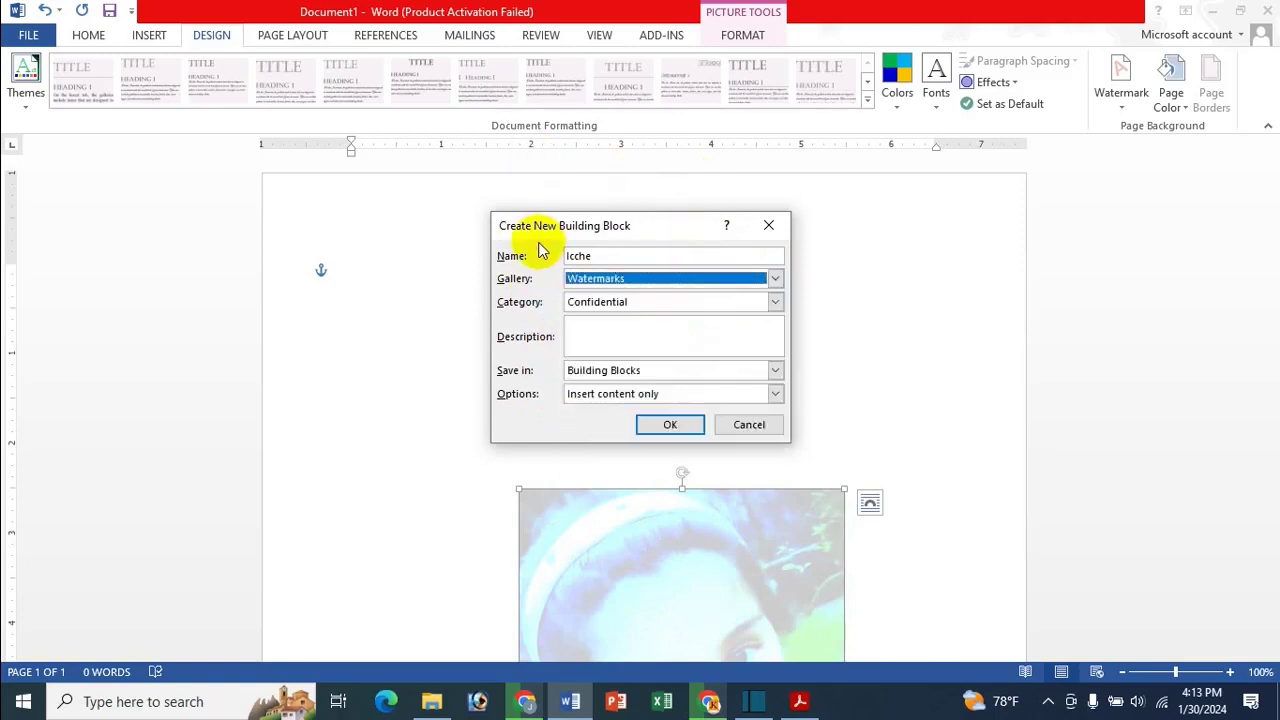
click(605, 305)
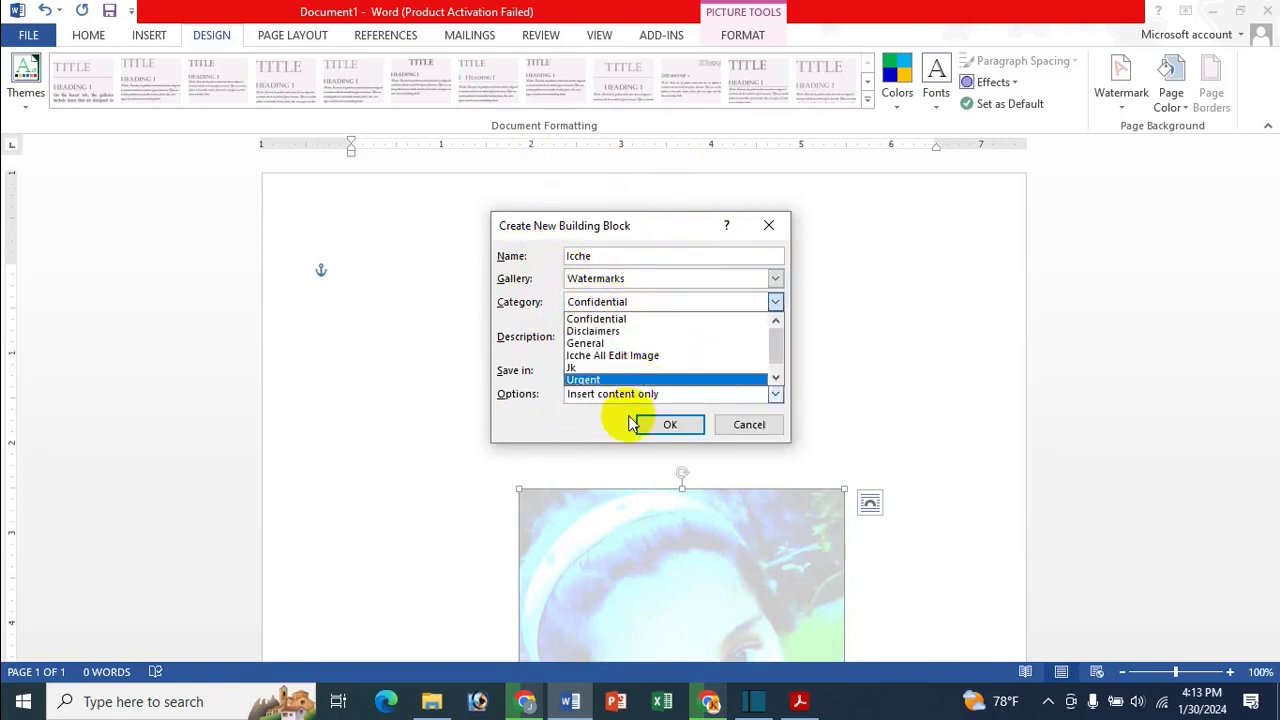
click(643, 356)
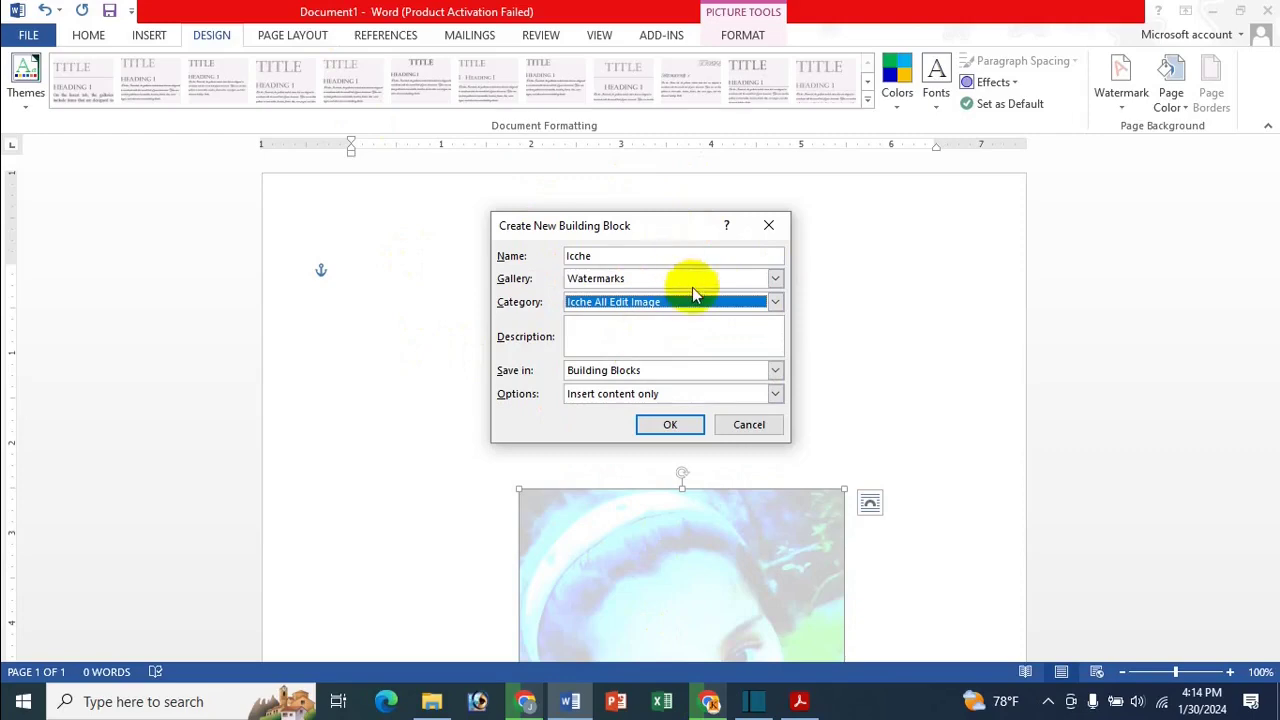
click(750, 302)
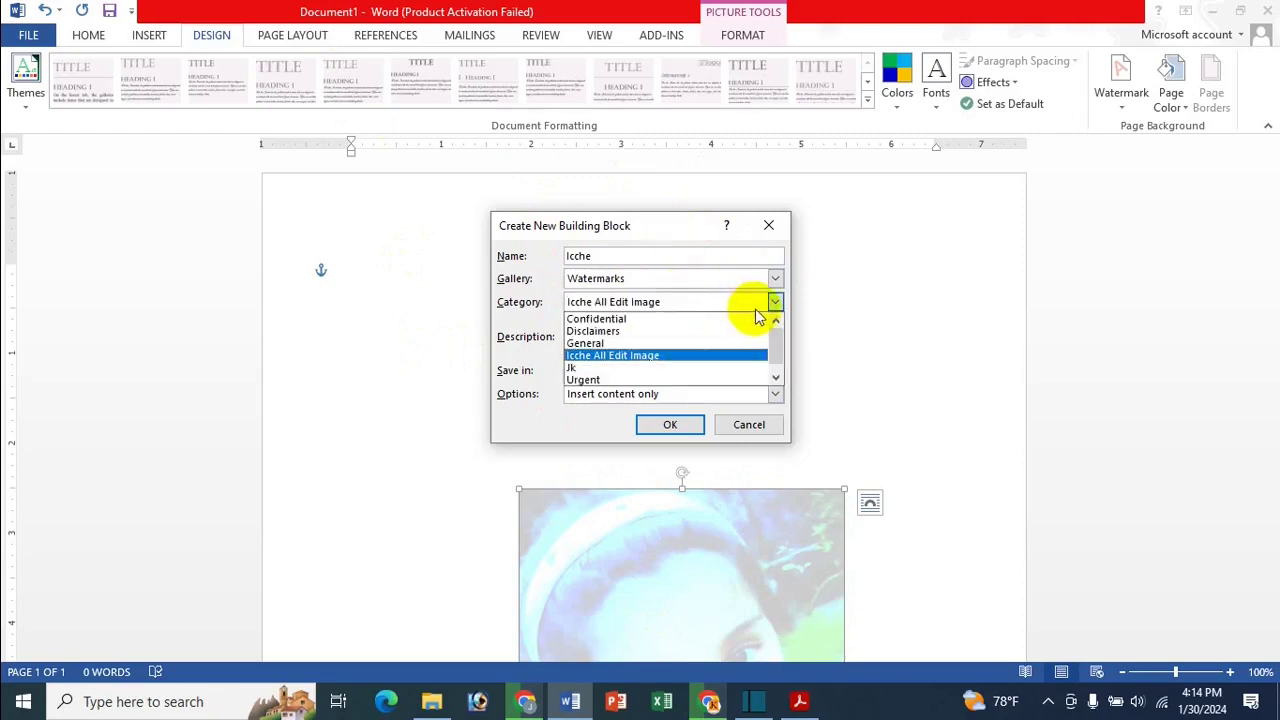
click(686, 357)
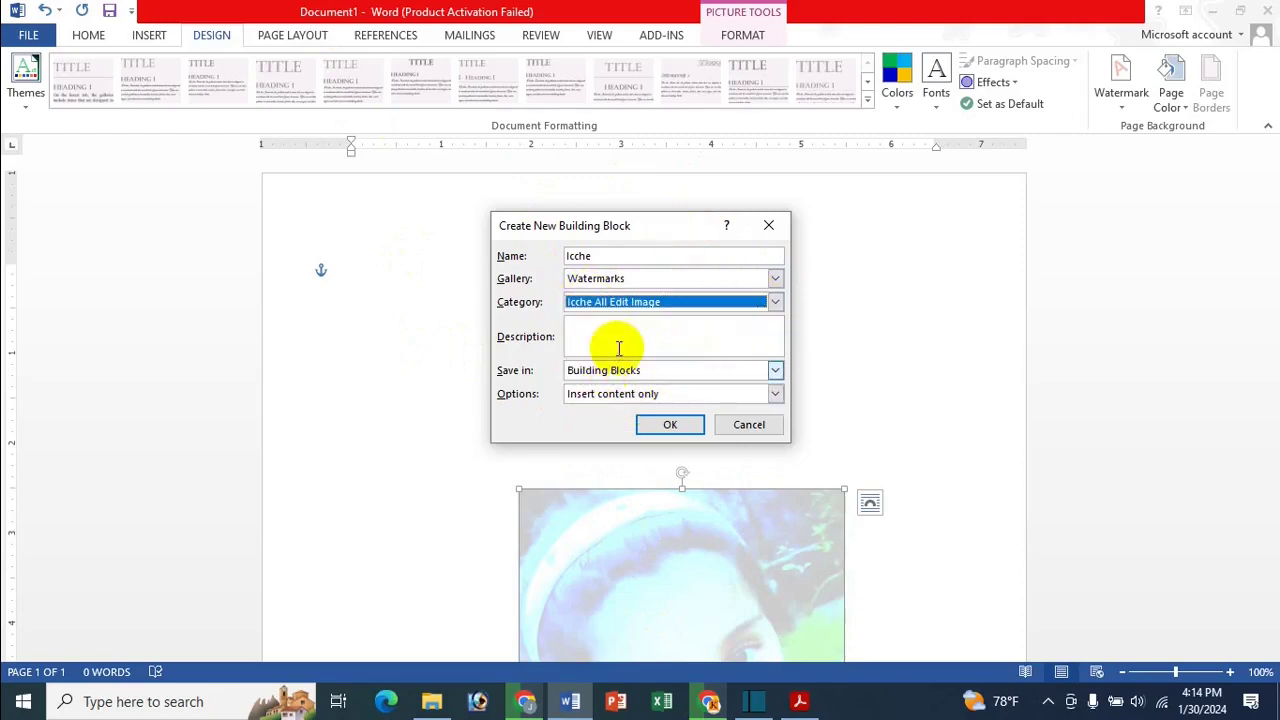
click(641, 426)
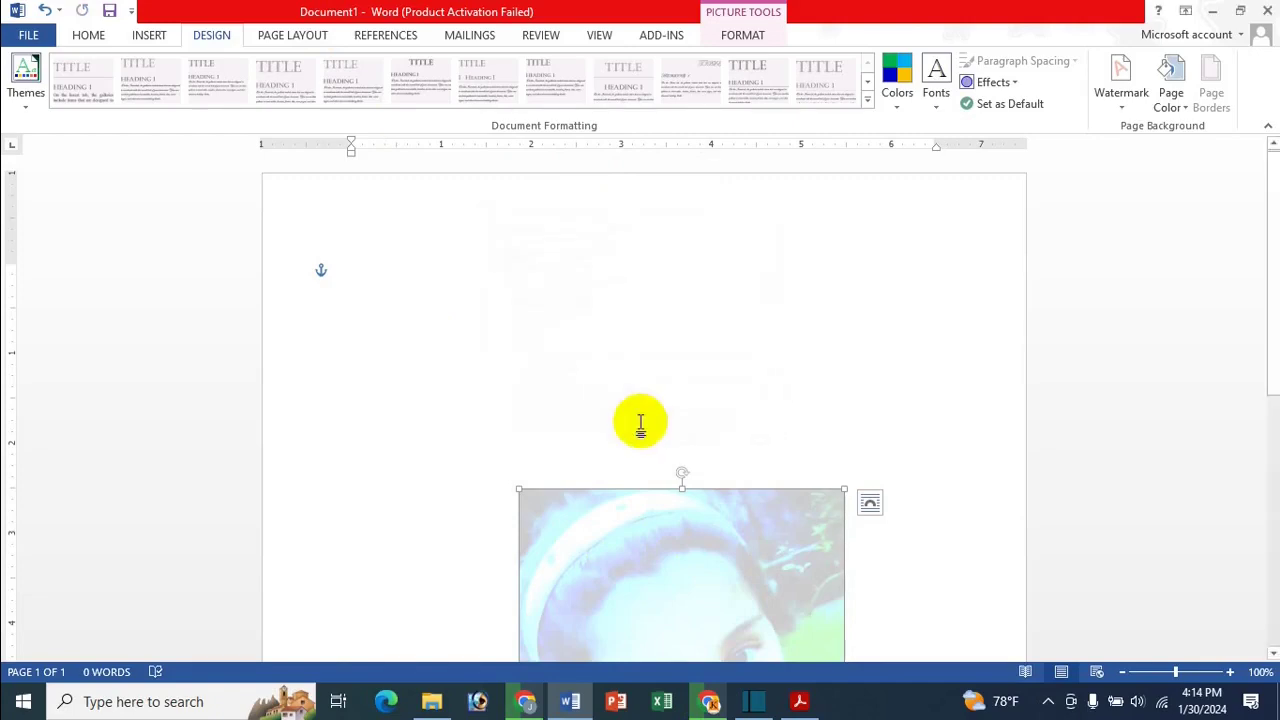
click(689, 340)
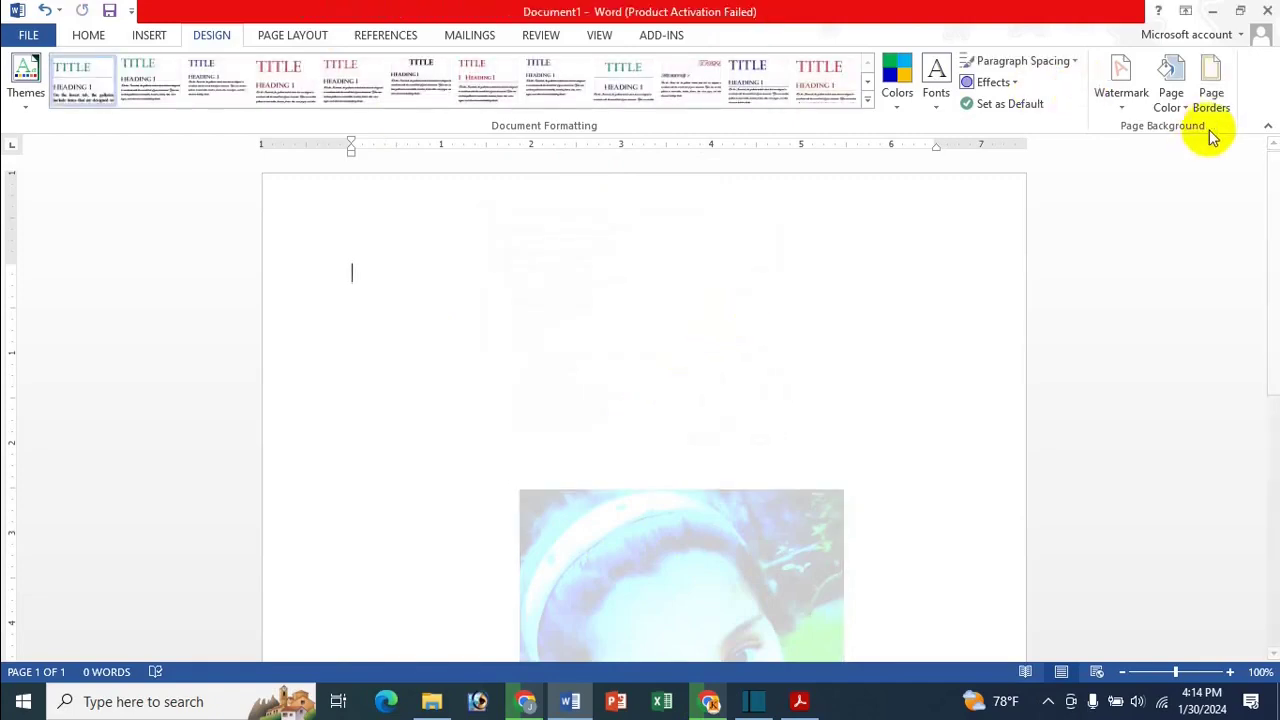
Clear the existing watermark, then apply the saved Icche picture watermark from the gallery
click(1123, 106)
click(983, 529)
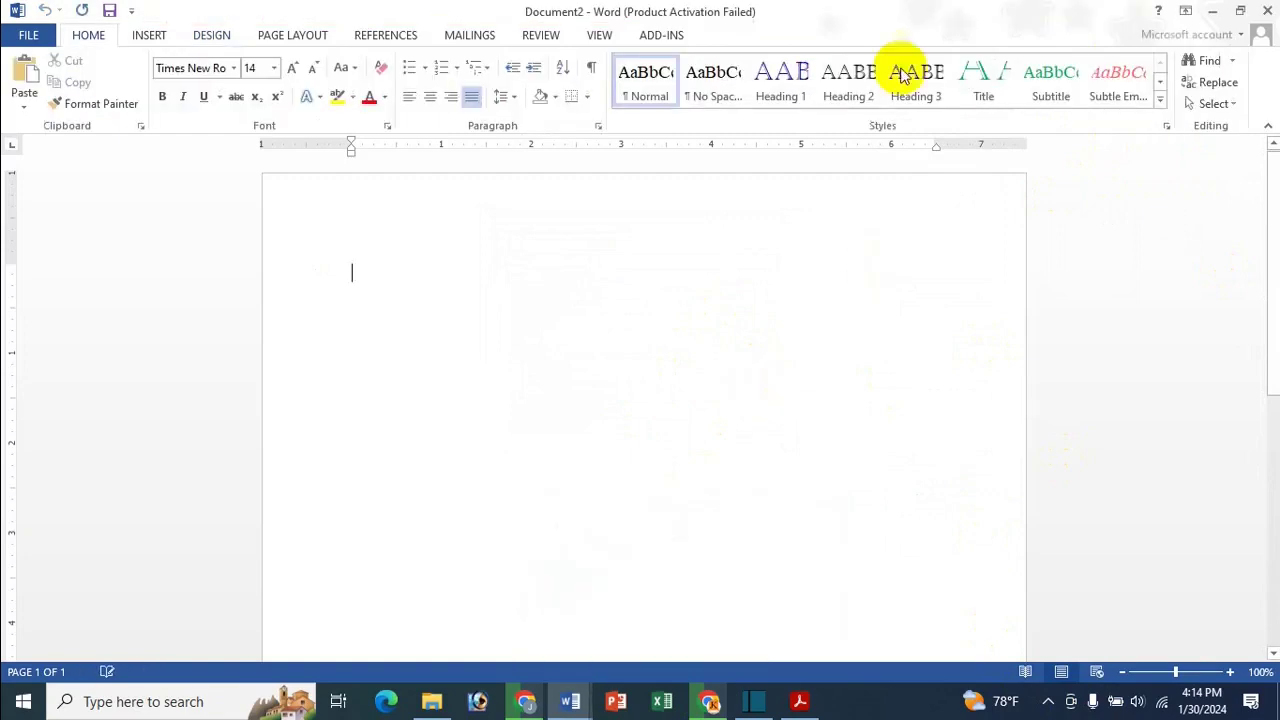
click(150, 40)
click(230, 40)
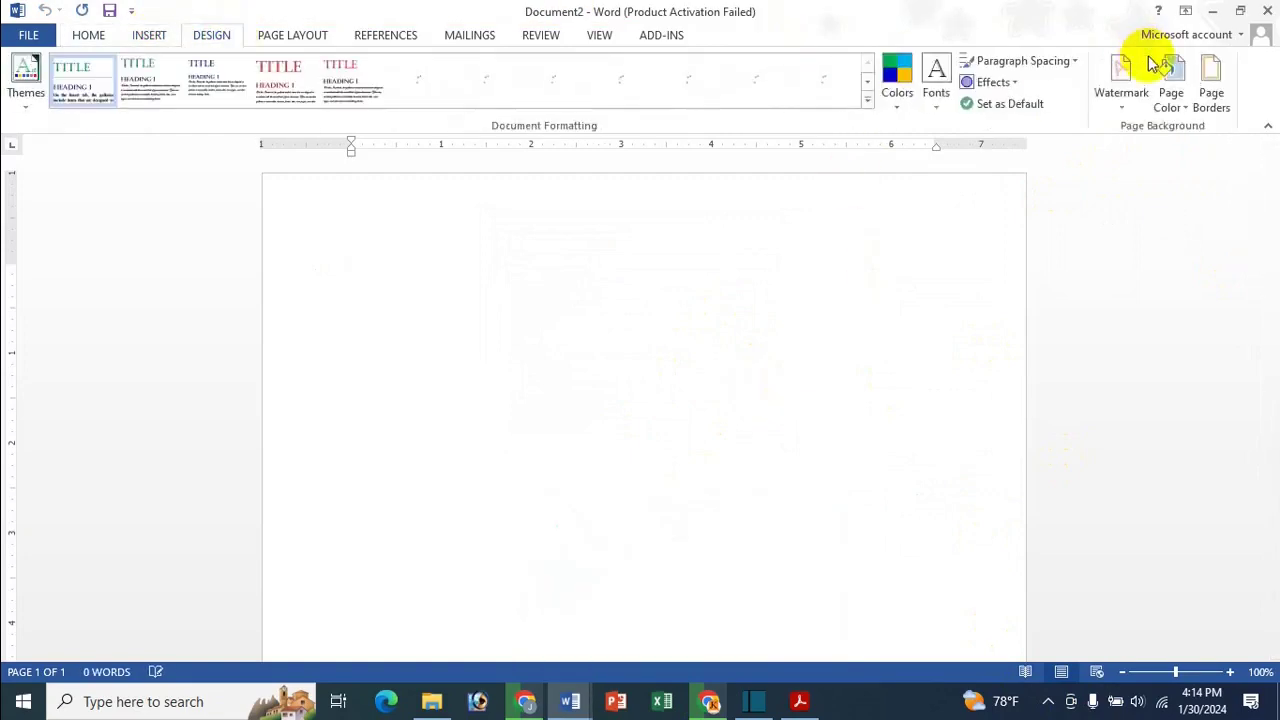
click(1110, 88)
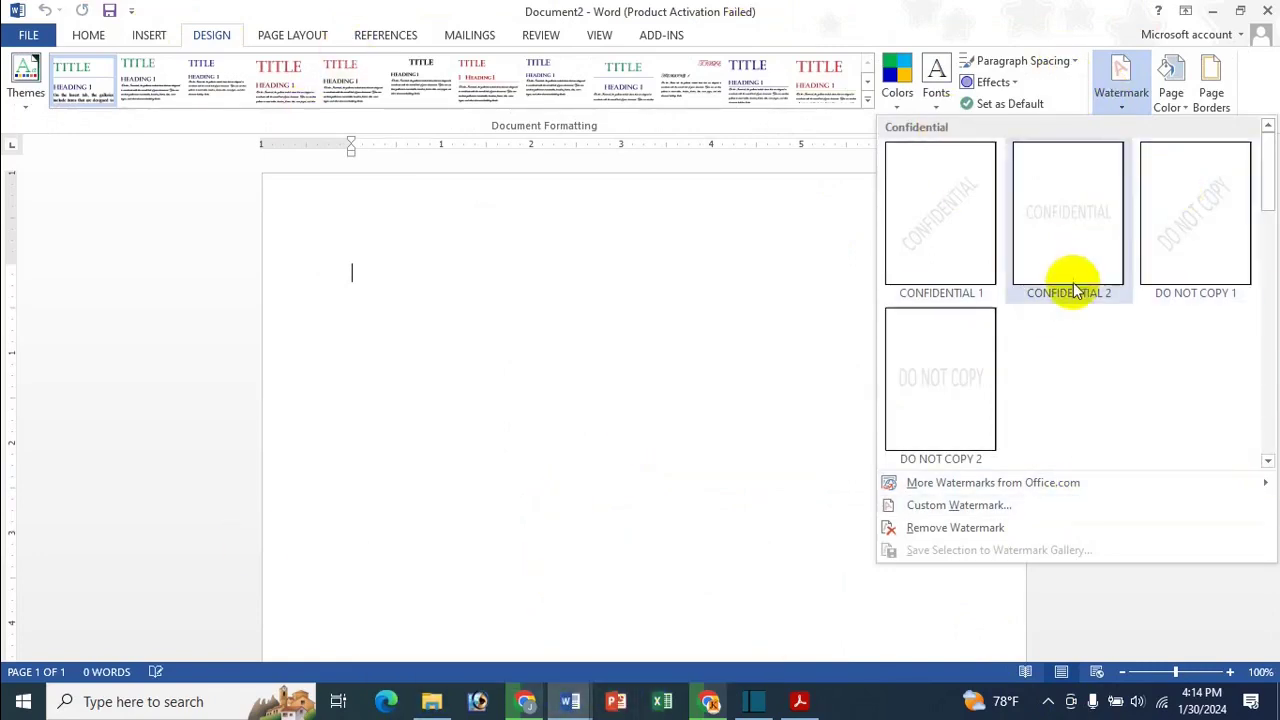
scroll(1069, 287, down, 3)
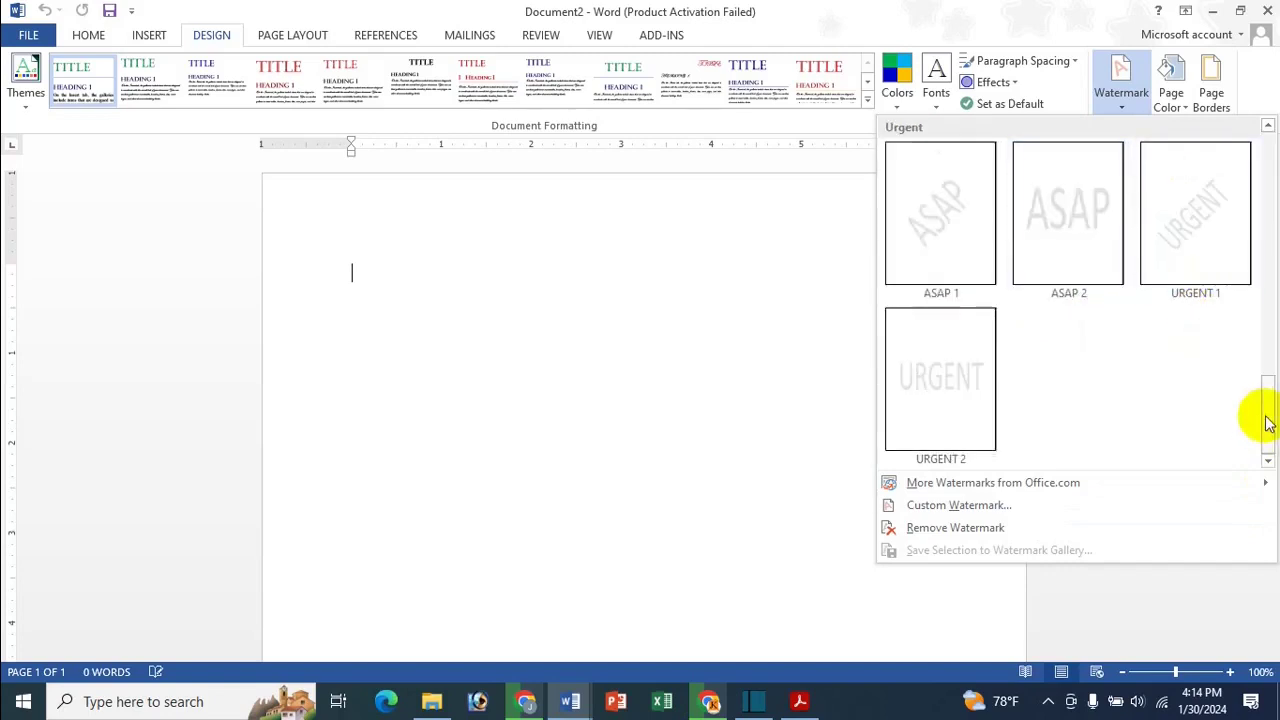
drag(1268, 422, 1251, 308)
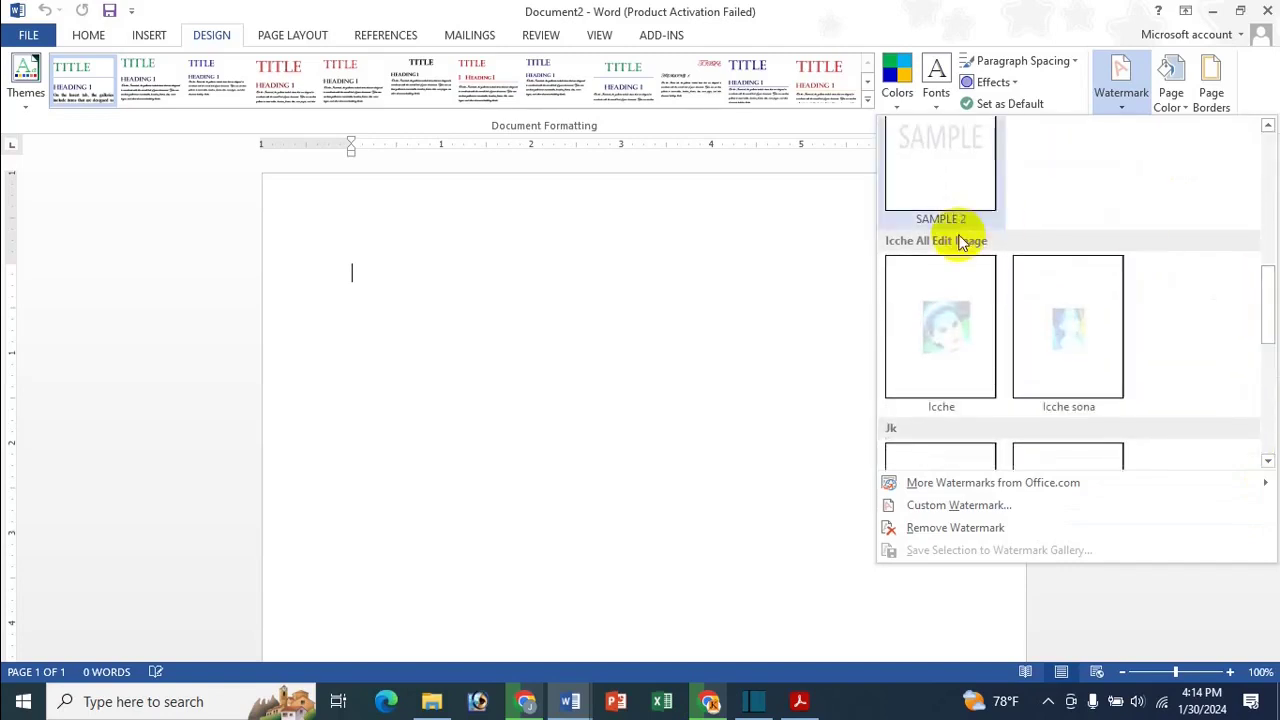
click(939, 366)
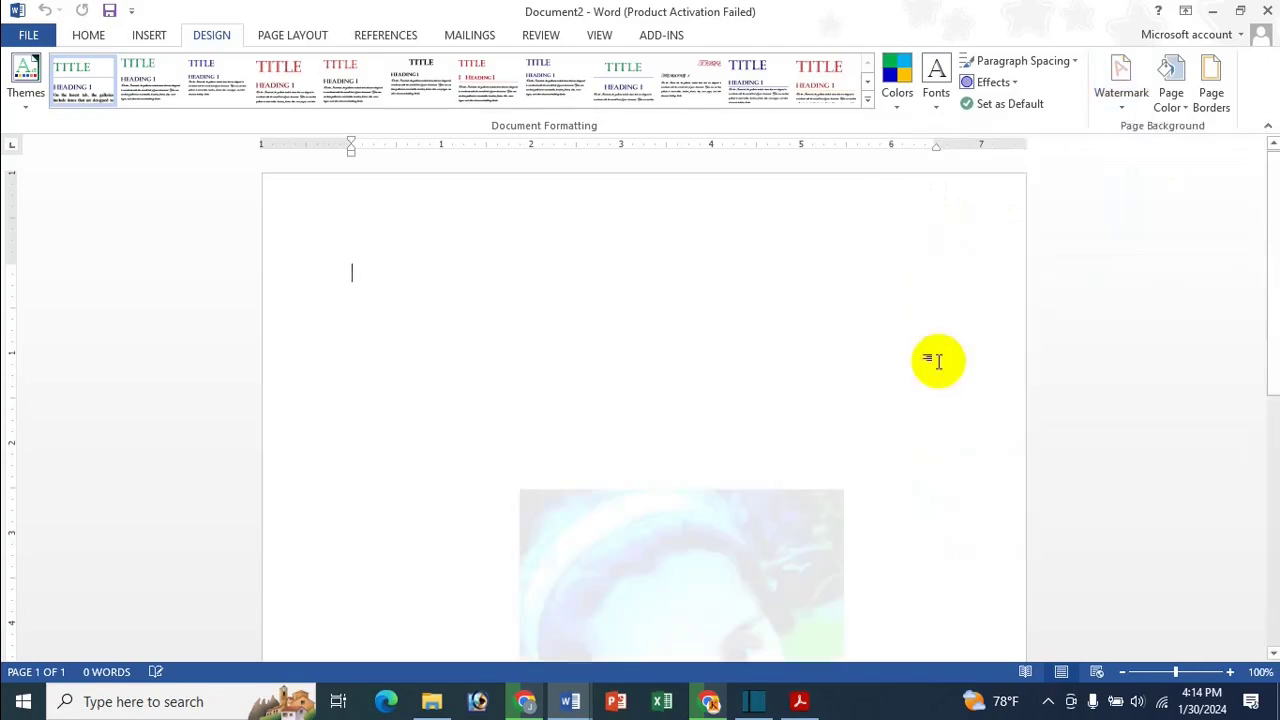
Remove the Icche picture watermark from the page again
scroll(823, 354, down, 5)
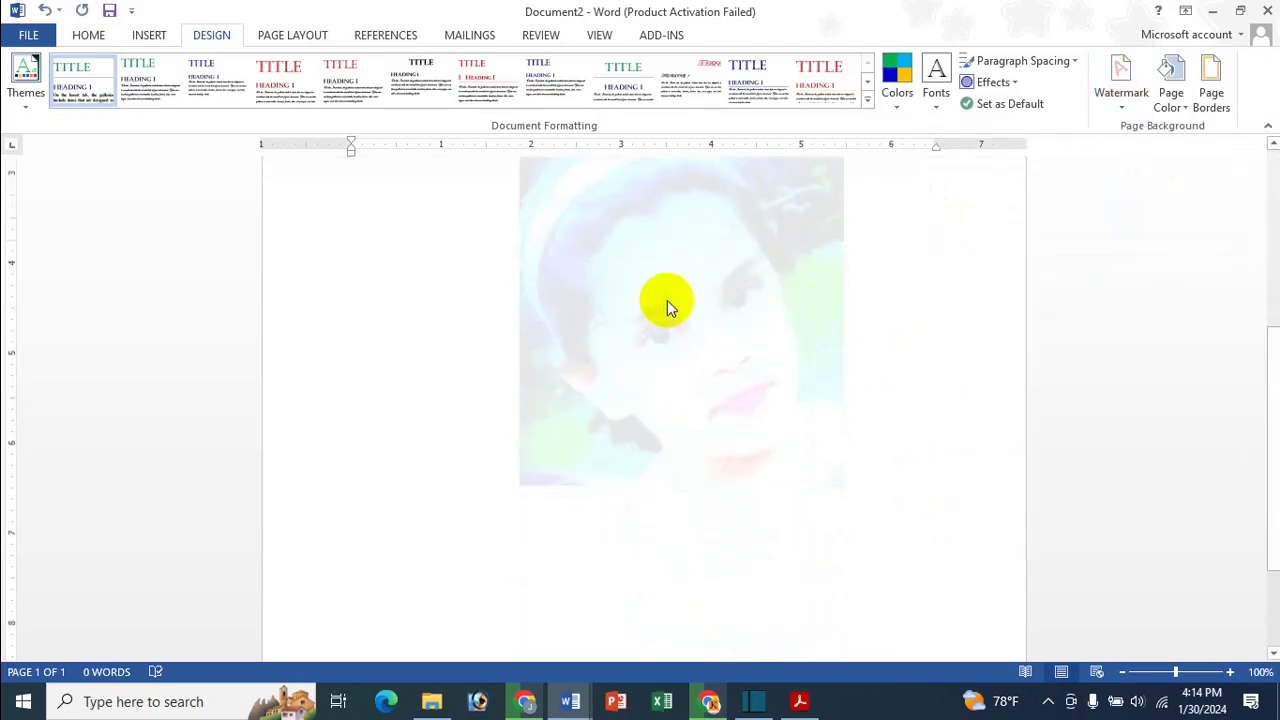
scroll(686, 360, up, 5)
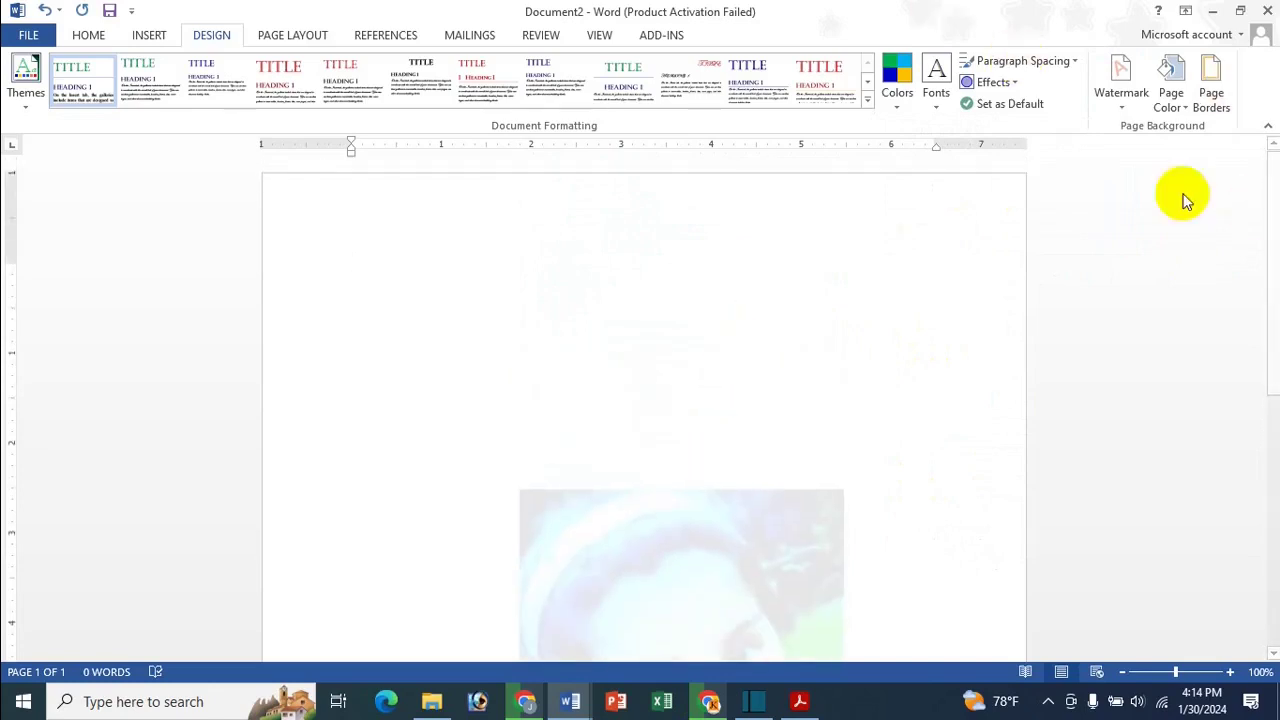
click(1119, 78)
click(1047, 527)
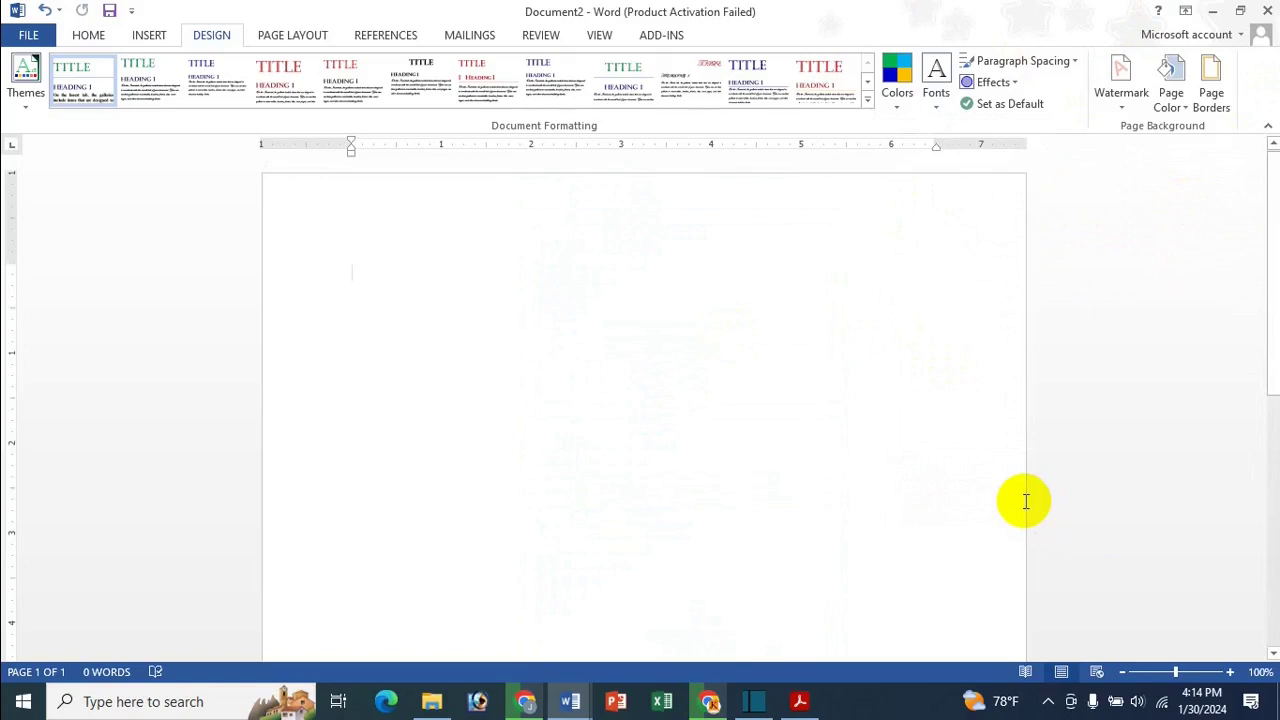
Insert a blue gradient WordArt with teal text fill and a dark blue outline
click(145, 35)
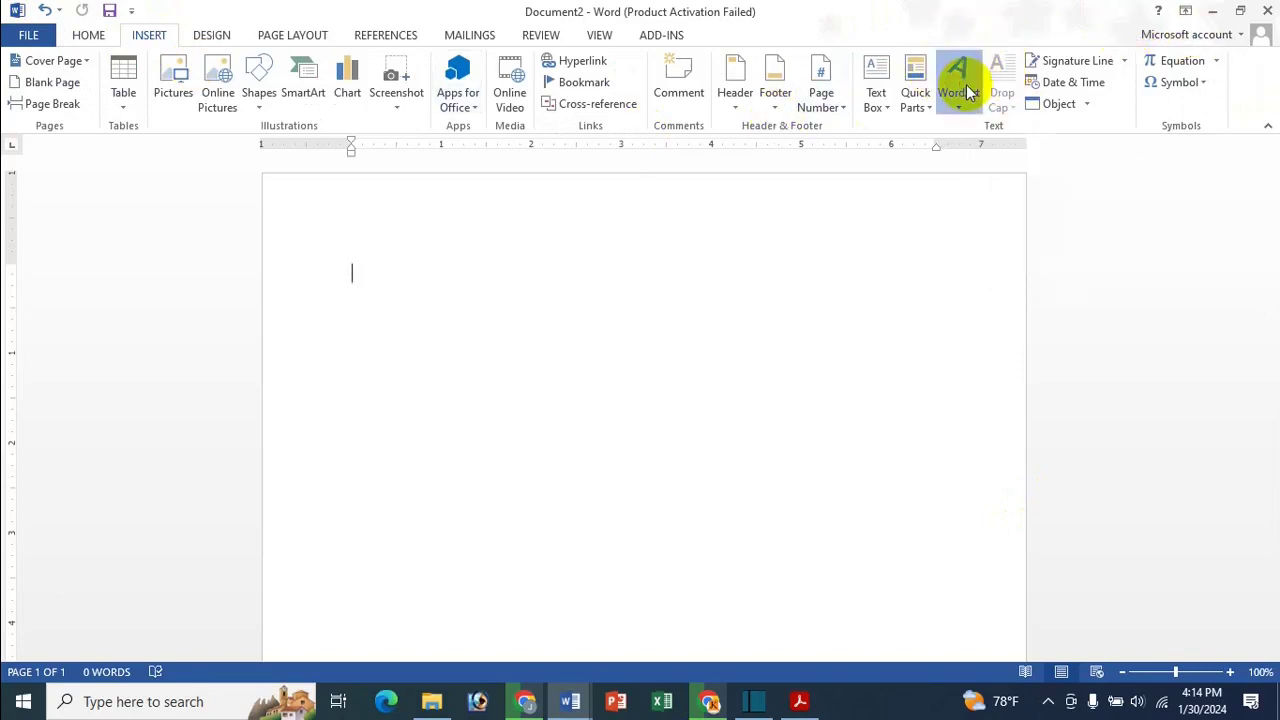
click(962, 80)
click(1068, 197)
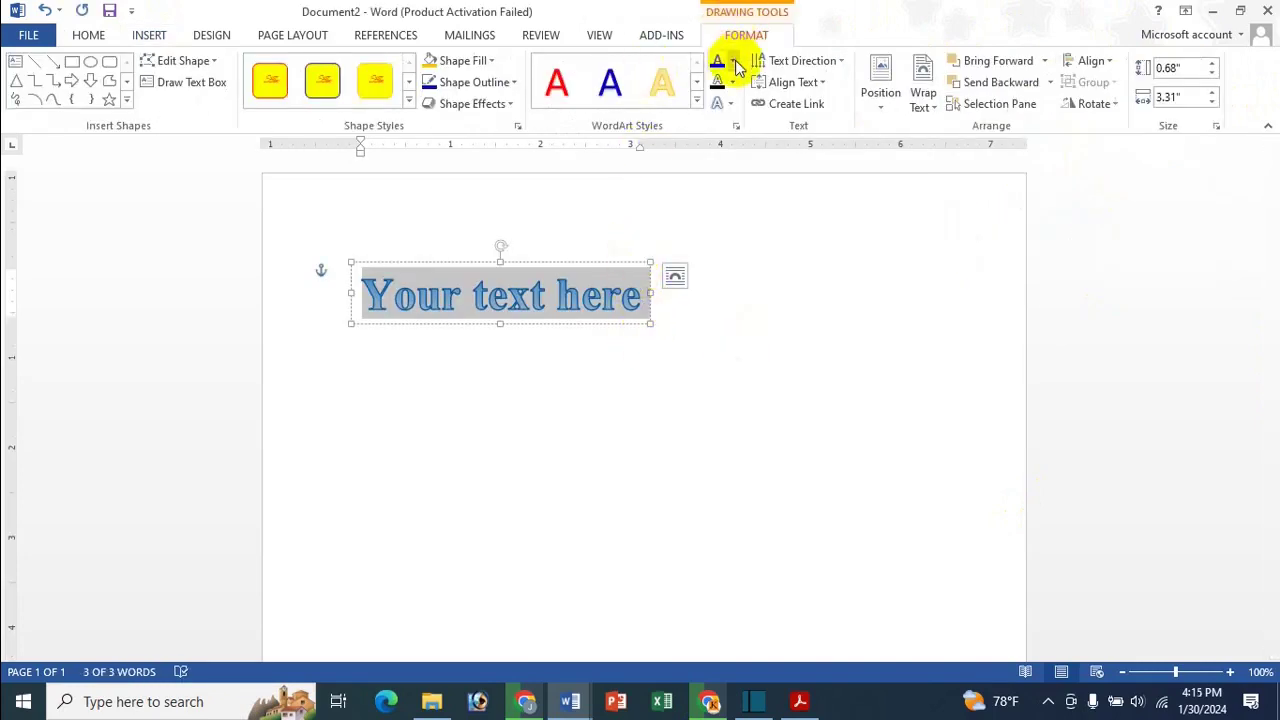
click(732, 61)
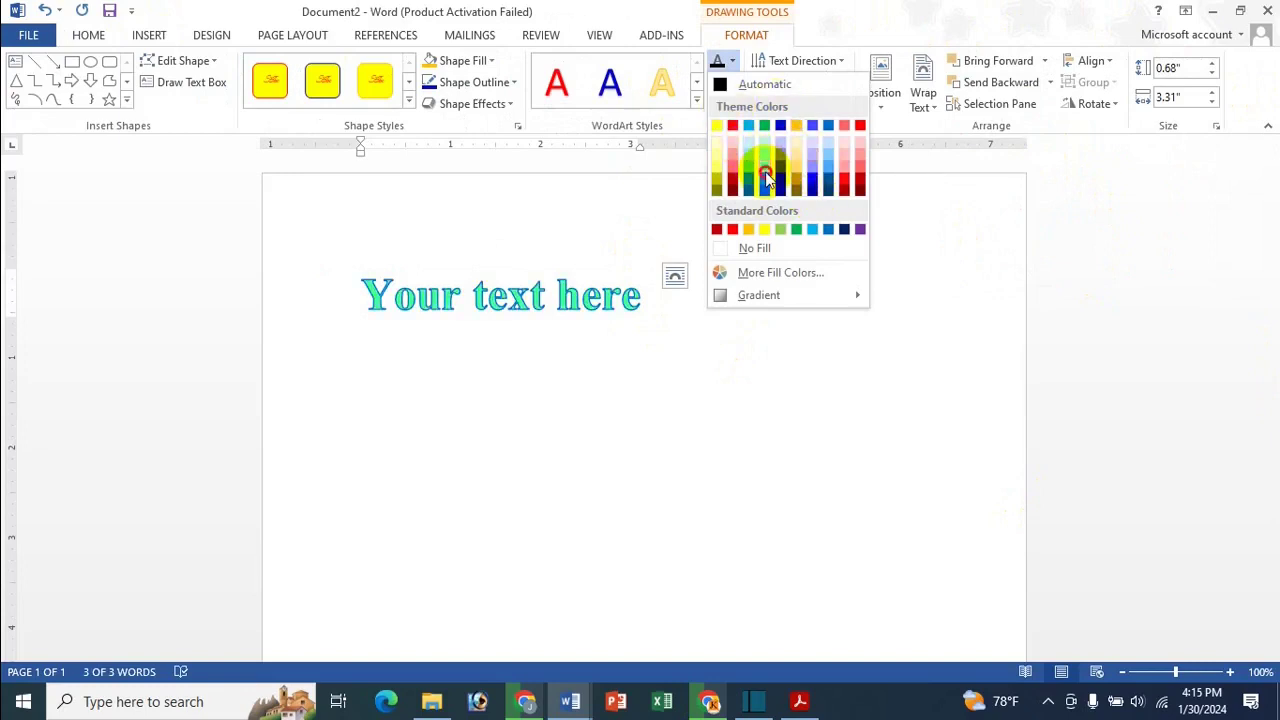
click(766, 178)
click(731, 82)
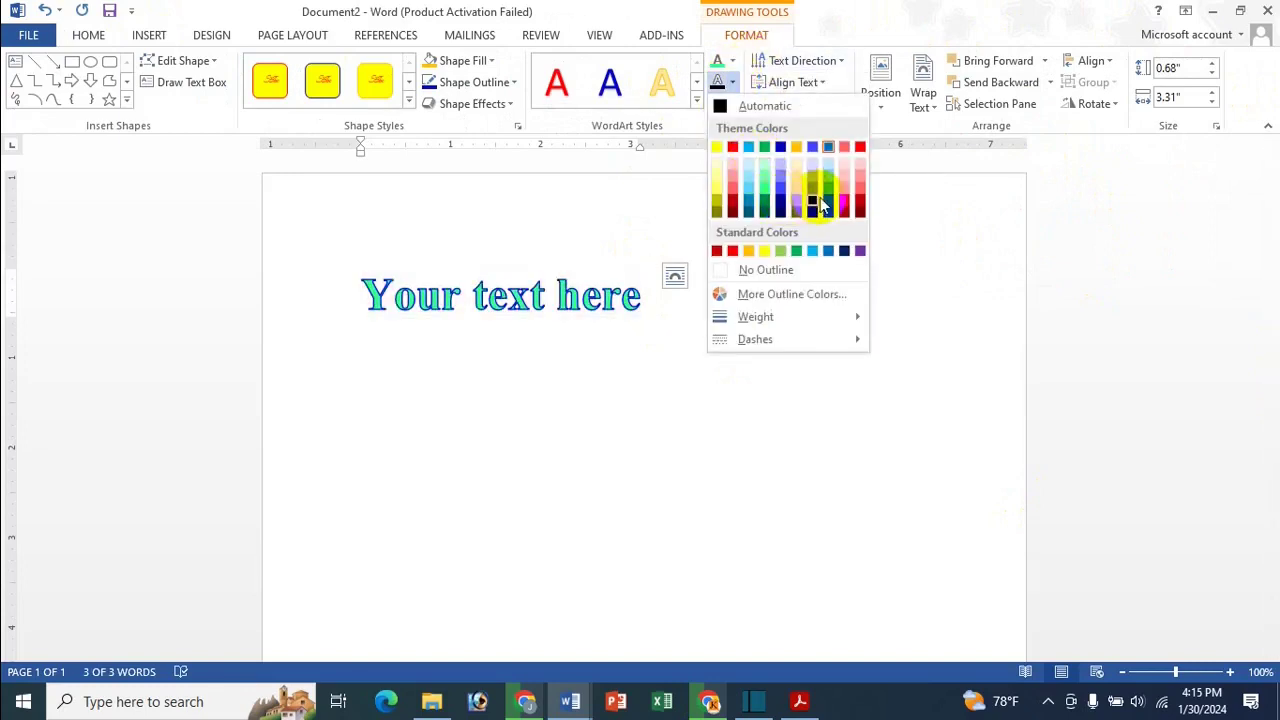
click(818, 205)
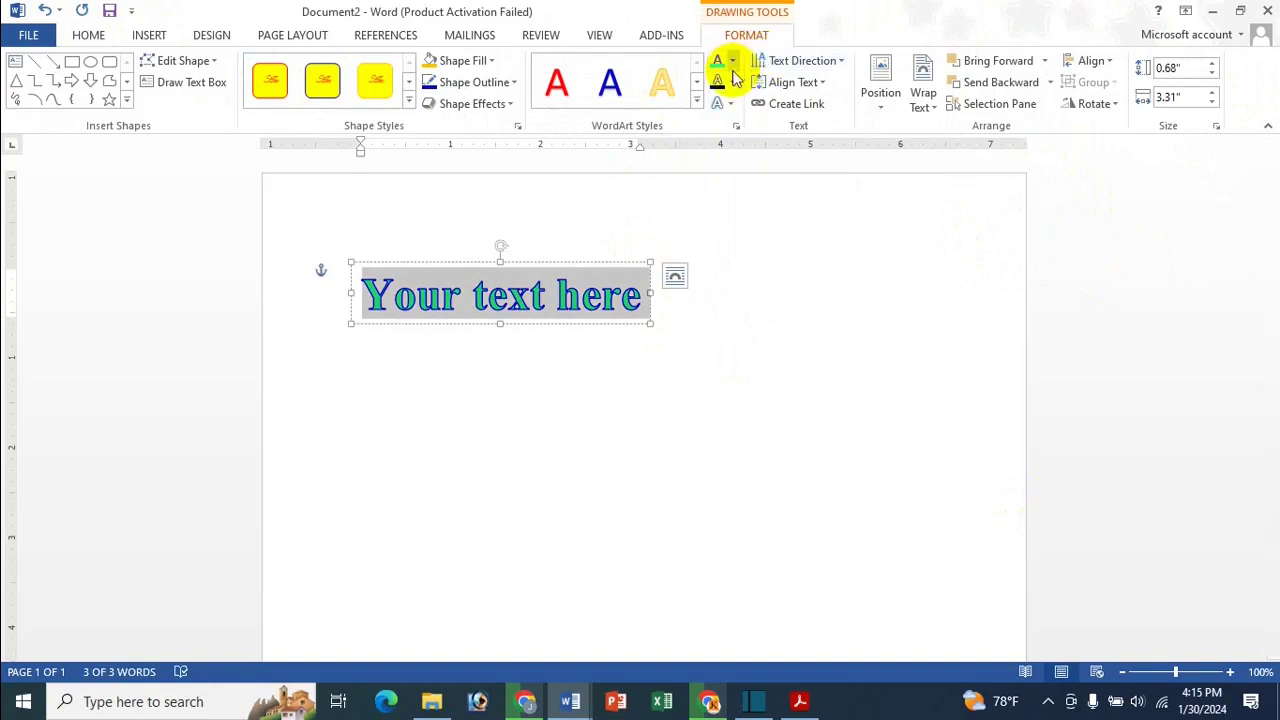
Thicken the WordArt outline to 1½ pt
click(731, 60)
click(588, 8)
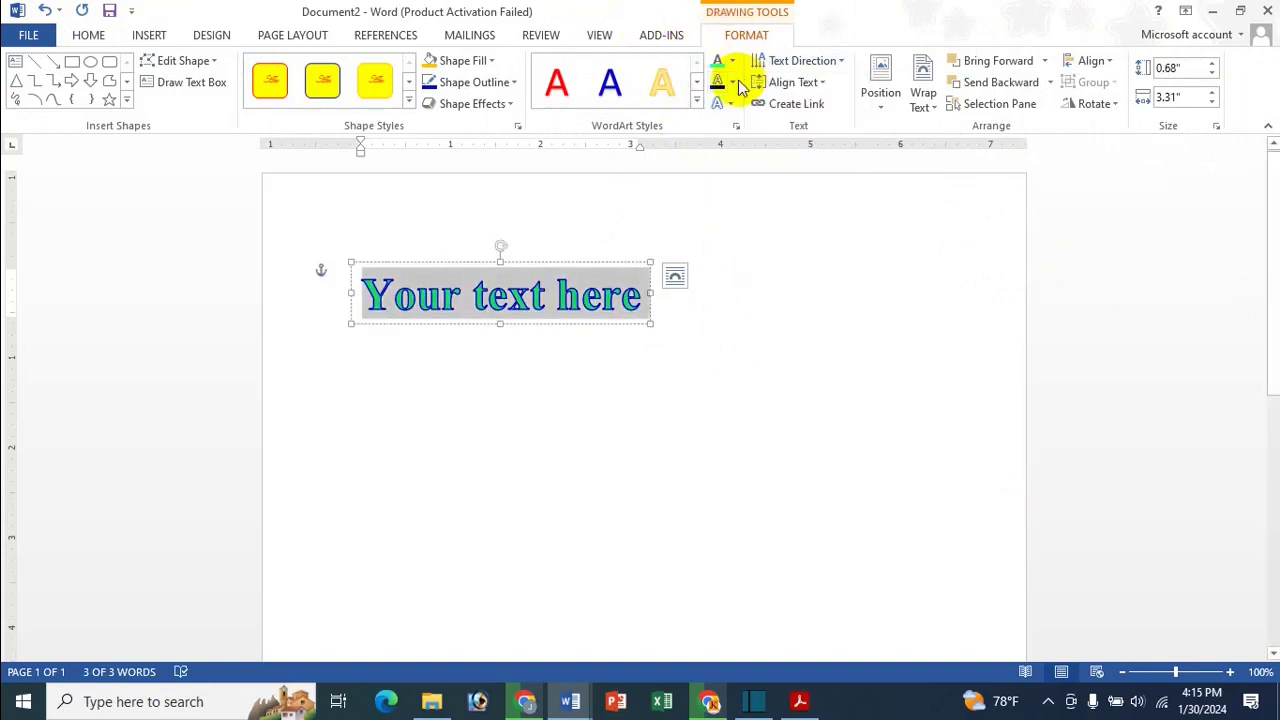
click(733, 84)
mouse_move(760, 317)
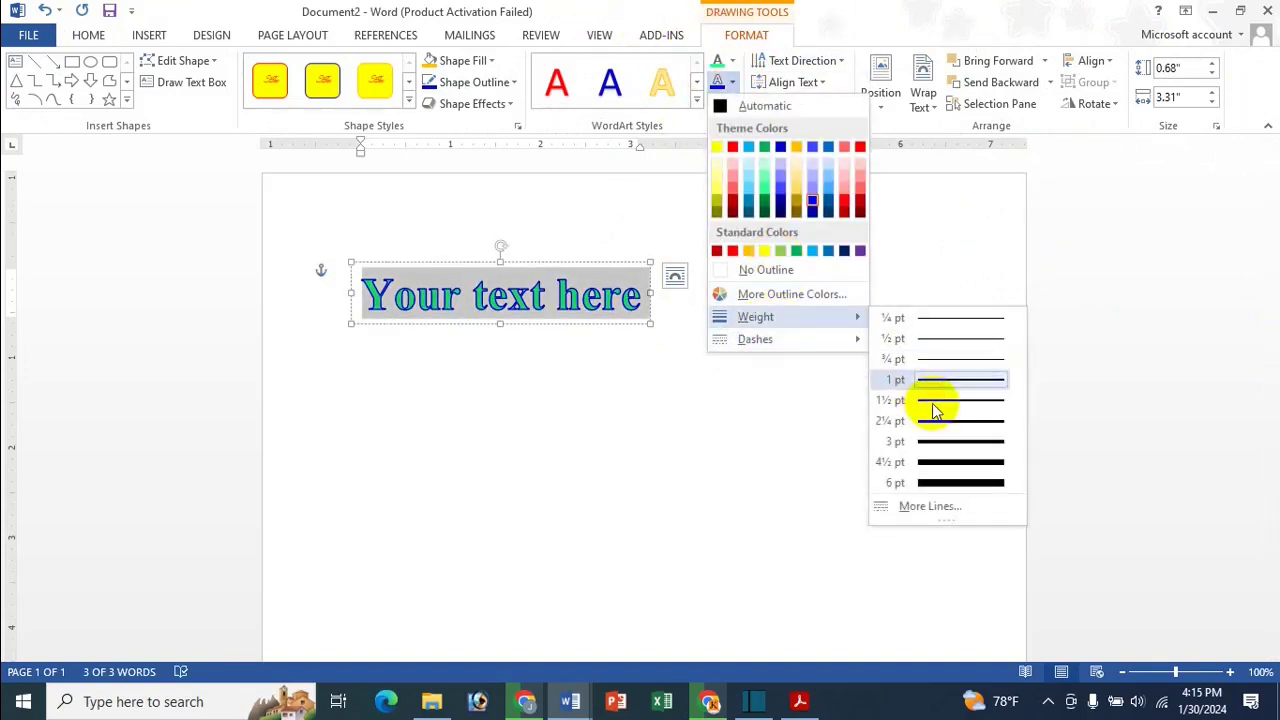
click(905, 404)
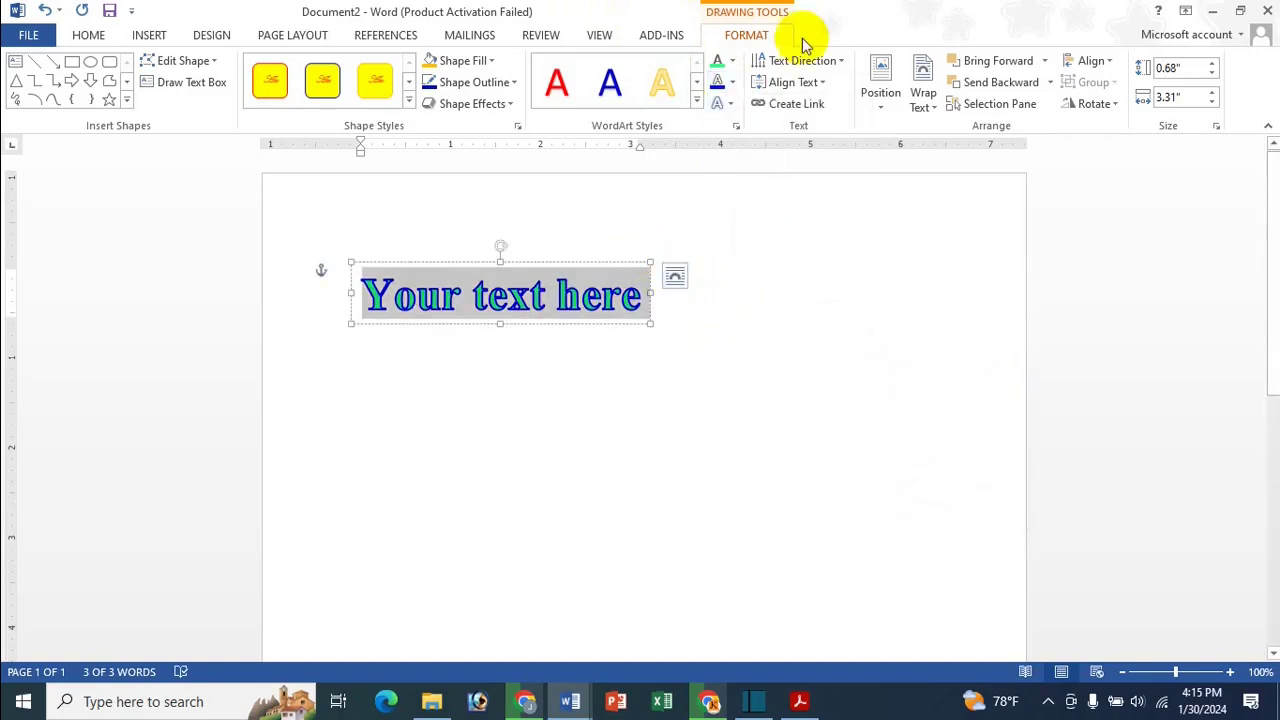
Centre the WordArt both vertically and horizontally on the page
click(1098, 60)
click(1100, 174)
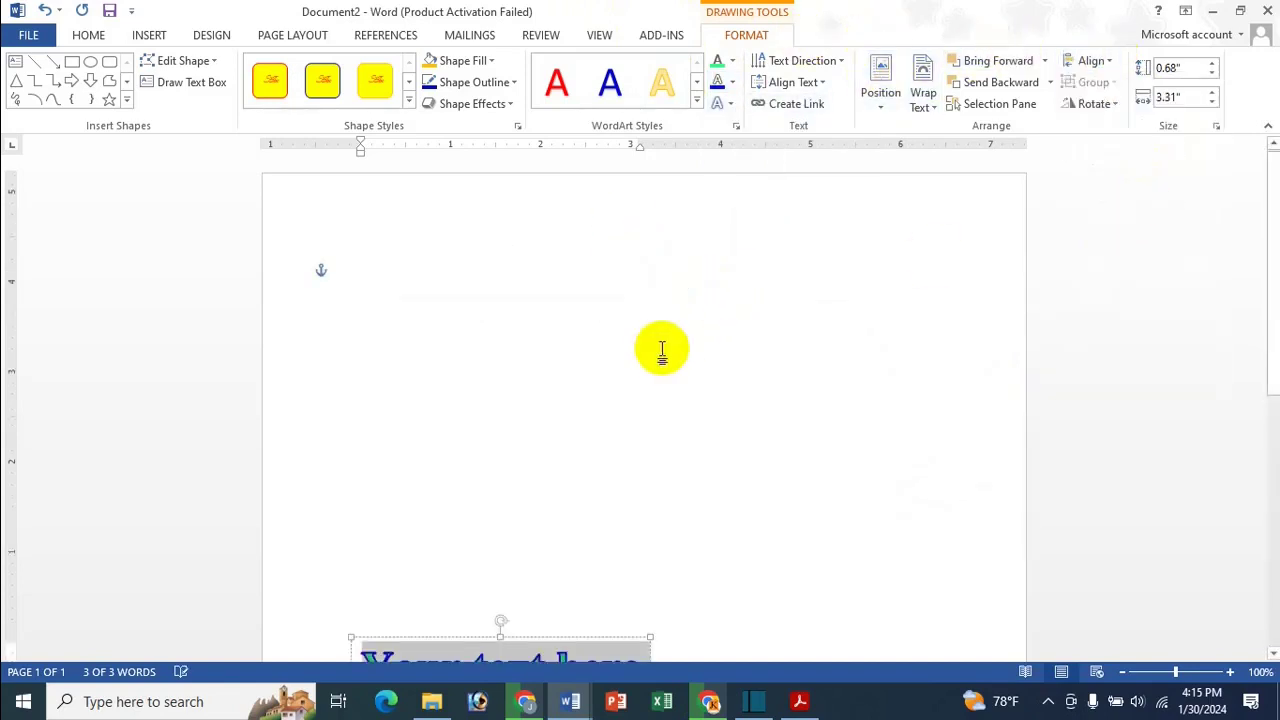
scroll(754, 266, down, 3)
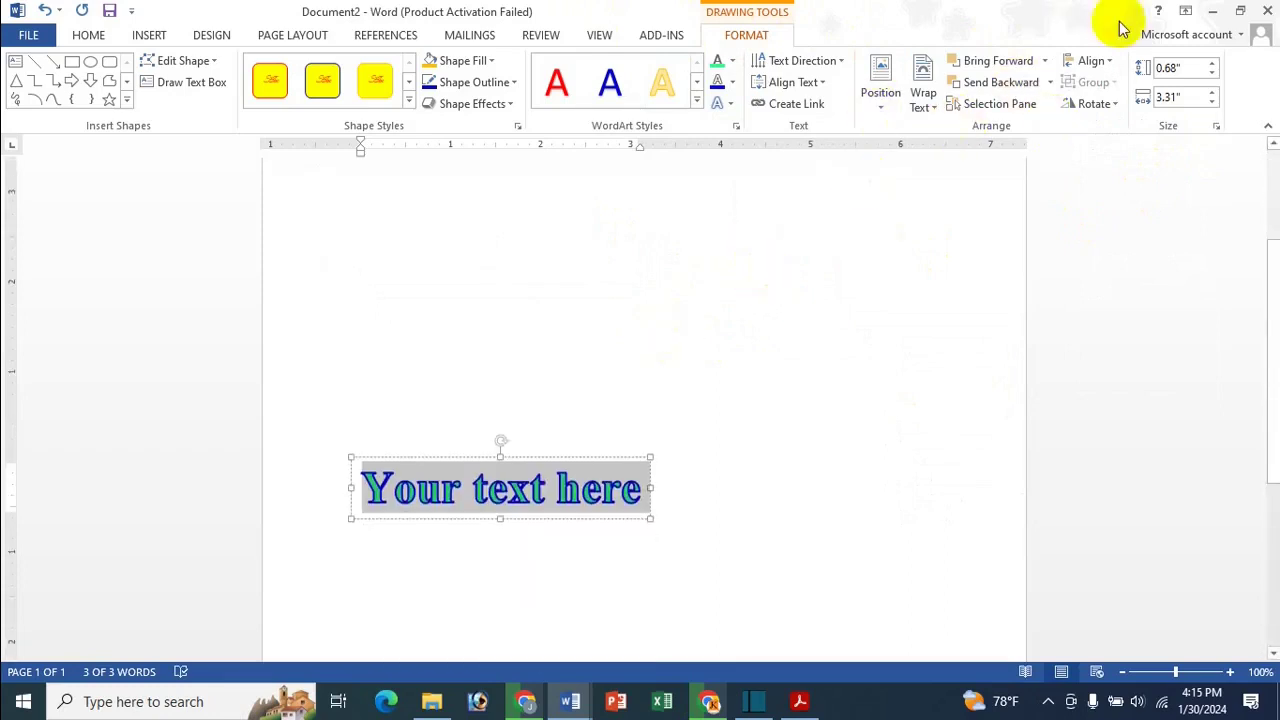
click(150, 36)
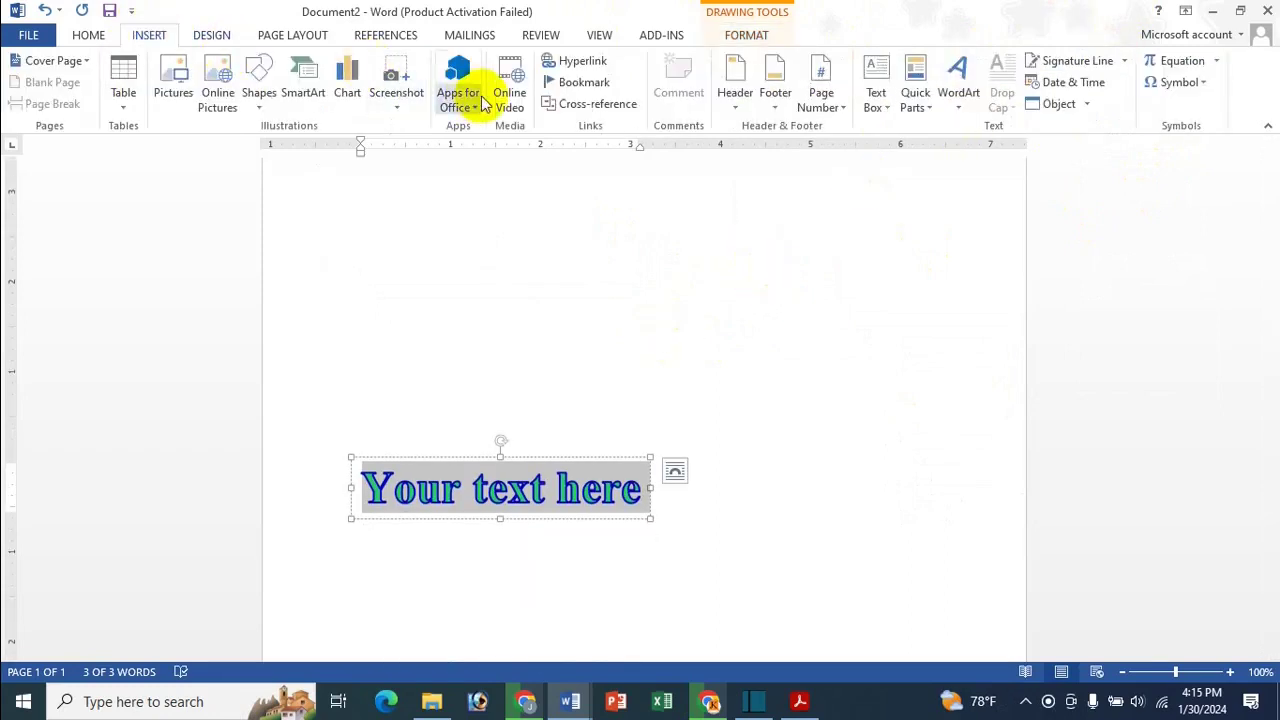
click(88, 35)
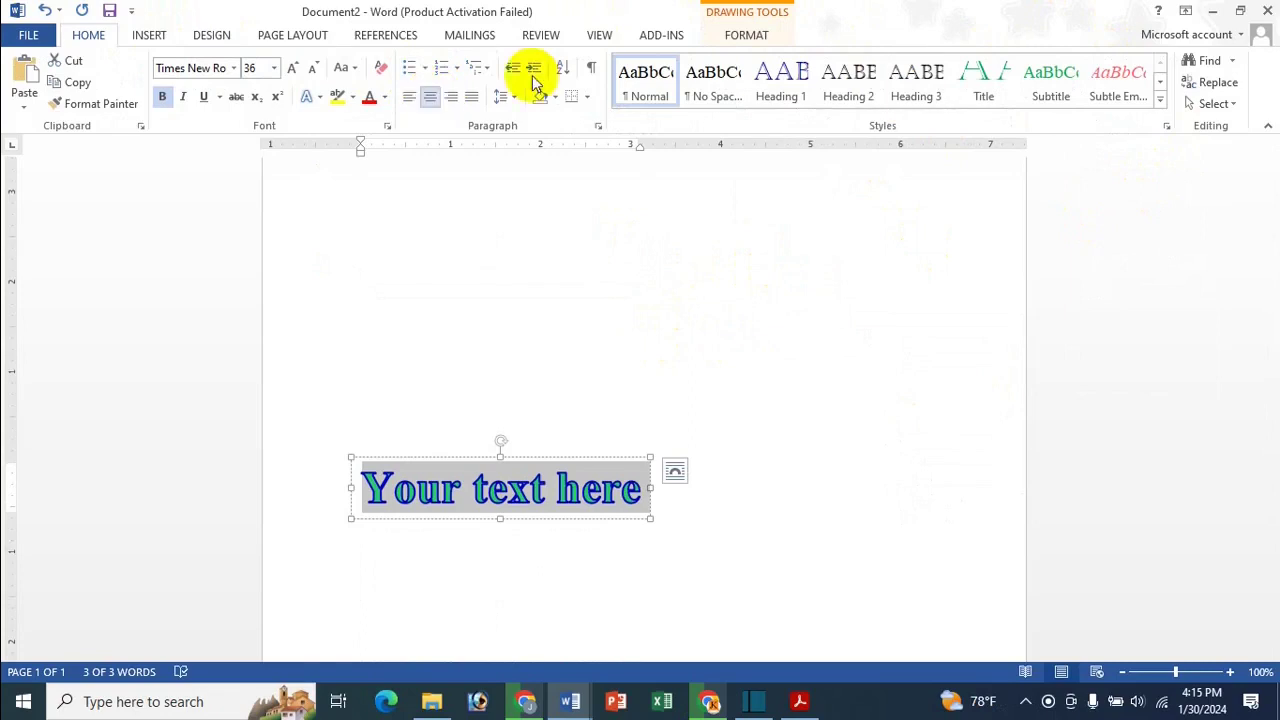
click(748, 38)
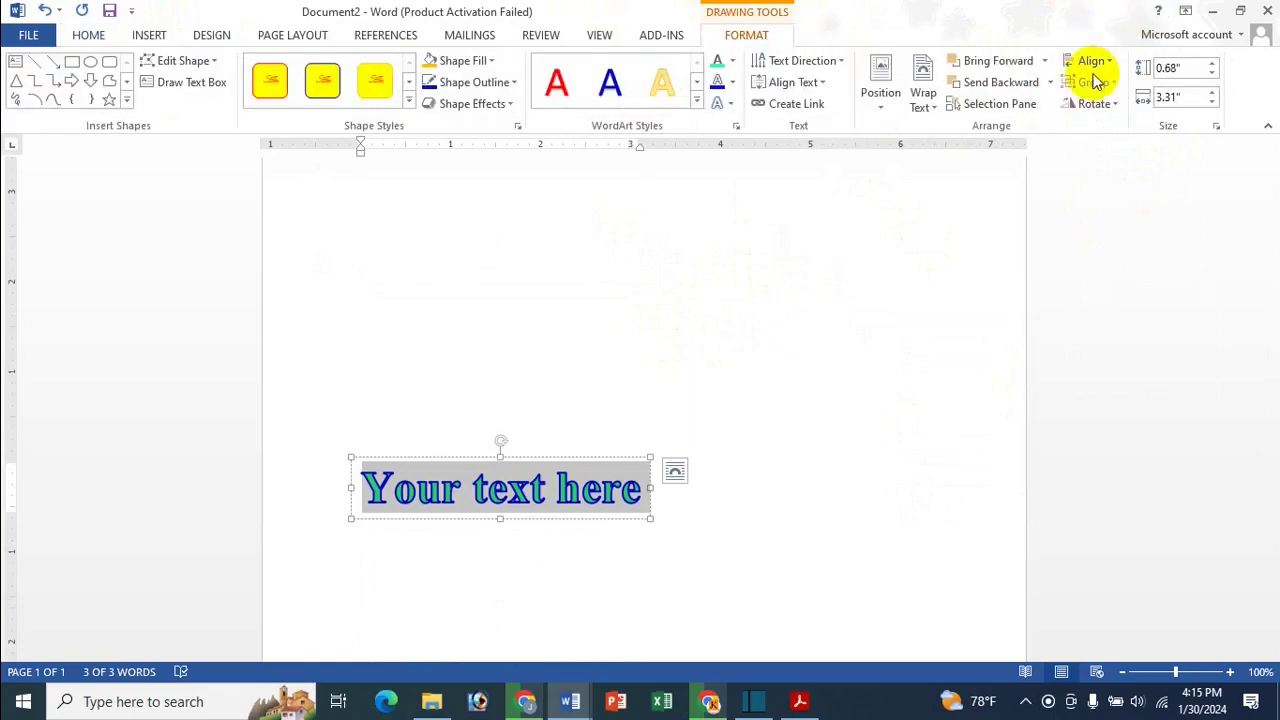
click(1092, 62)
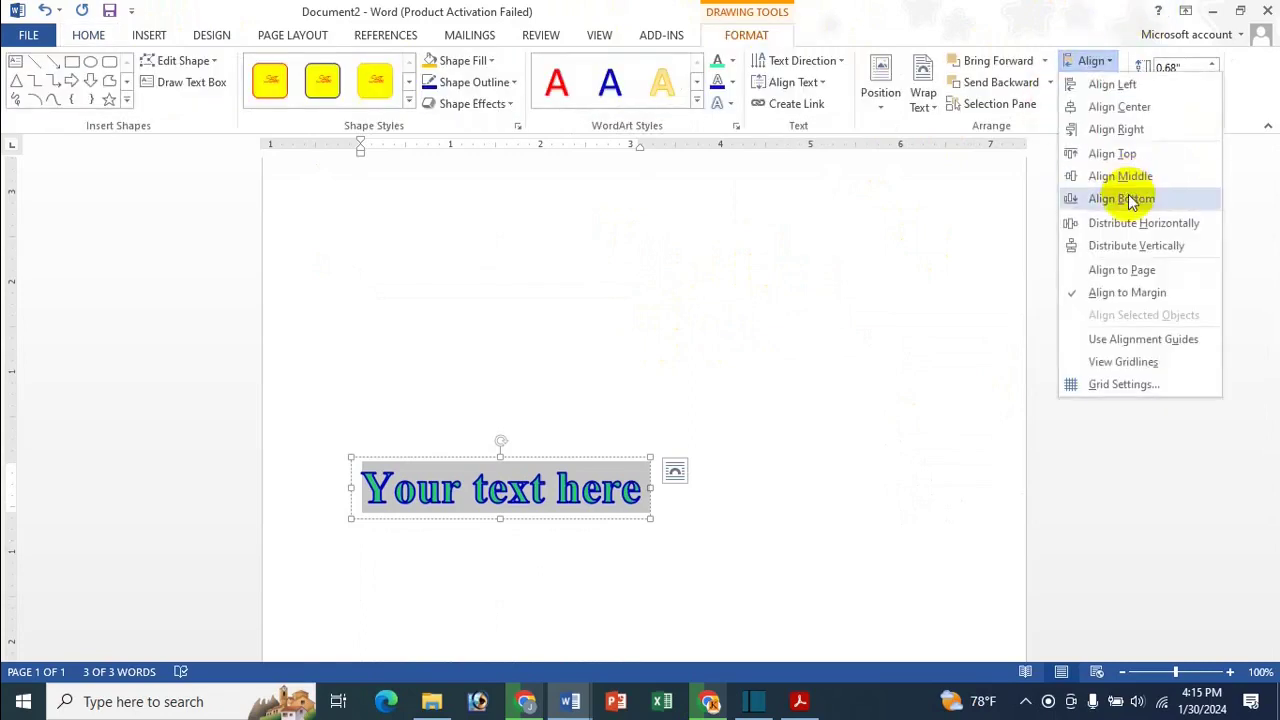
click(1135, 106)
scroll(877, 380, up, 1)
scroll(848, 390, down, 2)
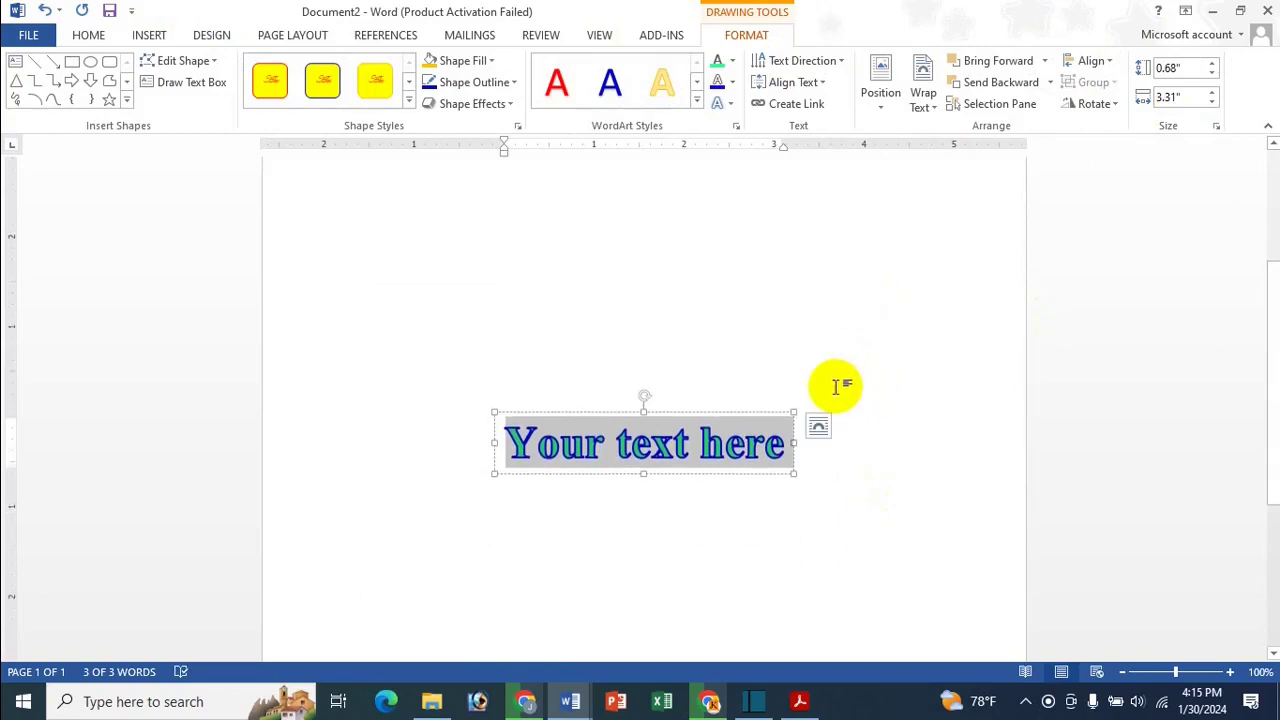
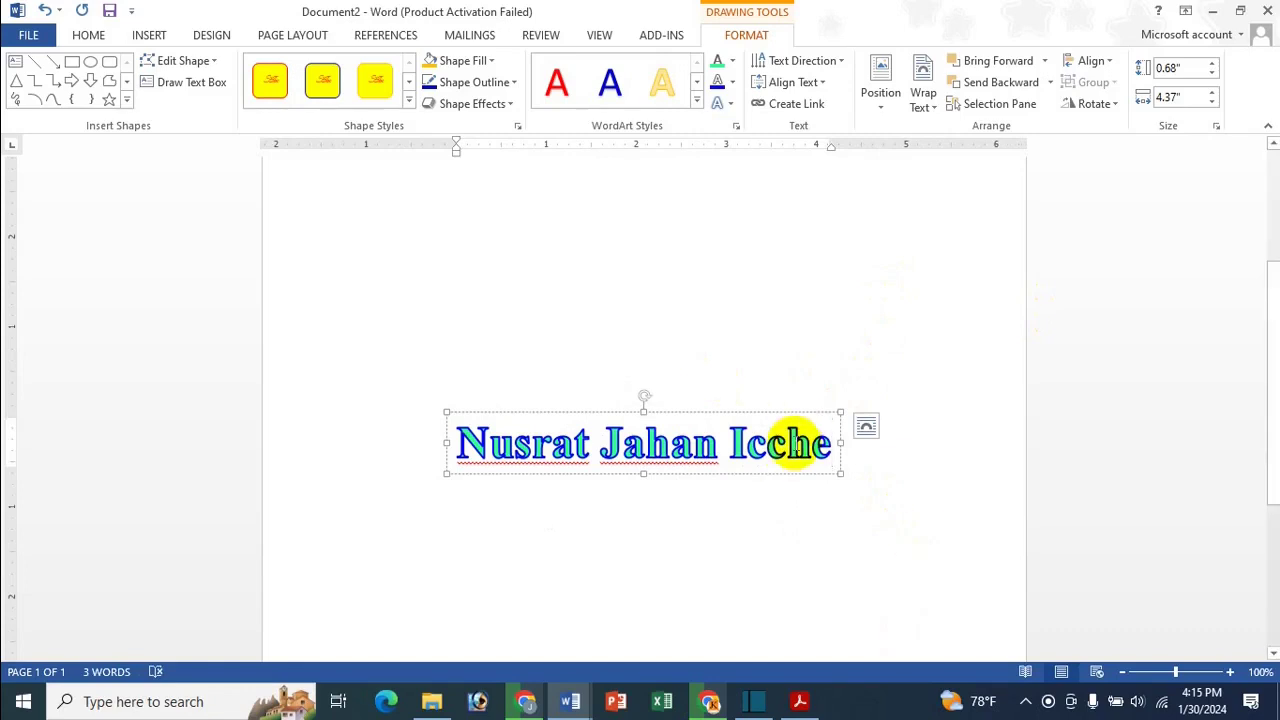
Replace the placeholder with the person's full name and select the whole WordArt shape
key(ctrl+a)
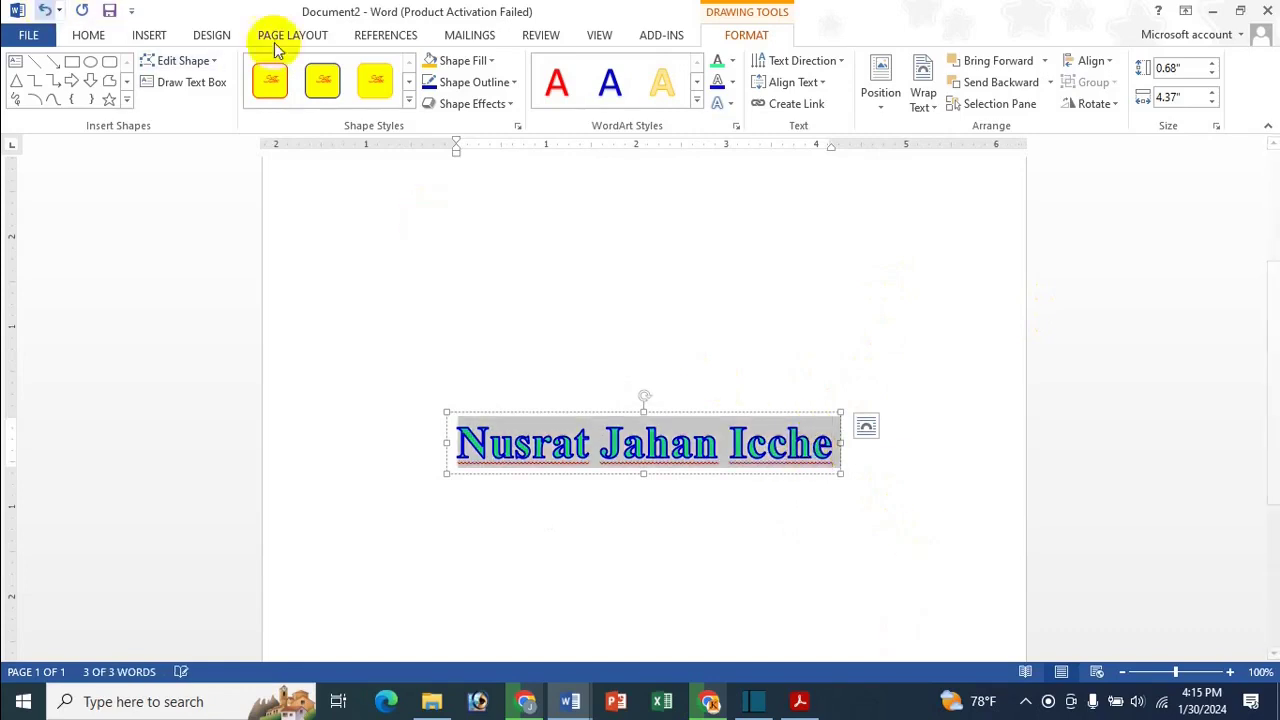
click(840, 470)
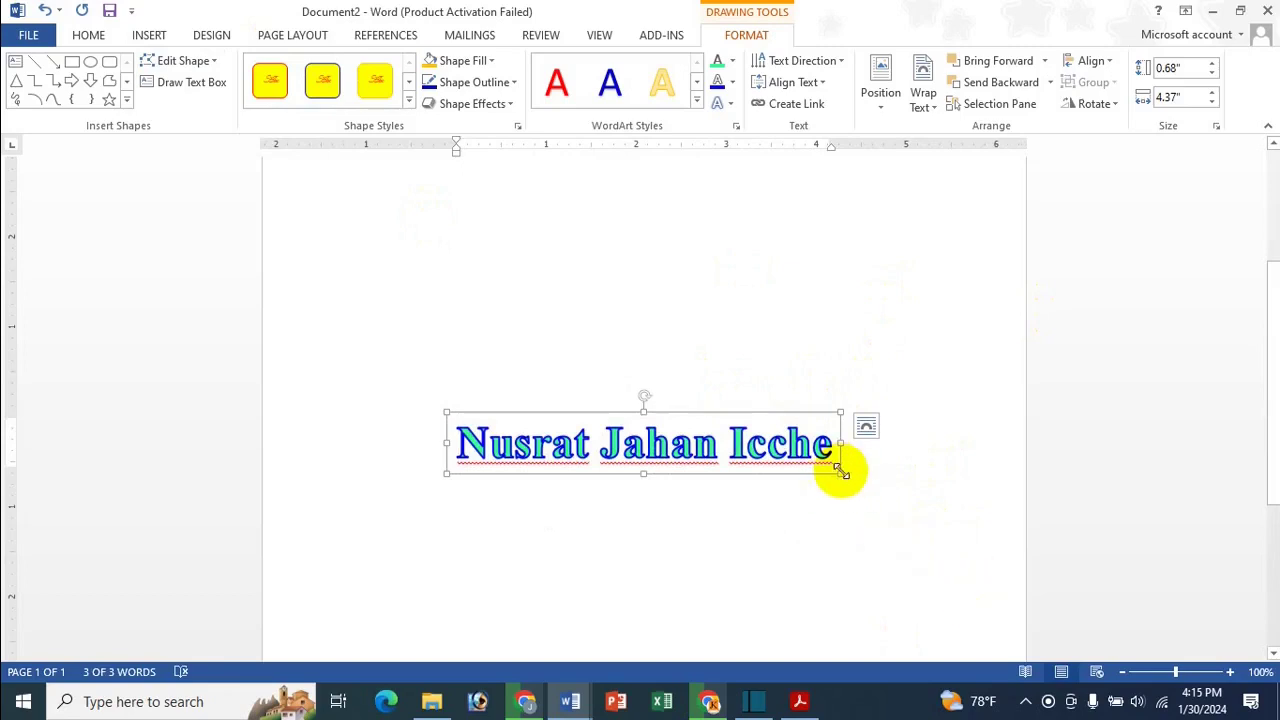
Enlarge the WordArt box and set the name text to 72 pt
drag(840, 470, 979, 493)
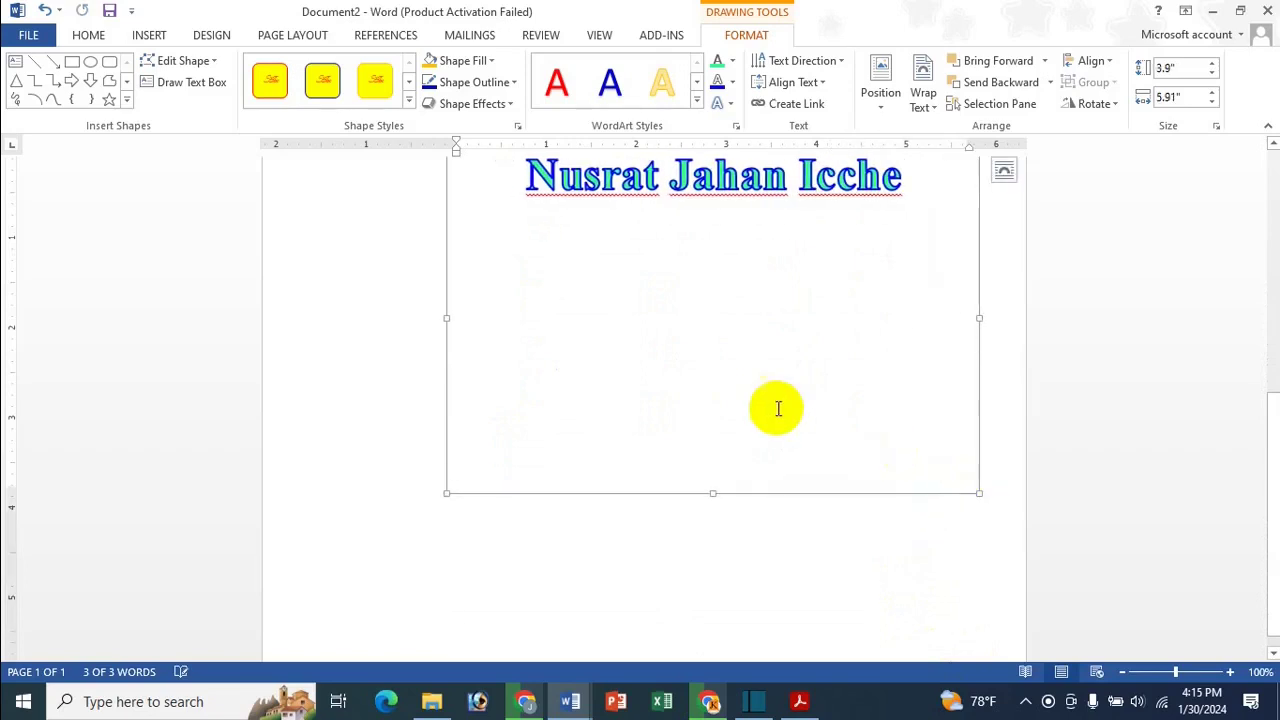
scroll(778, 408, up, 2)
click(145, 36)
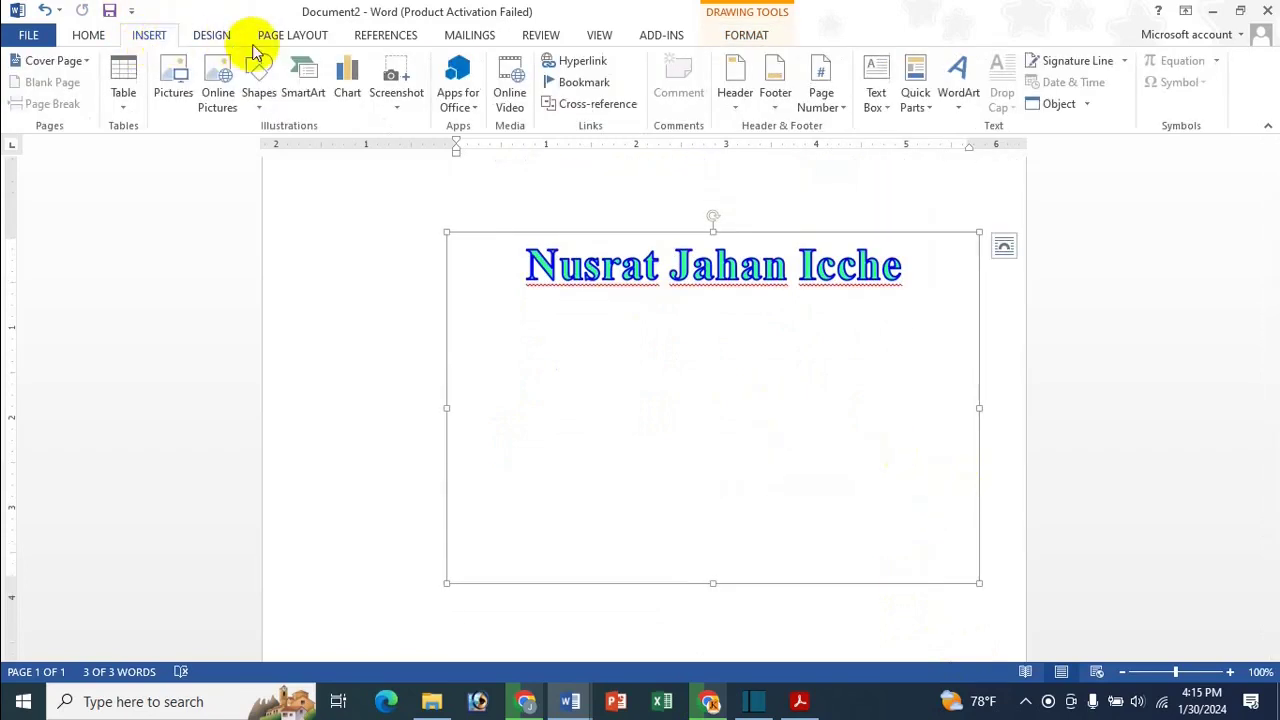
click(92, 35)
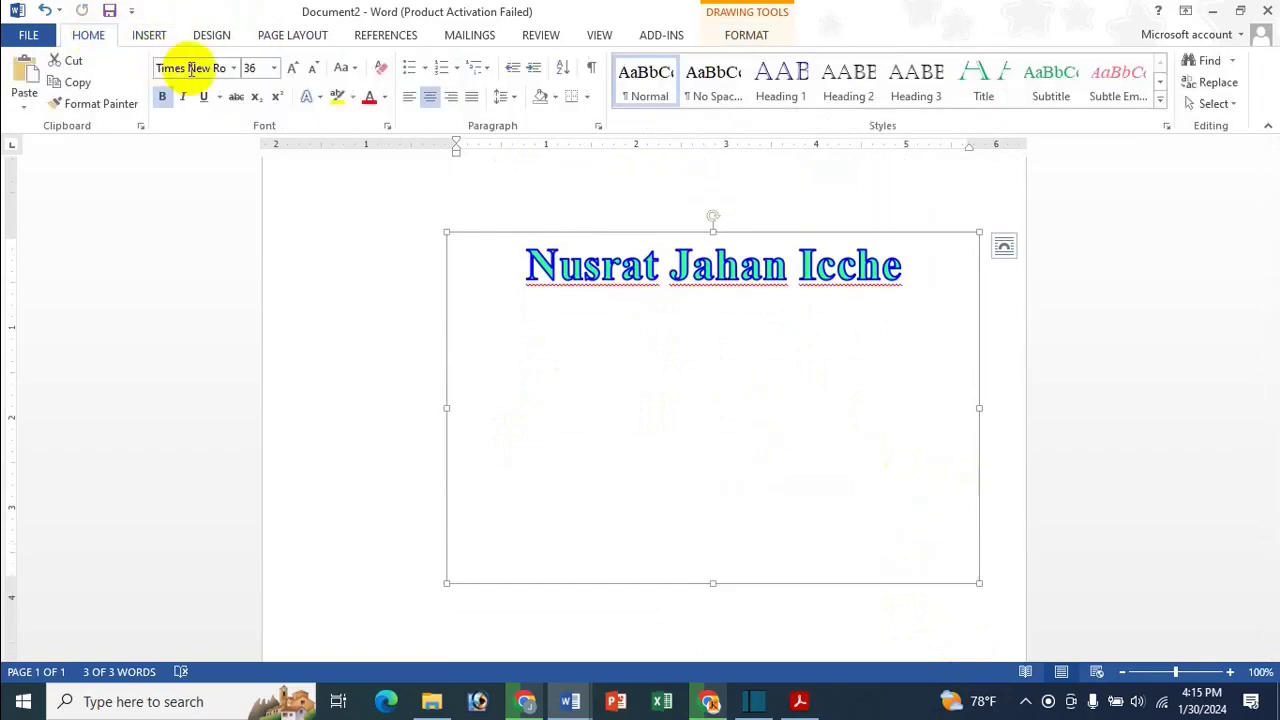
click(296, 70)
click(296, 70)
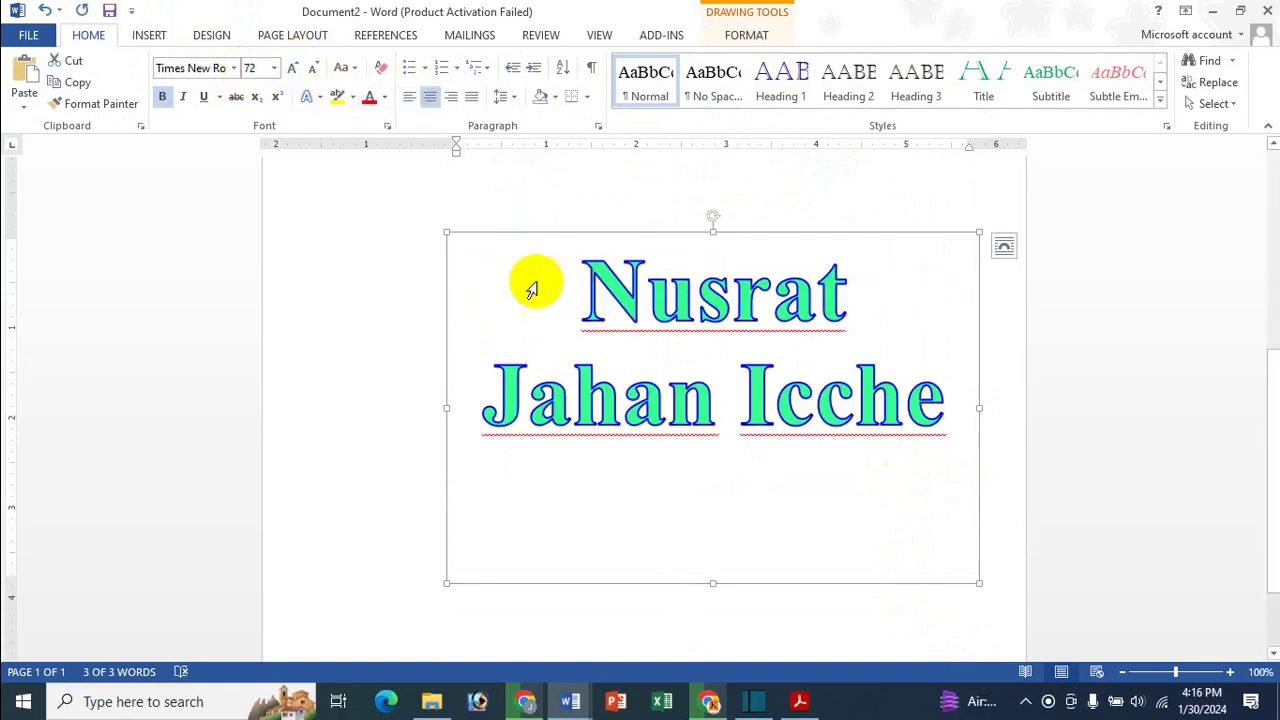
click(294, 70)
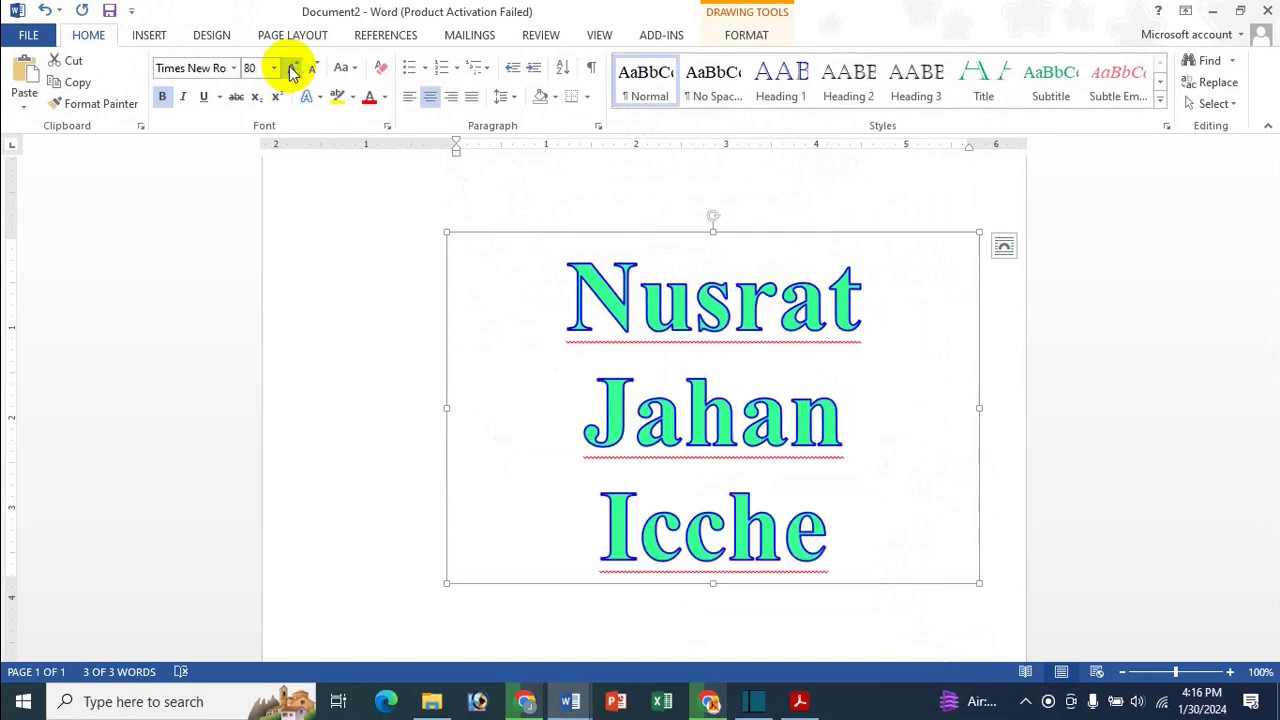
click(293, 70)
click(316, 68)
click(316, 68)
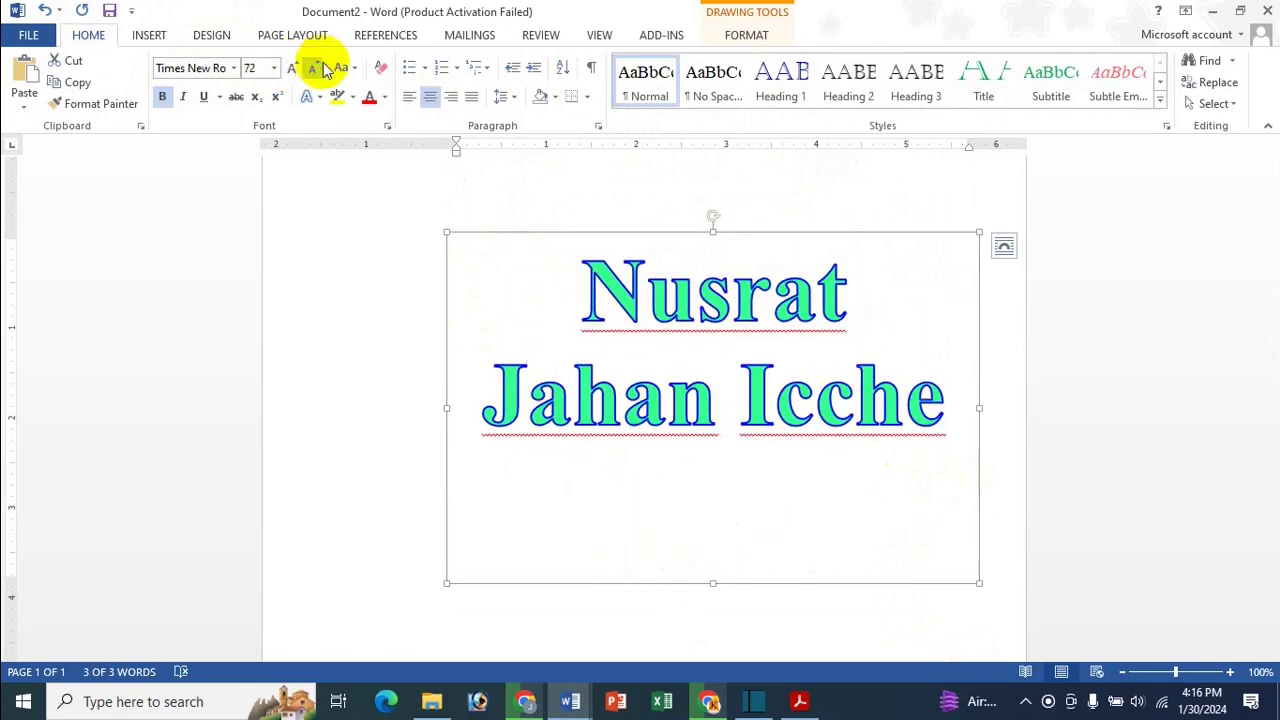
Reselect the enlarged WordArt box as a whole shape
click(713, 587)
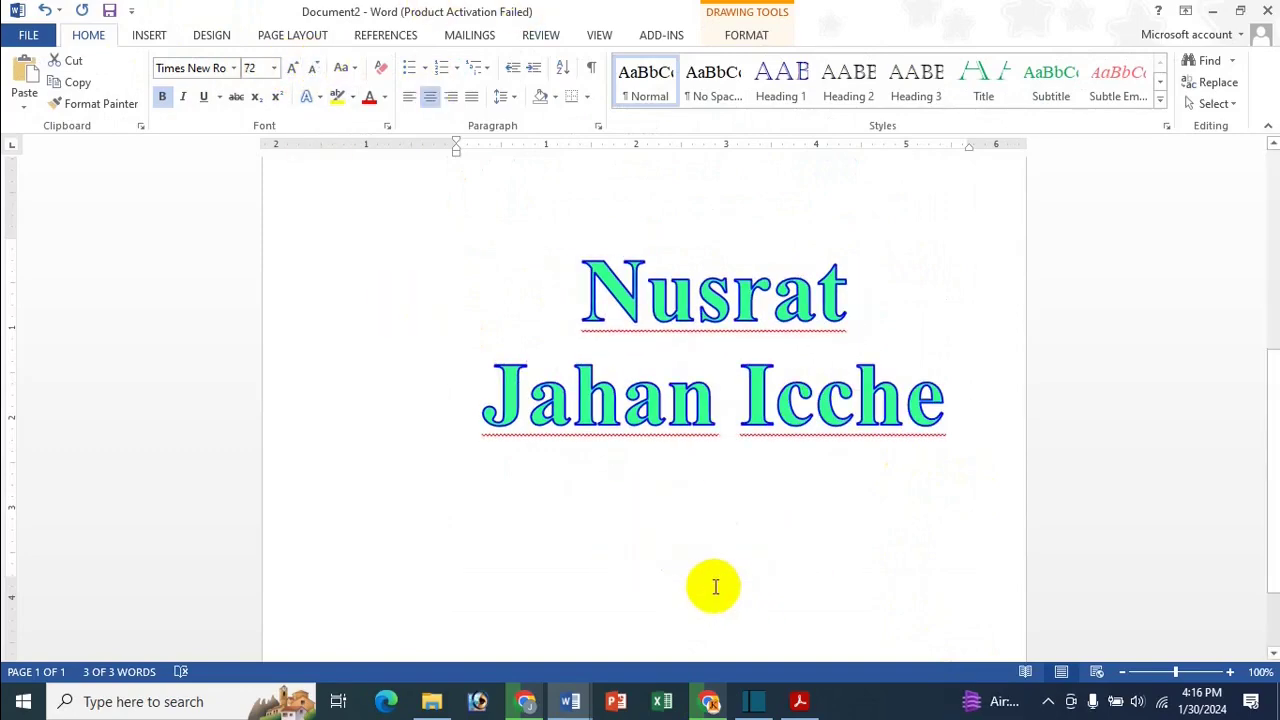
click(714, 553)
scroll(714, 540, up, 5)
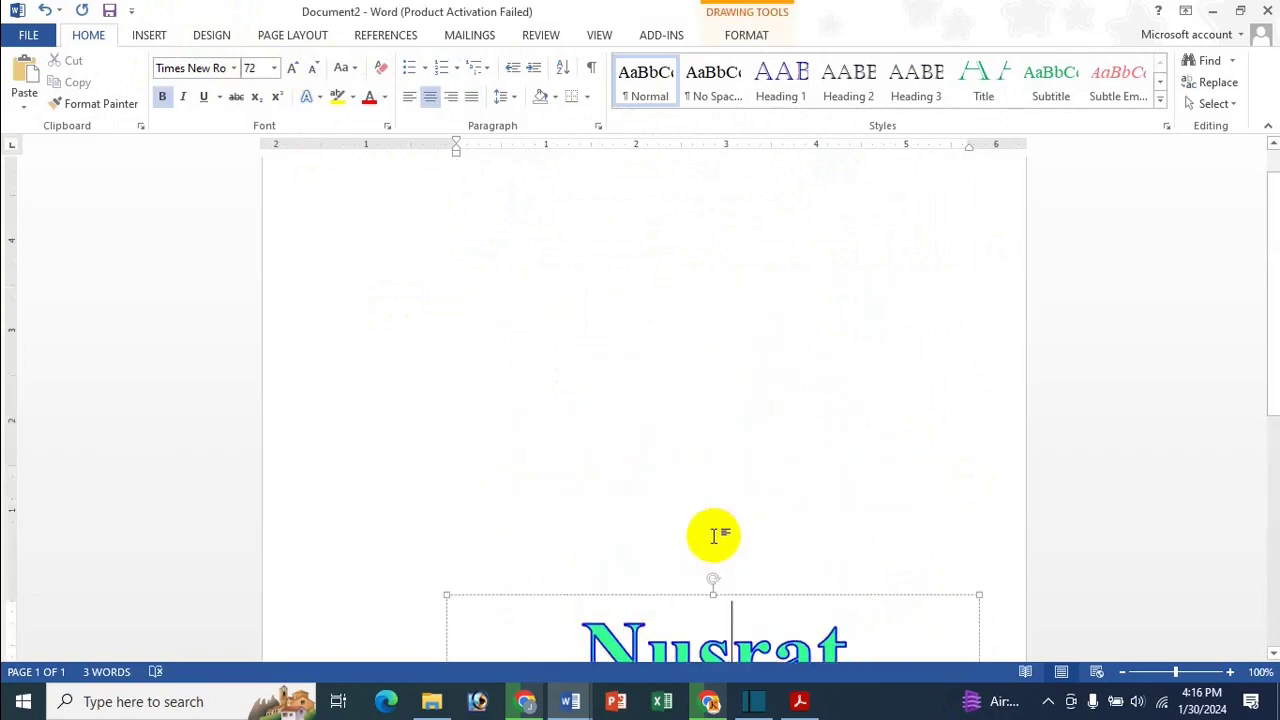
click(686, 383)
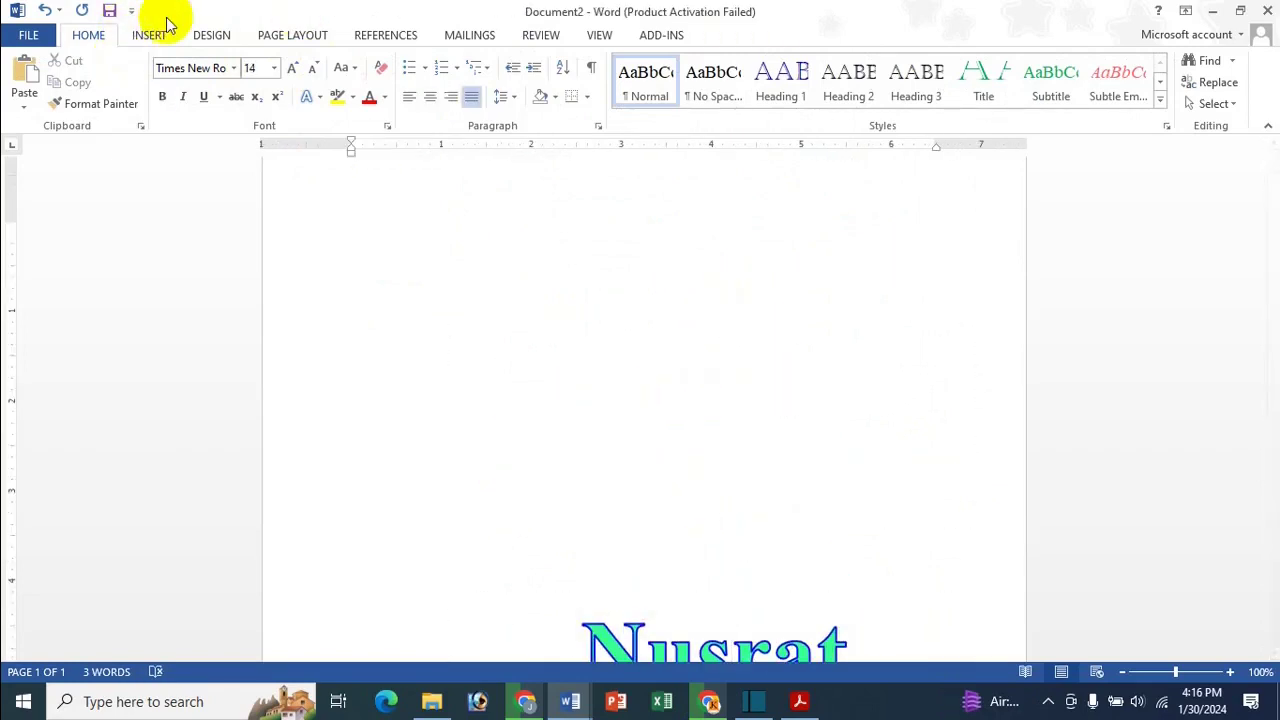
click(803, 640)
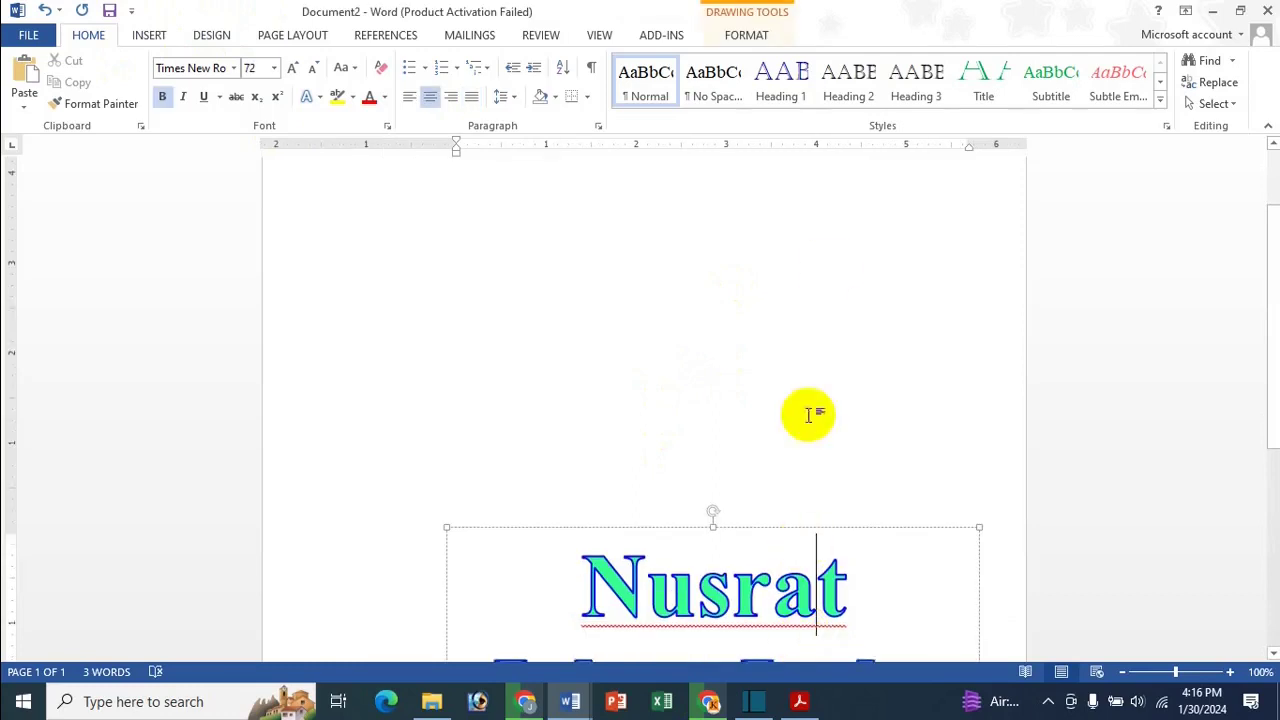
click(205, 38)
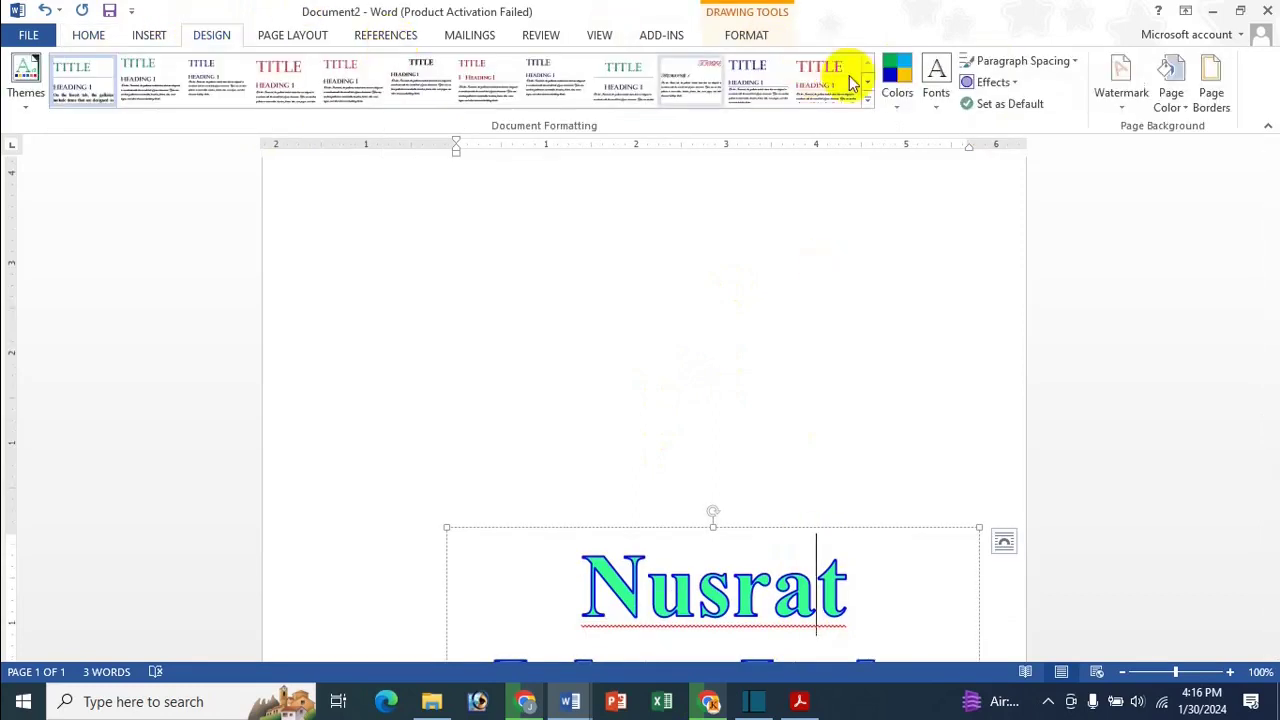
Save the selected name WordArt to the Watermarks gallery under the Icche All Edit Image category
click(1121, 80)
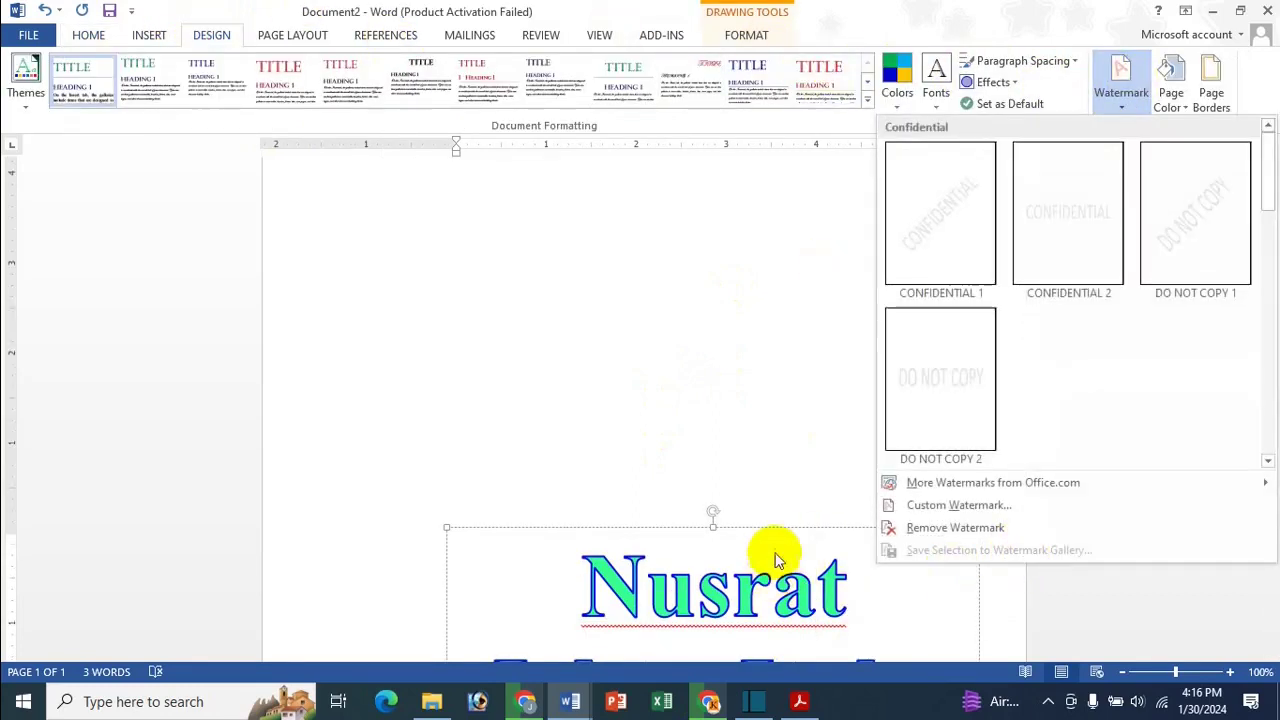
click(811, 529)
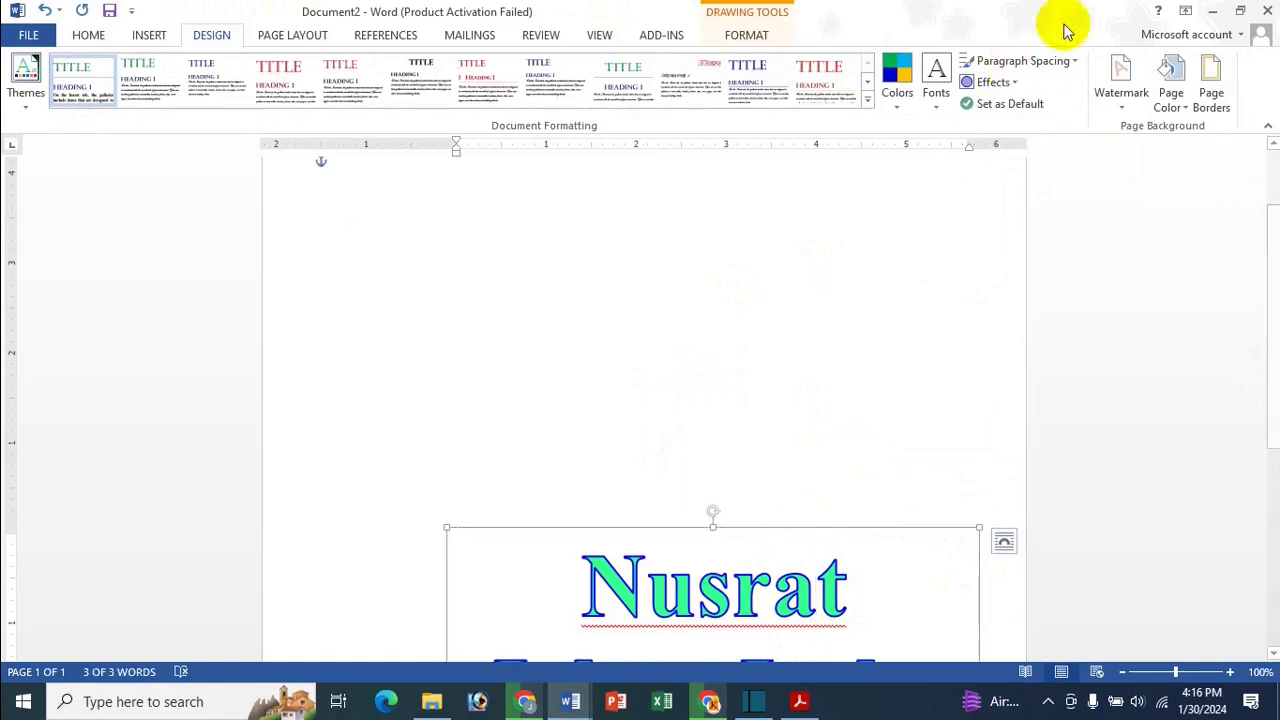
click(1125, 75)
click(968, 551)
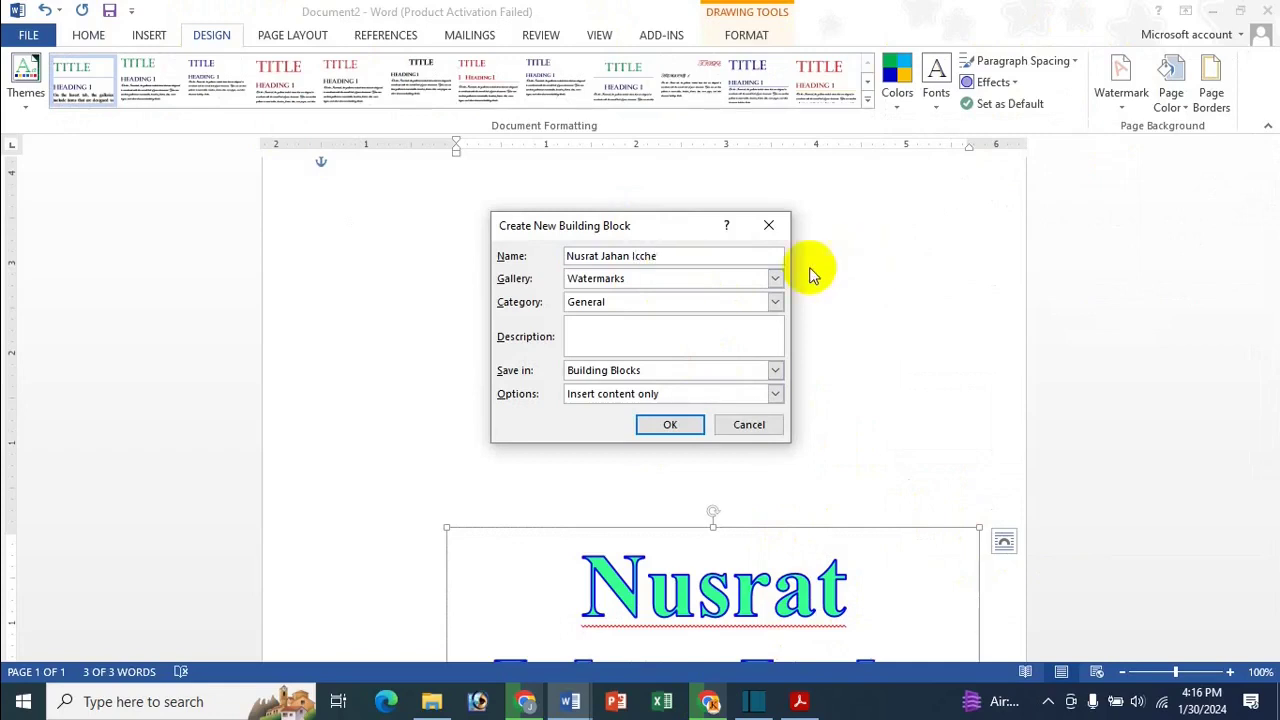
click(738, 283)
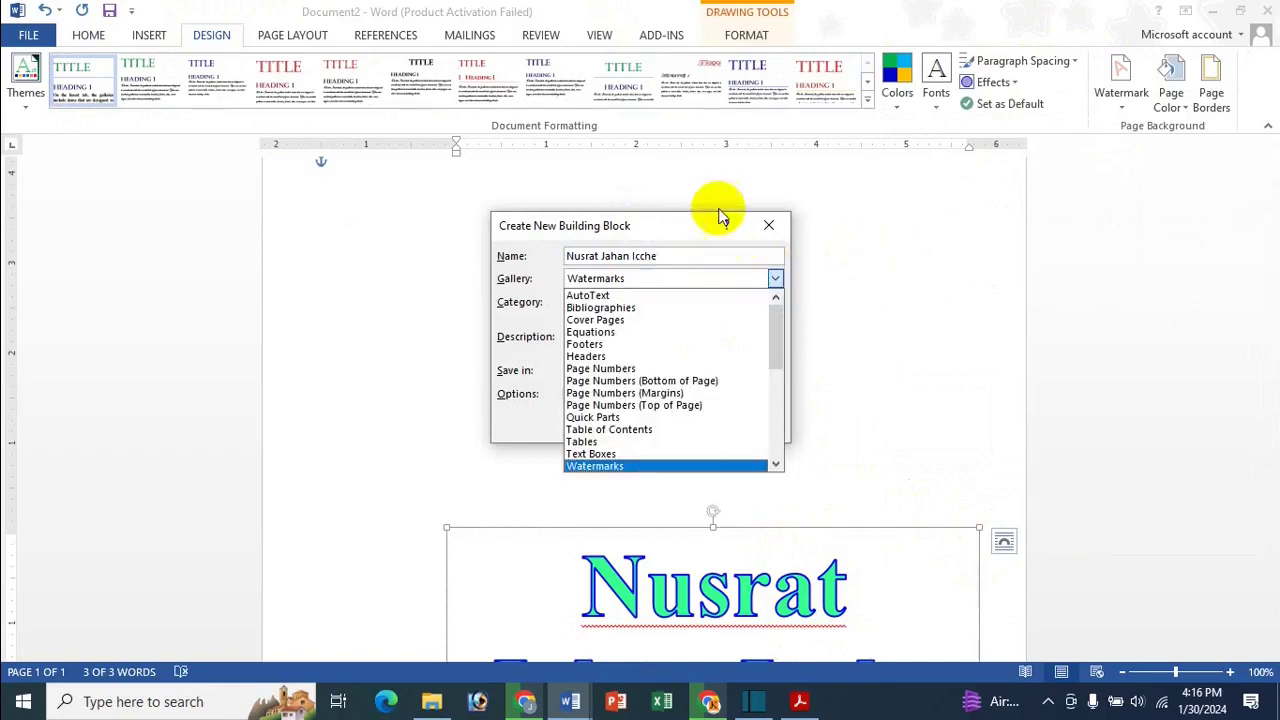
click(688, 232)
click(645, 307)
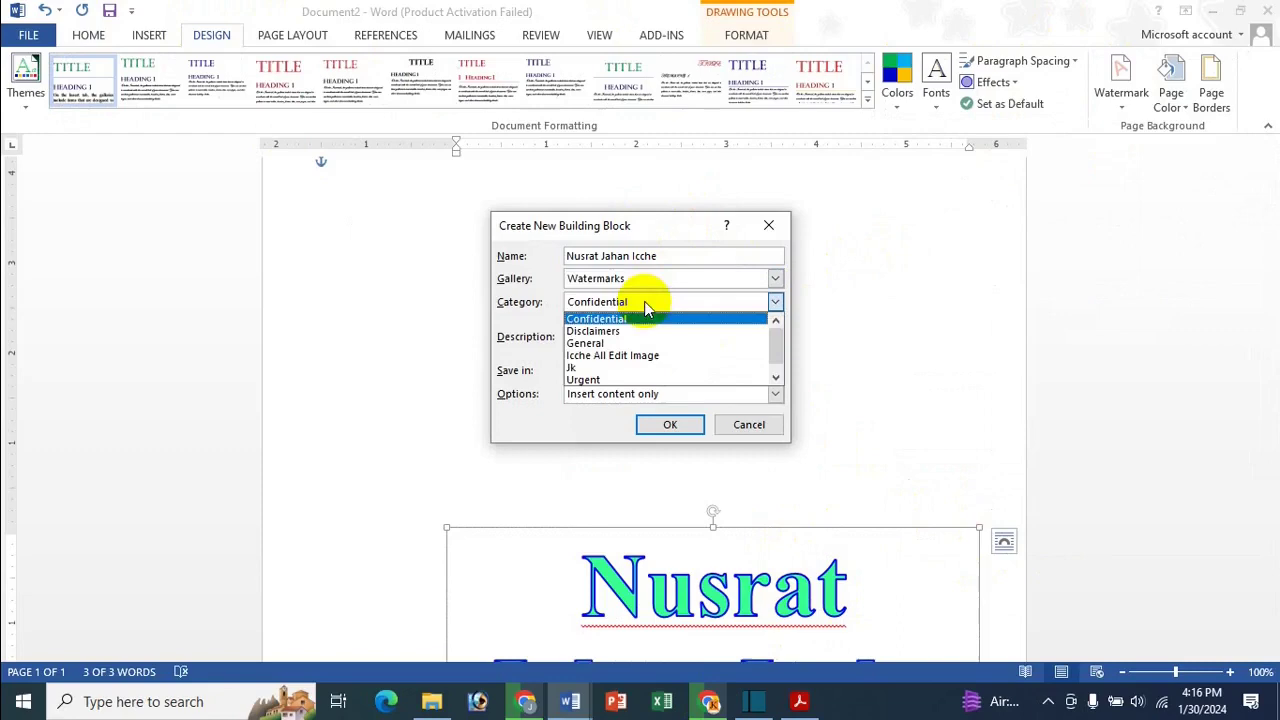
click(623, 356)
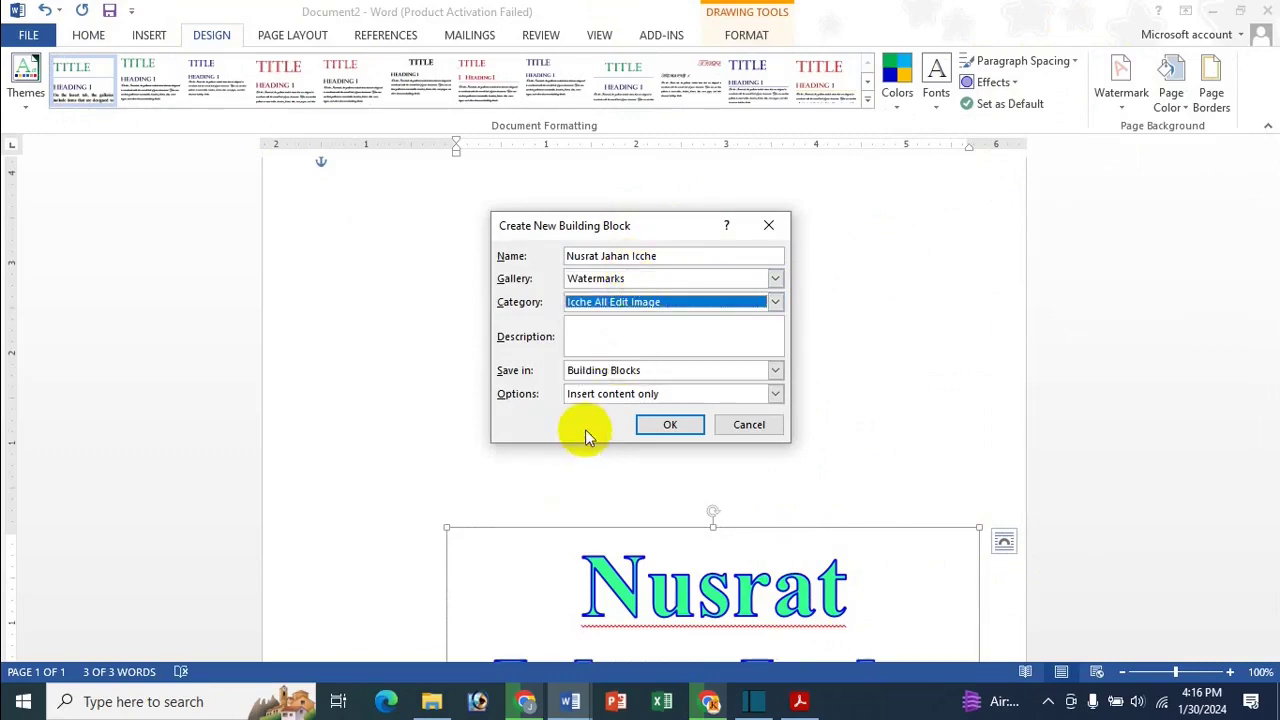
click(670, 424)
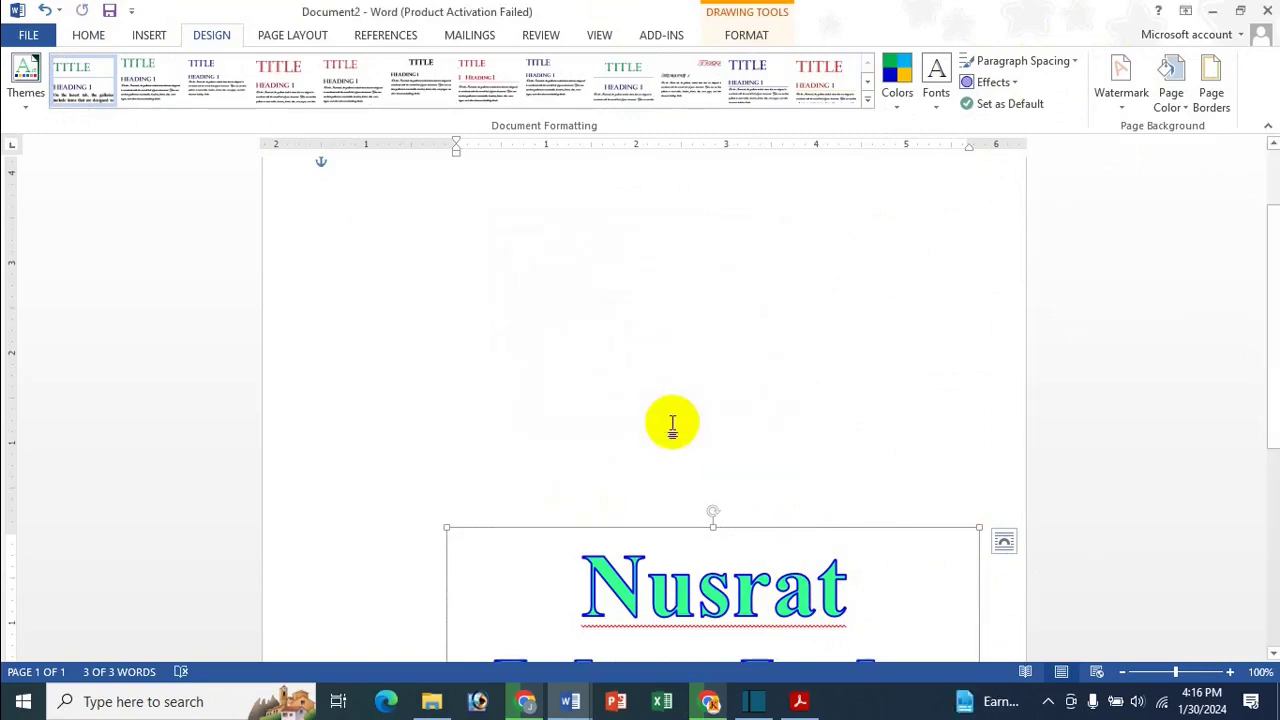
scroll(672, 425, down, 5)
scroll(660, 430, up, 6)
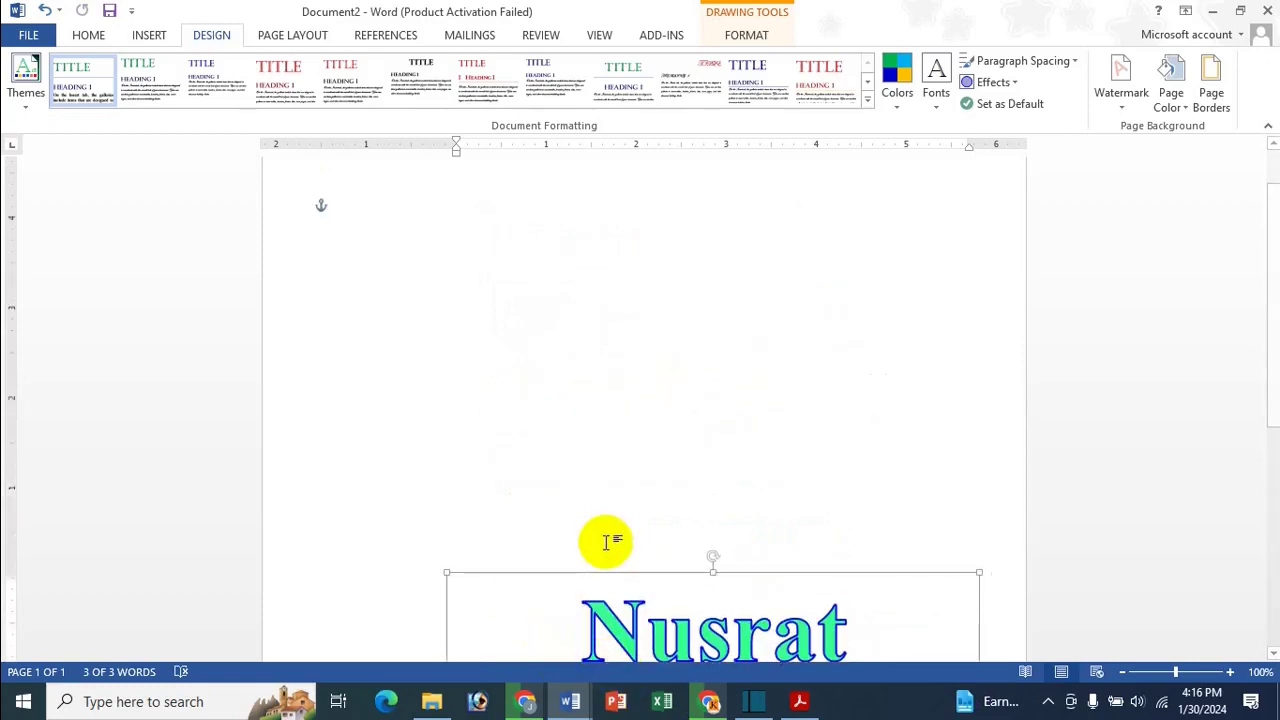
mouse_move(570, 701)
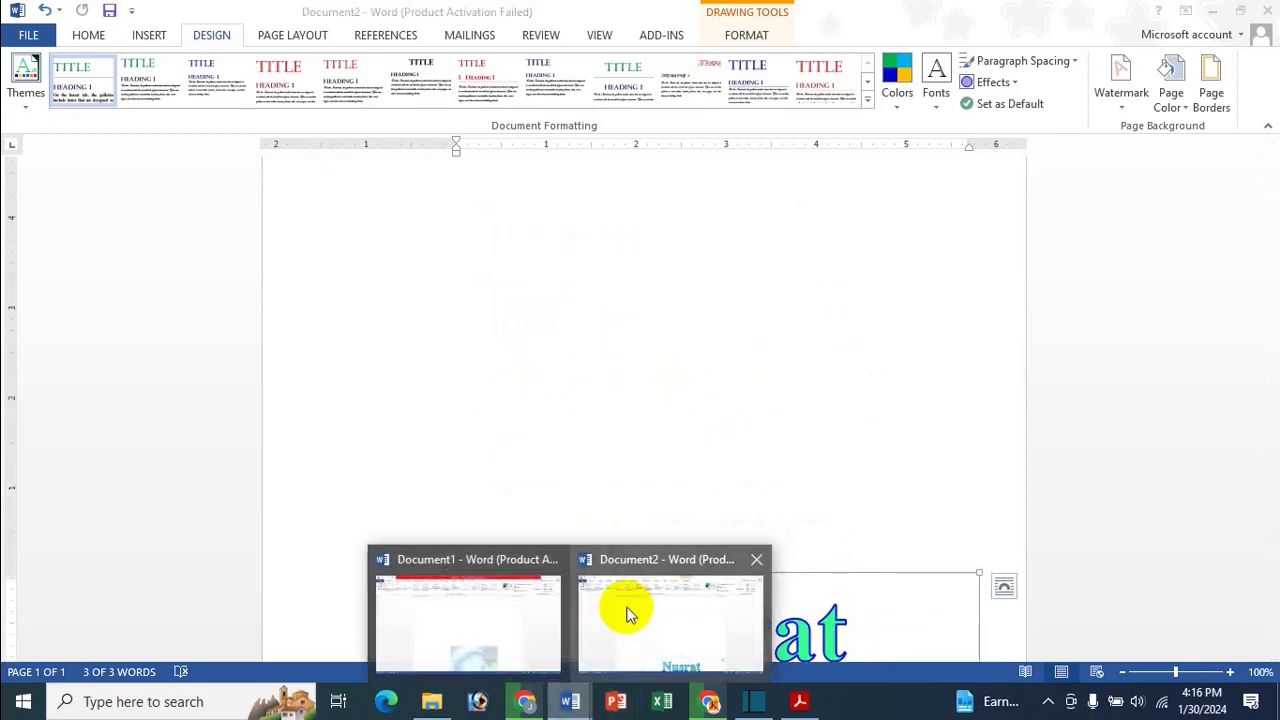
click(512, 617)
click(737, 540)
key(Delete)
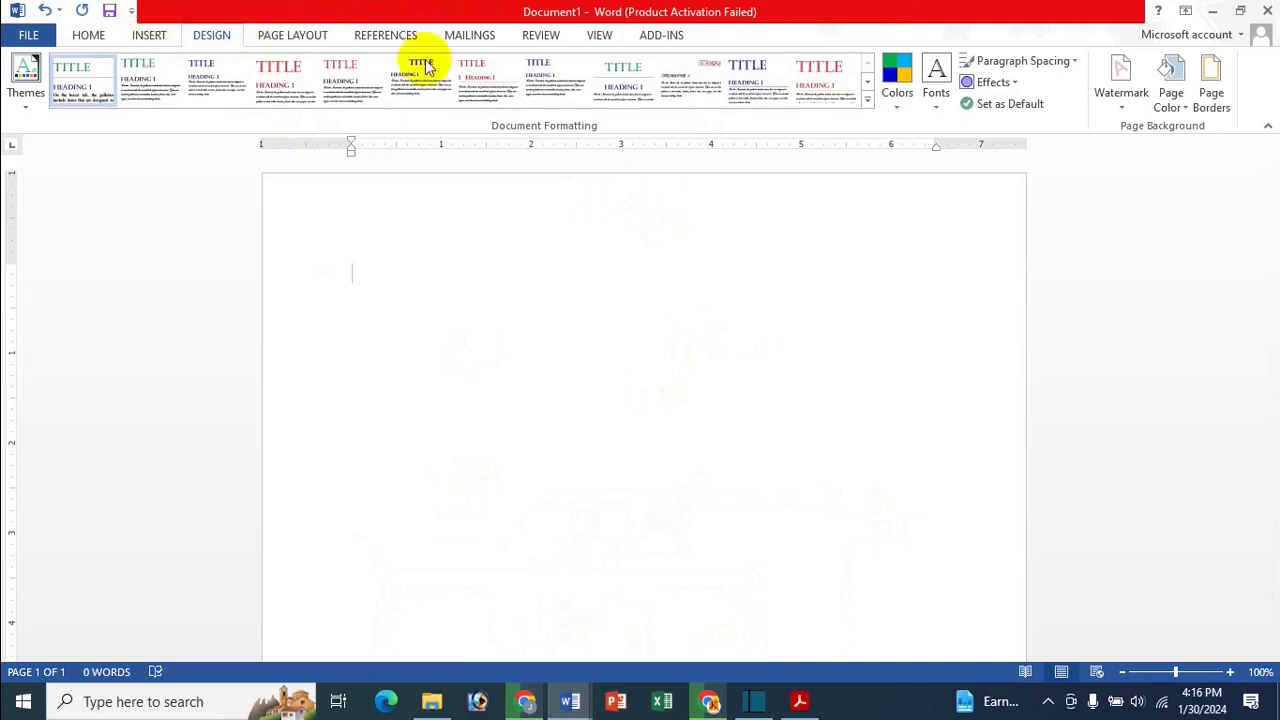
click(1121, 70)
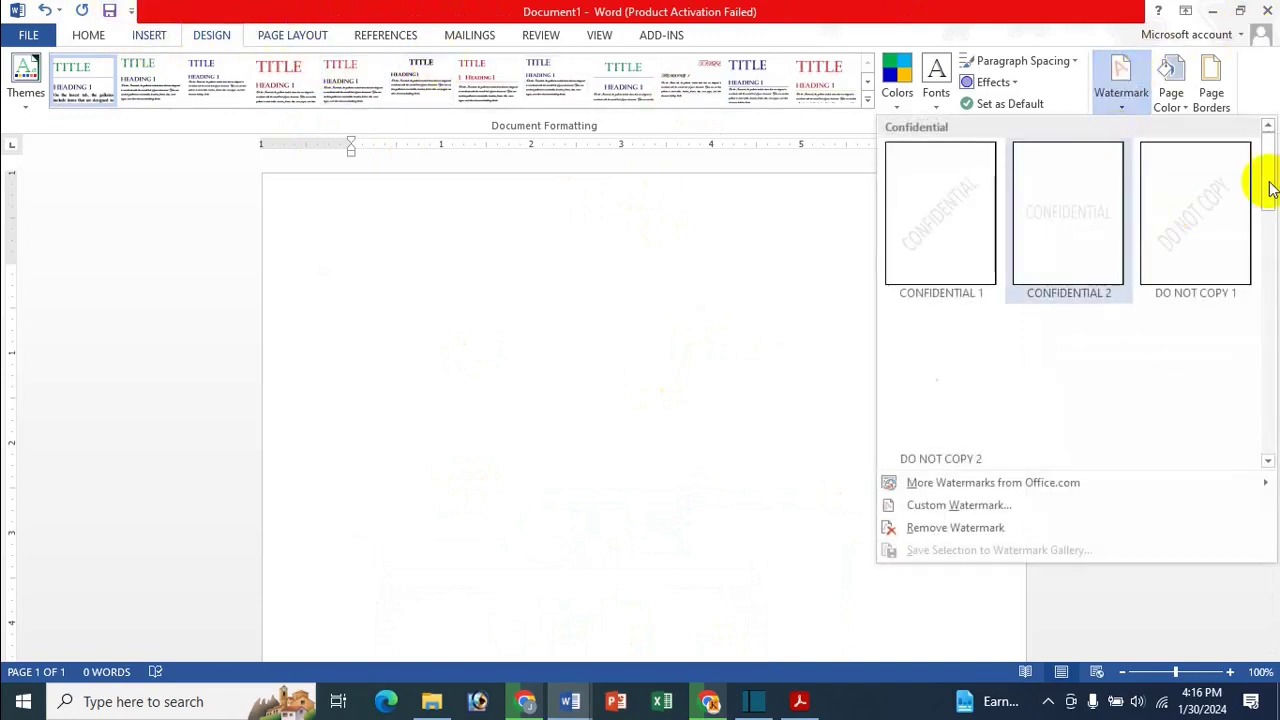
drag(1266, 180, 1268, 328)
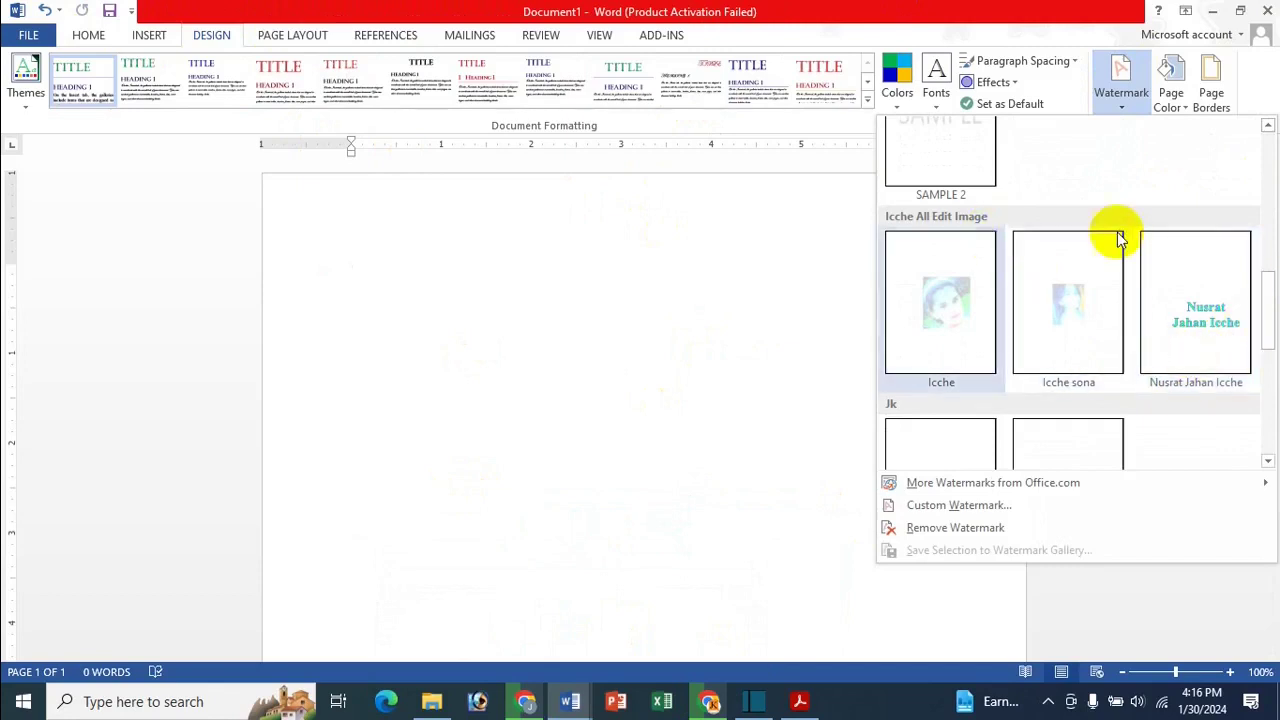
click(1210, 320)
scroll(817, 317, down, 3)
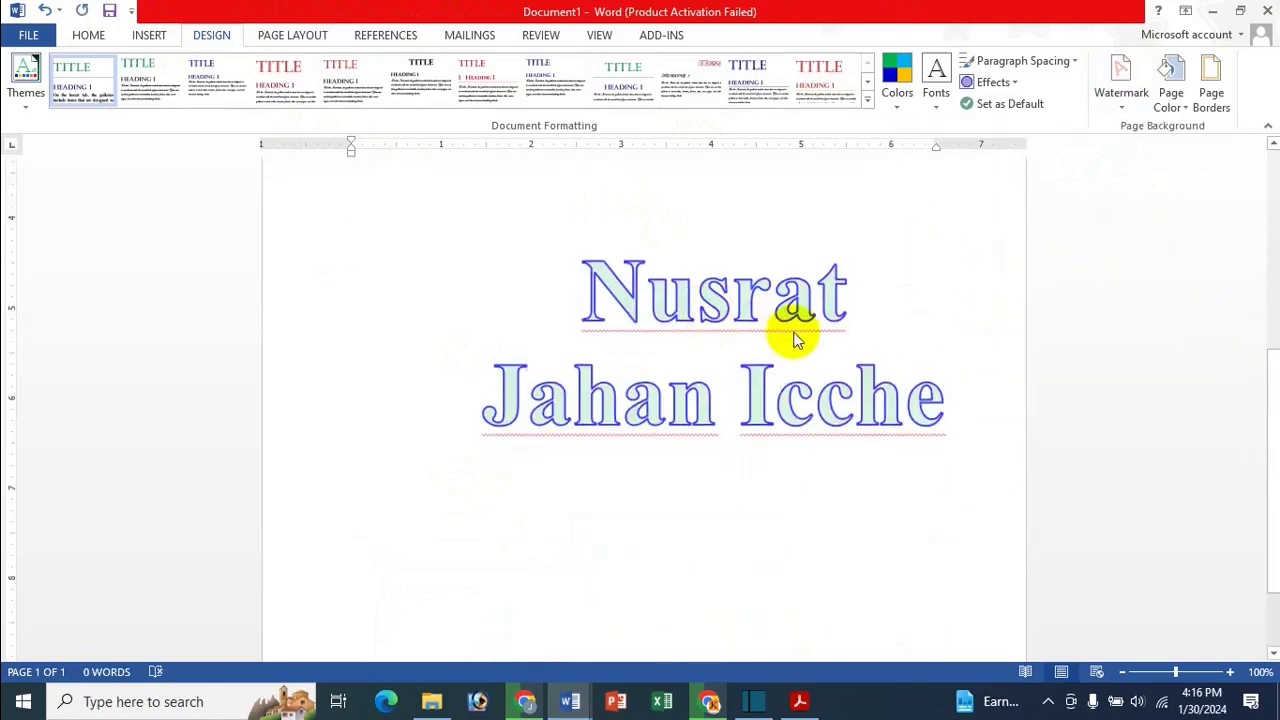
scroll(795, 338, up, 1)
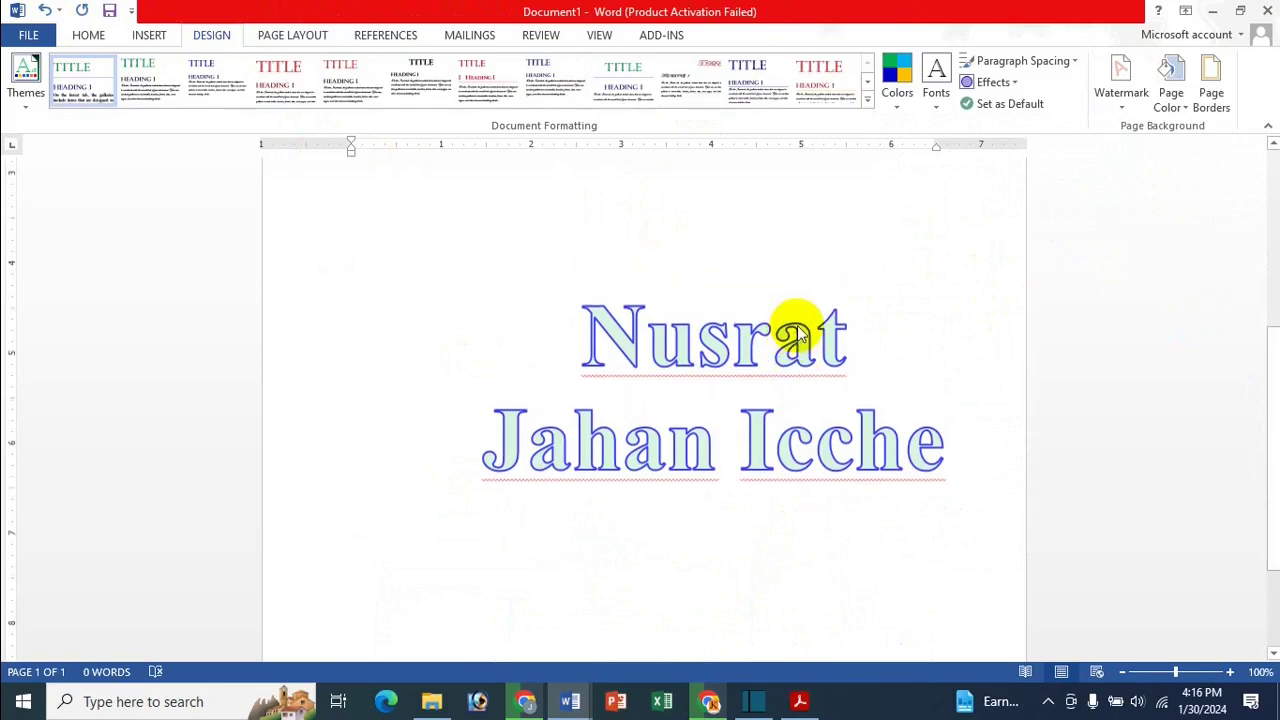
scroll(672, 343, up, 5)
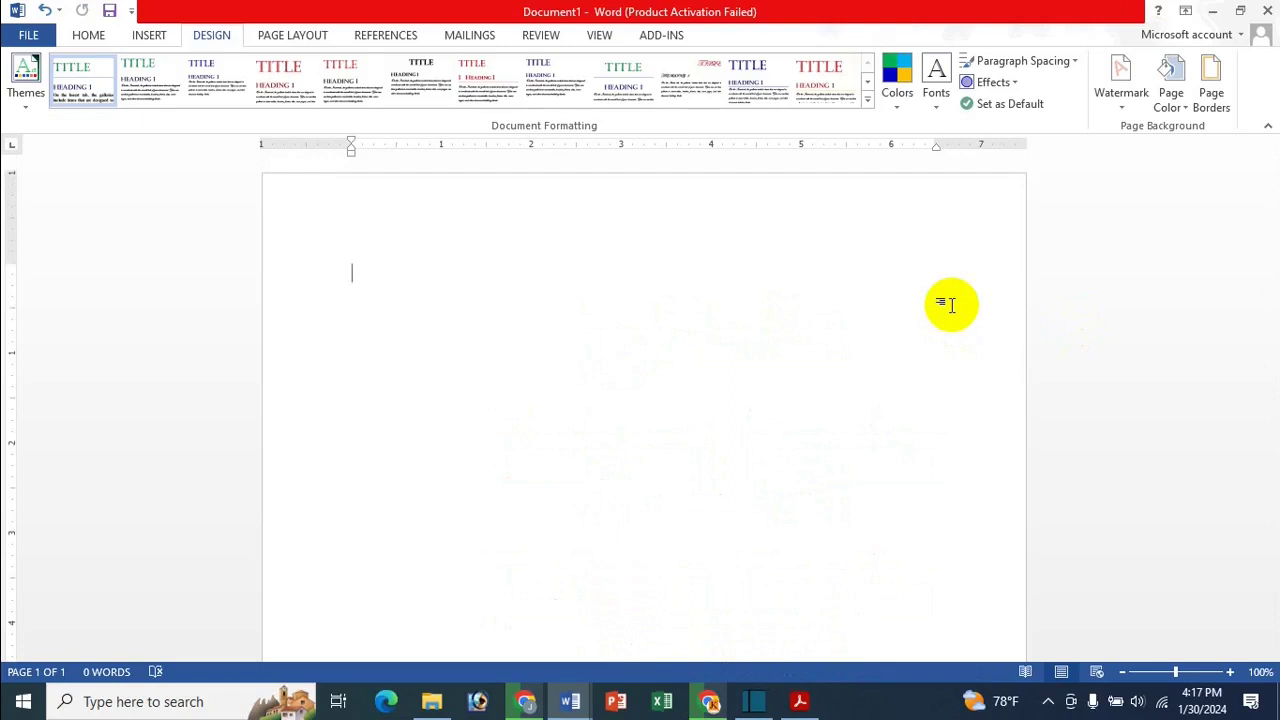
In new Document3, add blank pages to make three and view them side by side
key(ctrl+n)
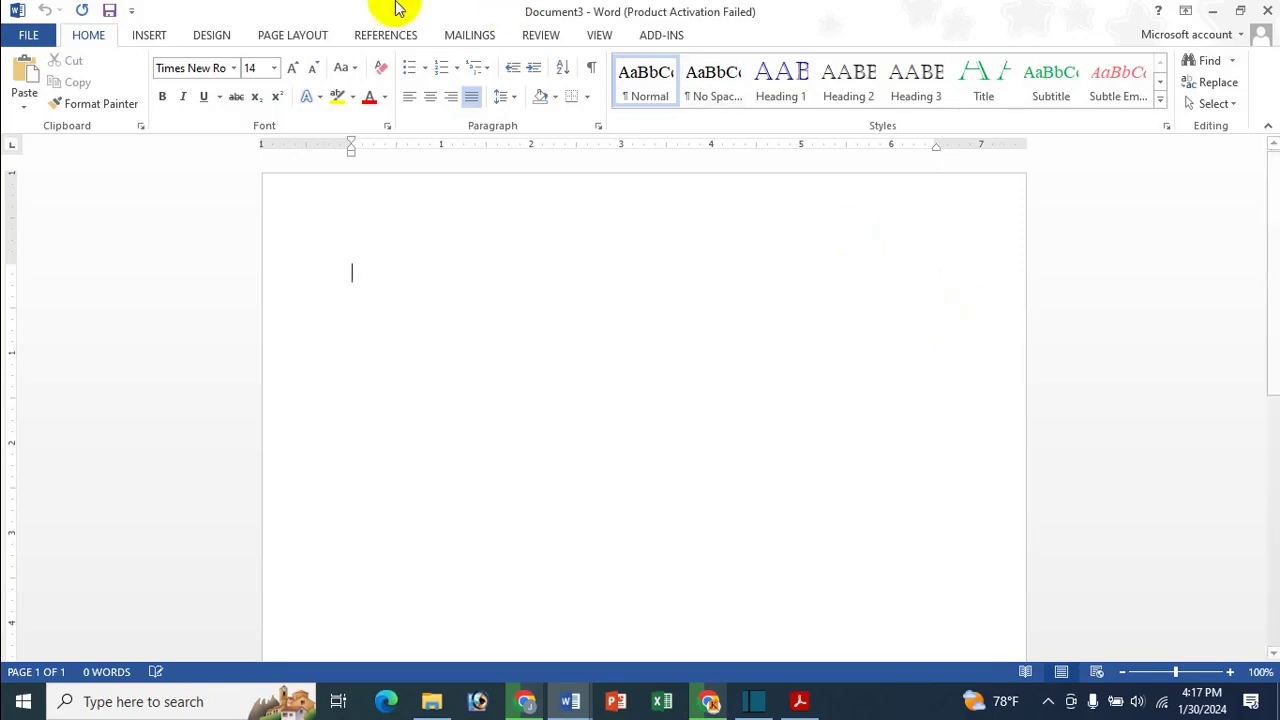
click(148, 36)
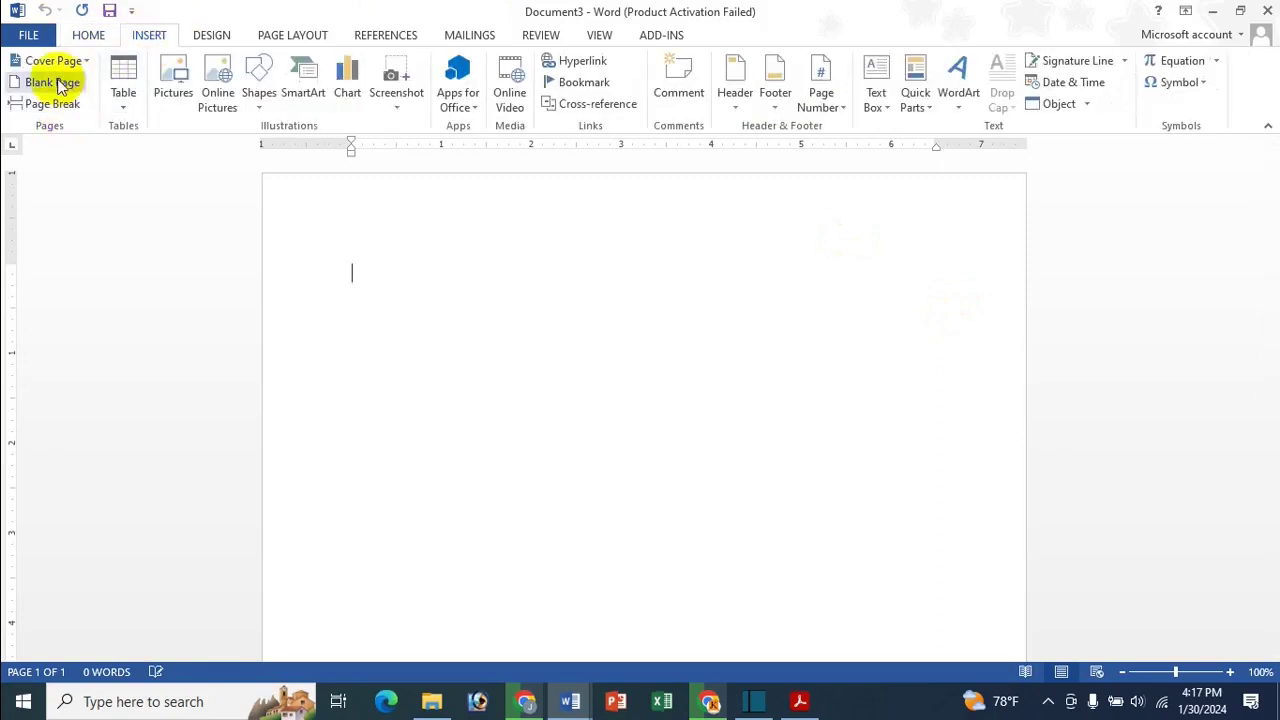
click(55, 83)
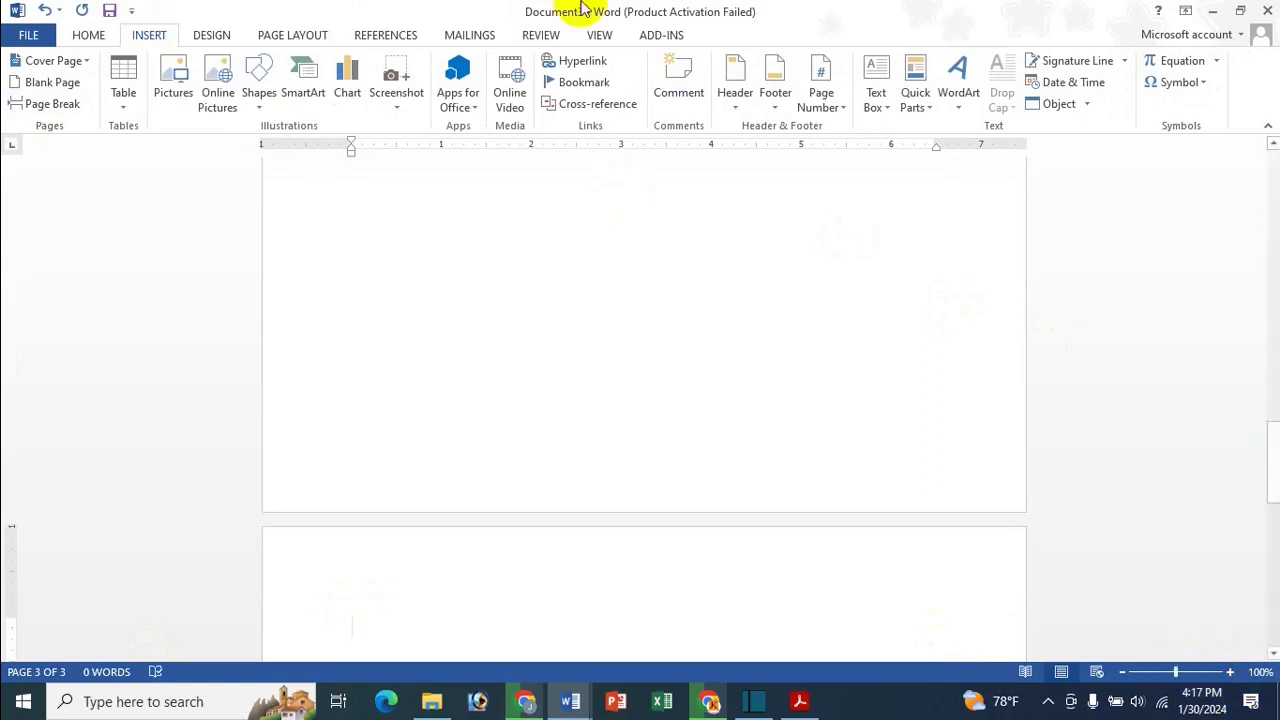
click(598, 38)
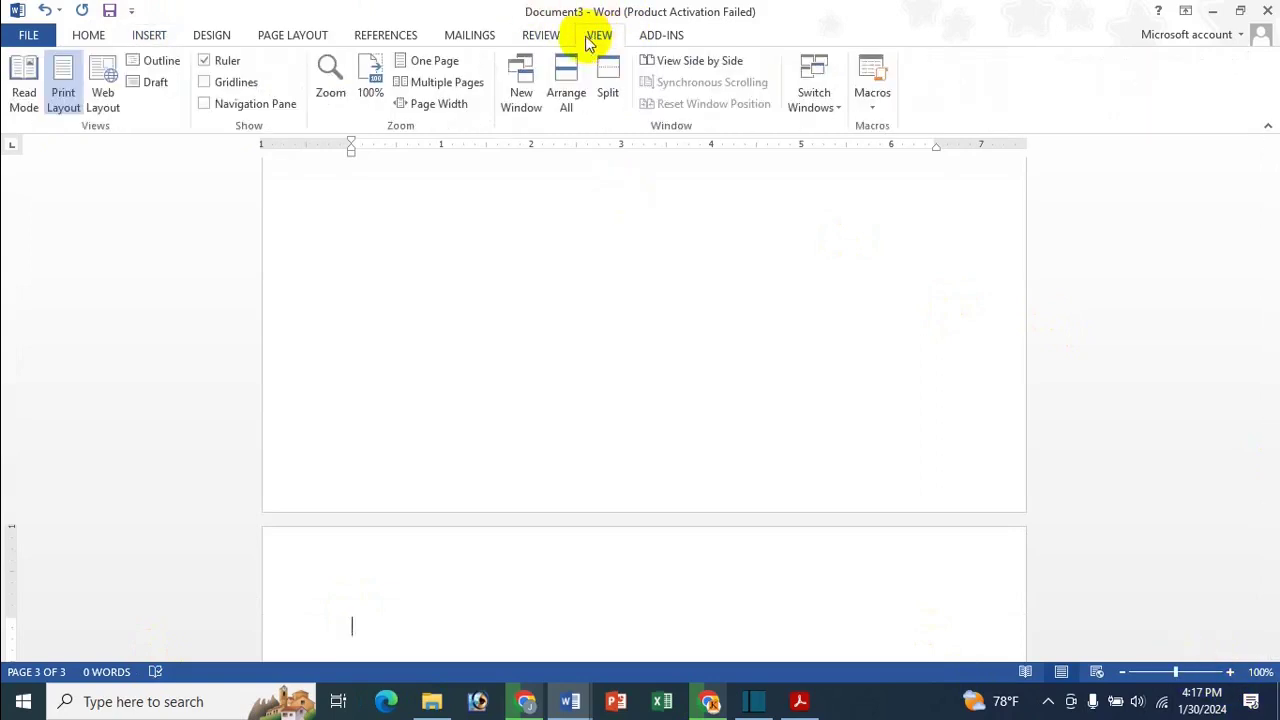
click(405, 82)
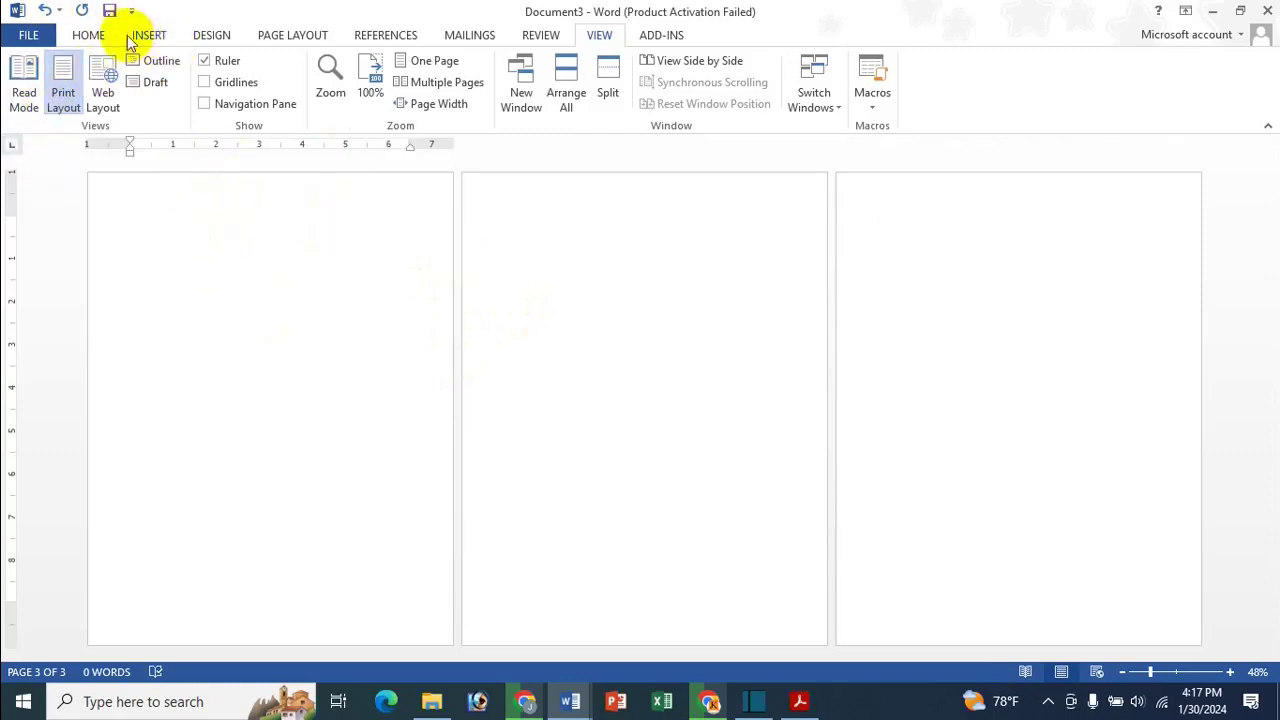
click(203, 35)
Apply the custom name watermark from the gallery to the pages
click(1117, 88)
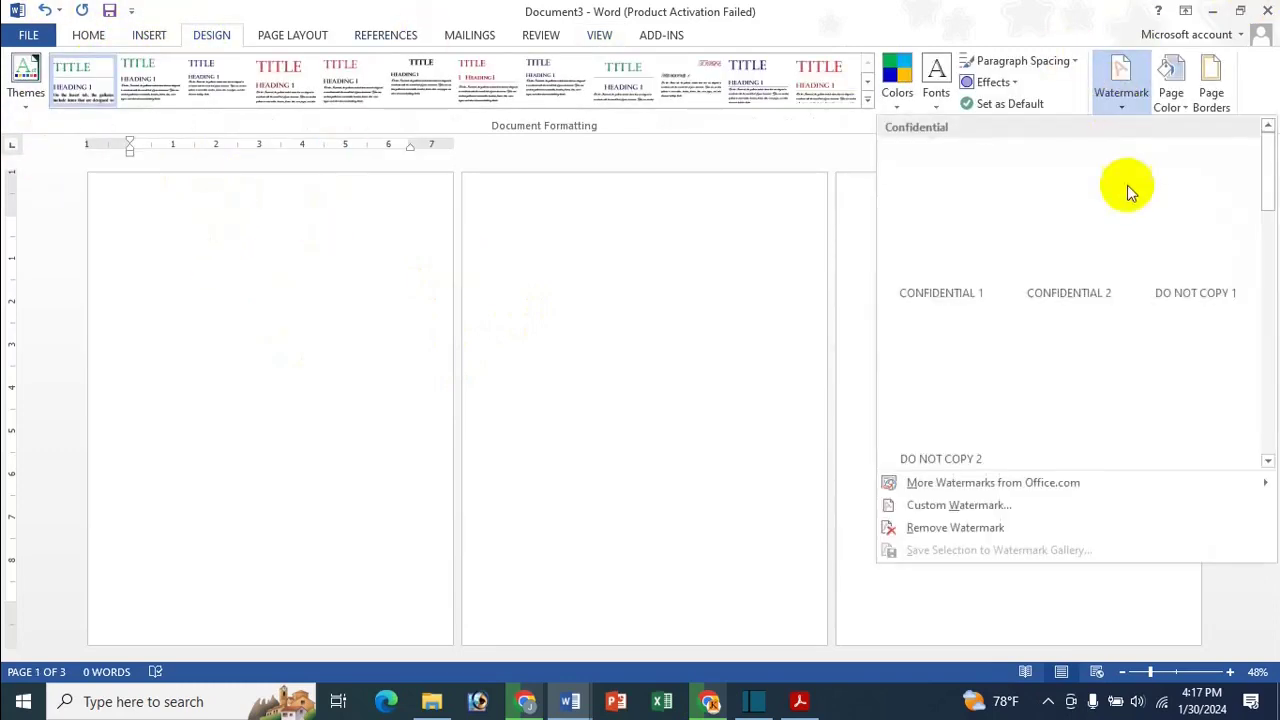
scroll(1120, 230, down, 5)
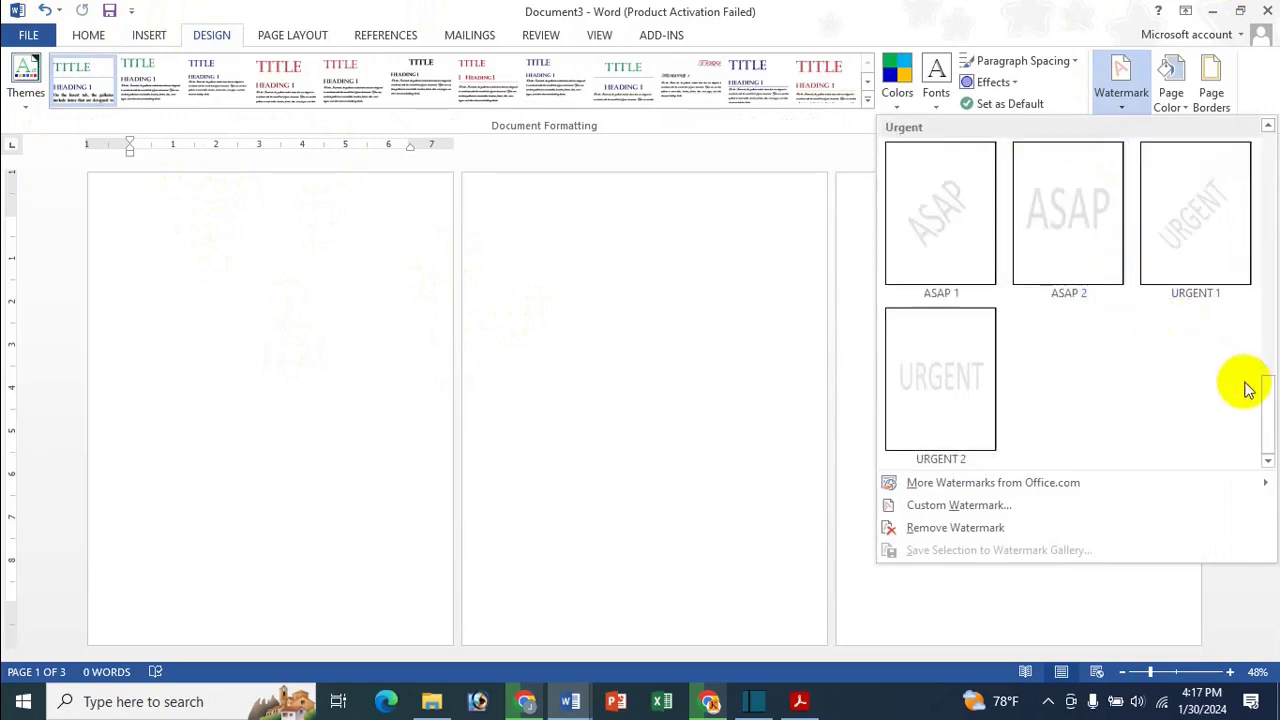
drag(1266, 400, 1254, 310)
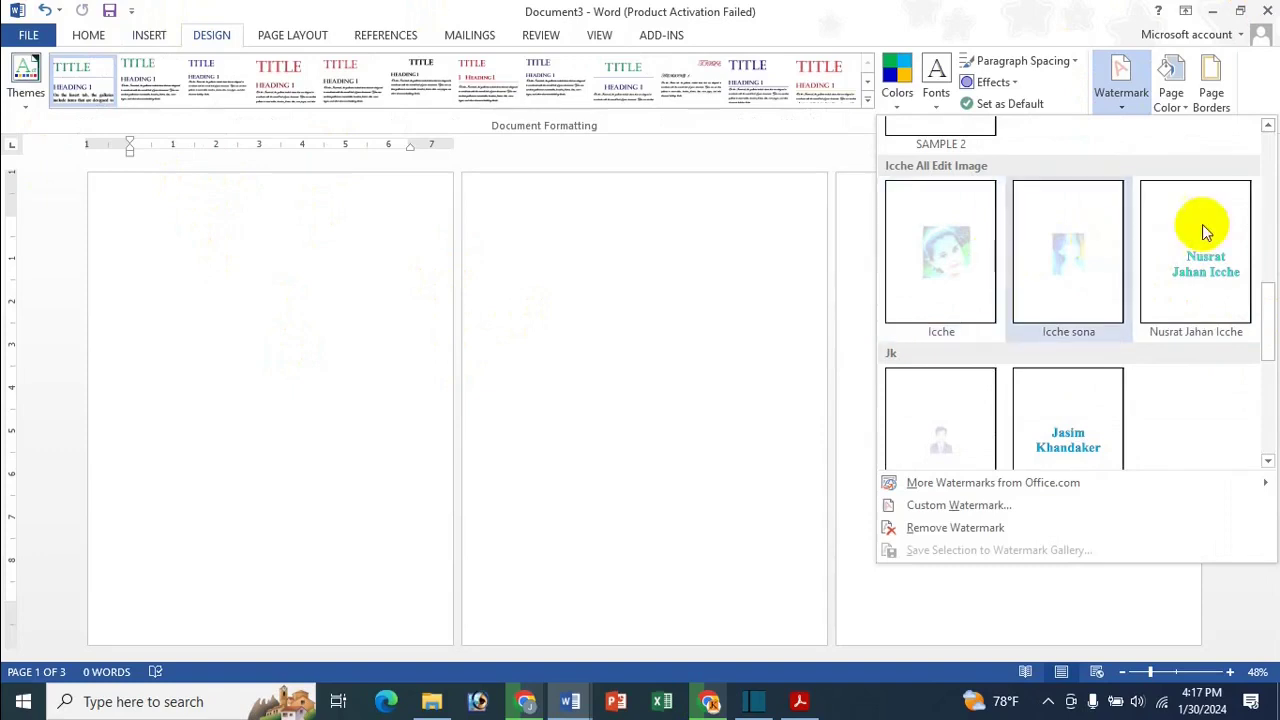
scroll(1097, 265, up, 5)
scroll(1108, 305, down, 5)
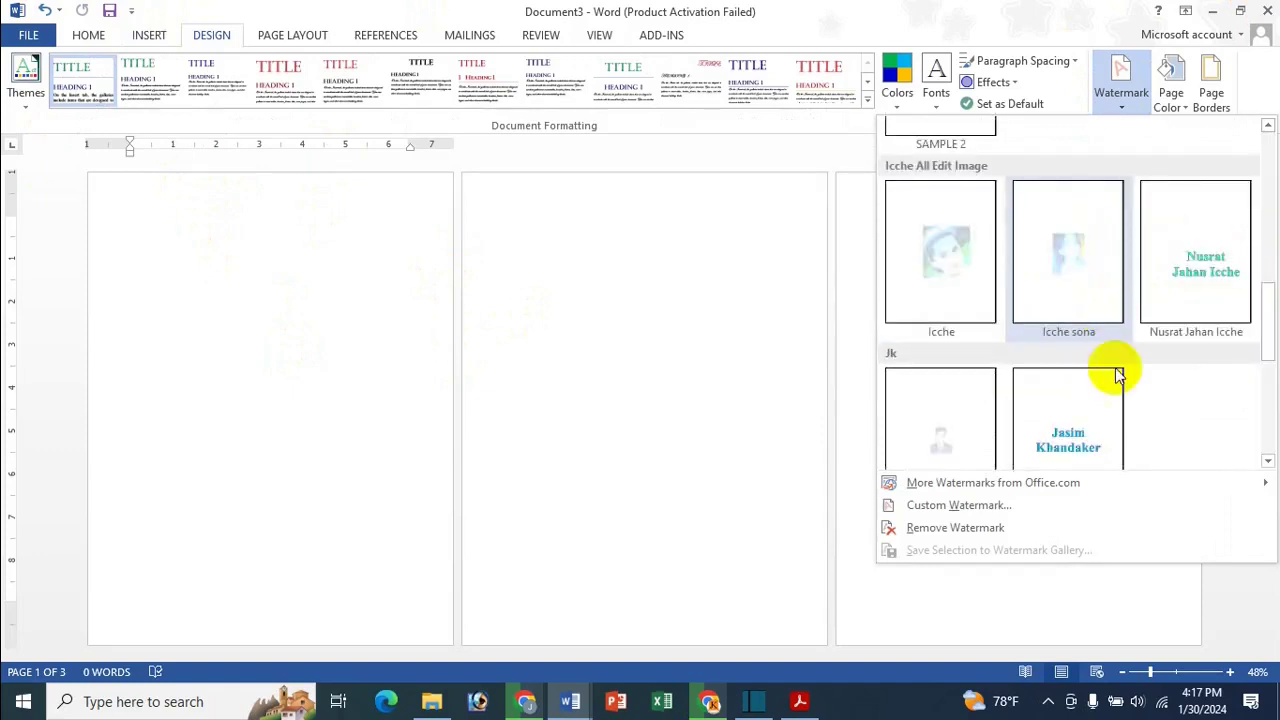
click(1224, 289)
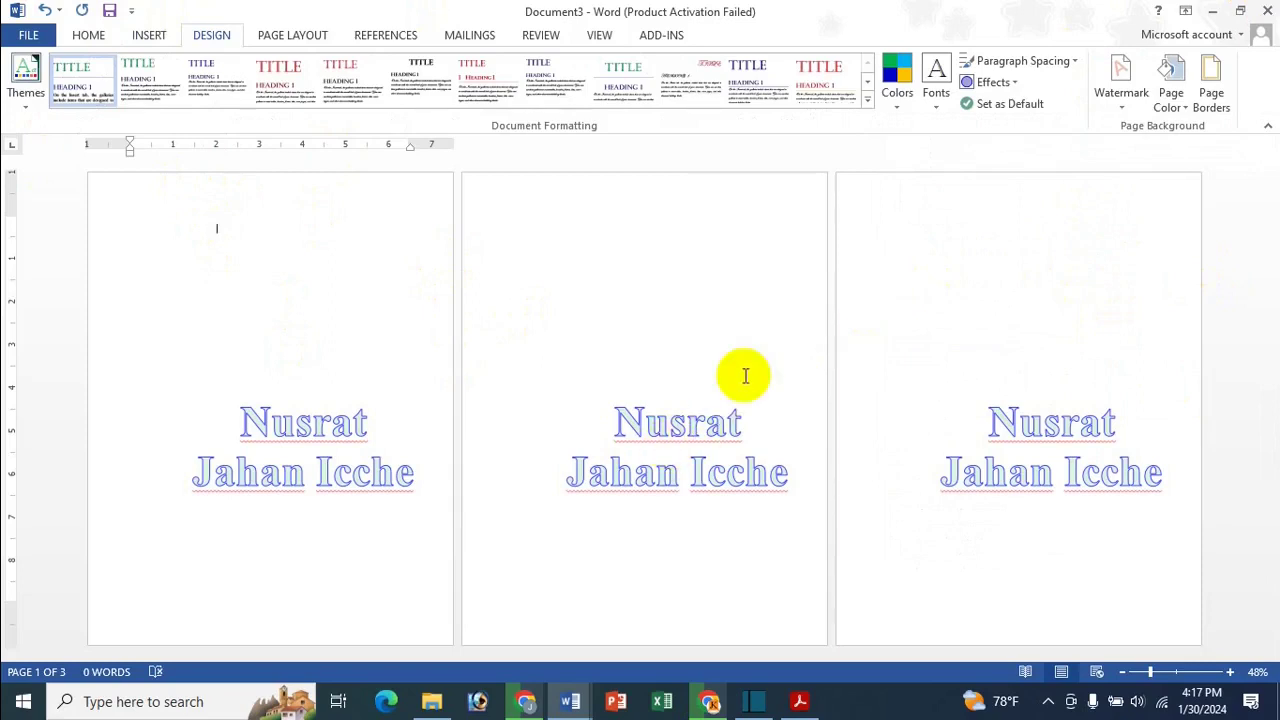
Replace it with the DO NOT COPY 1 watermark and put the cursor atop page 2
click(1121, 90)
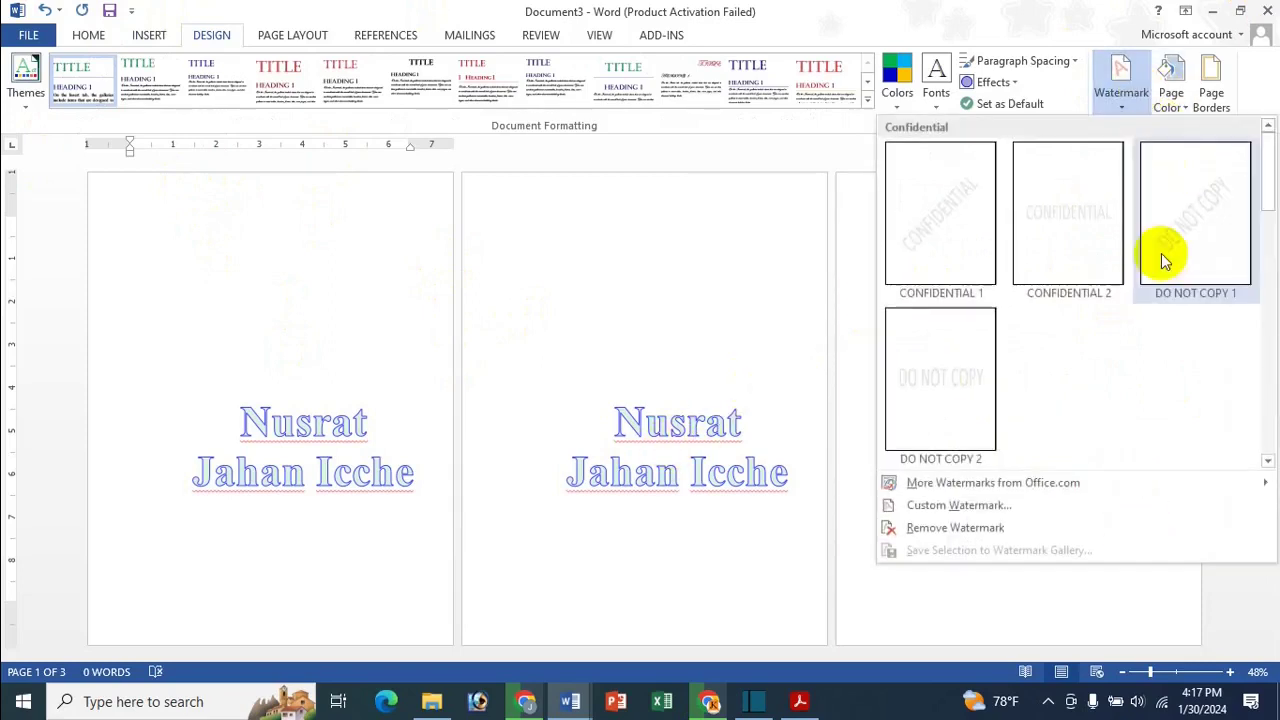
click(1217, 197)
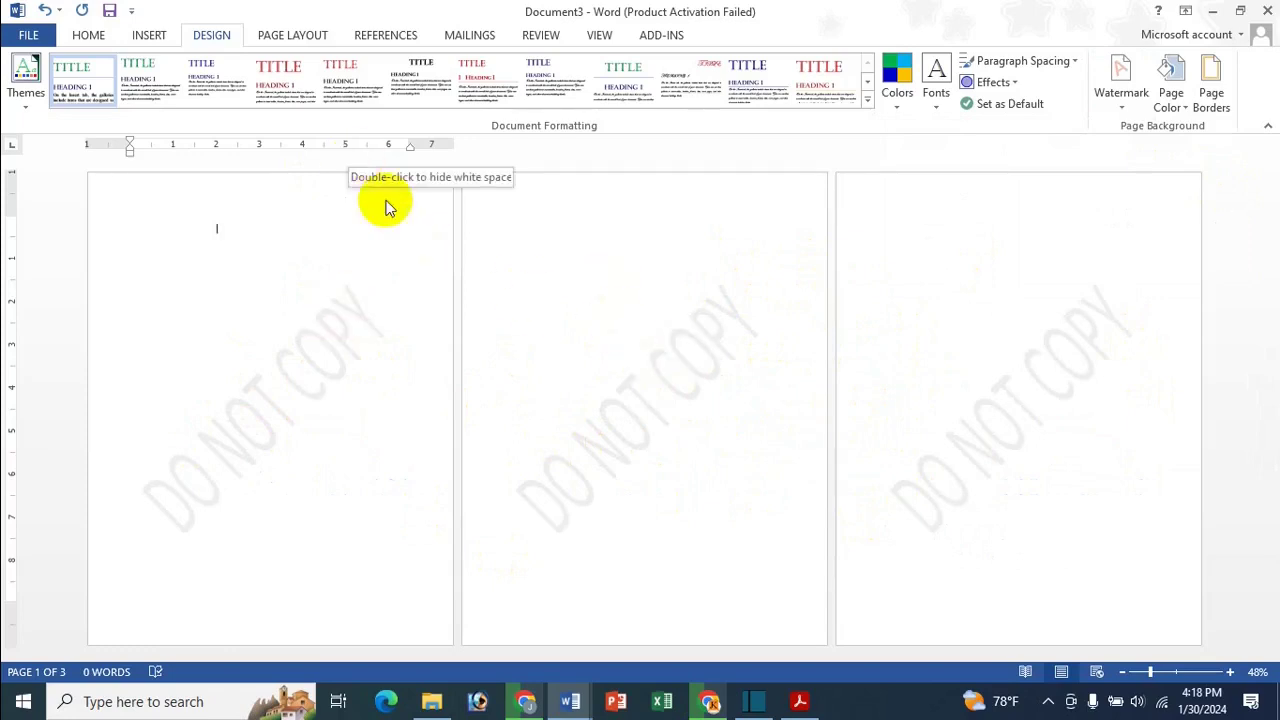
click(544, 227)
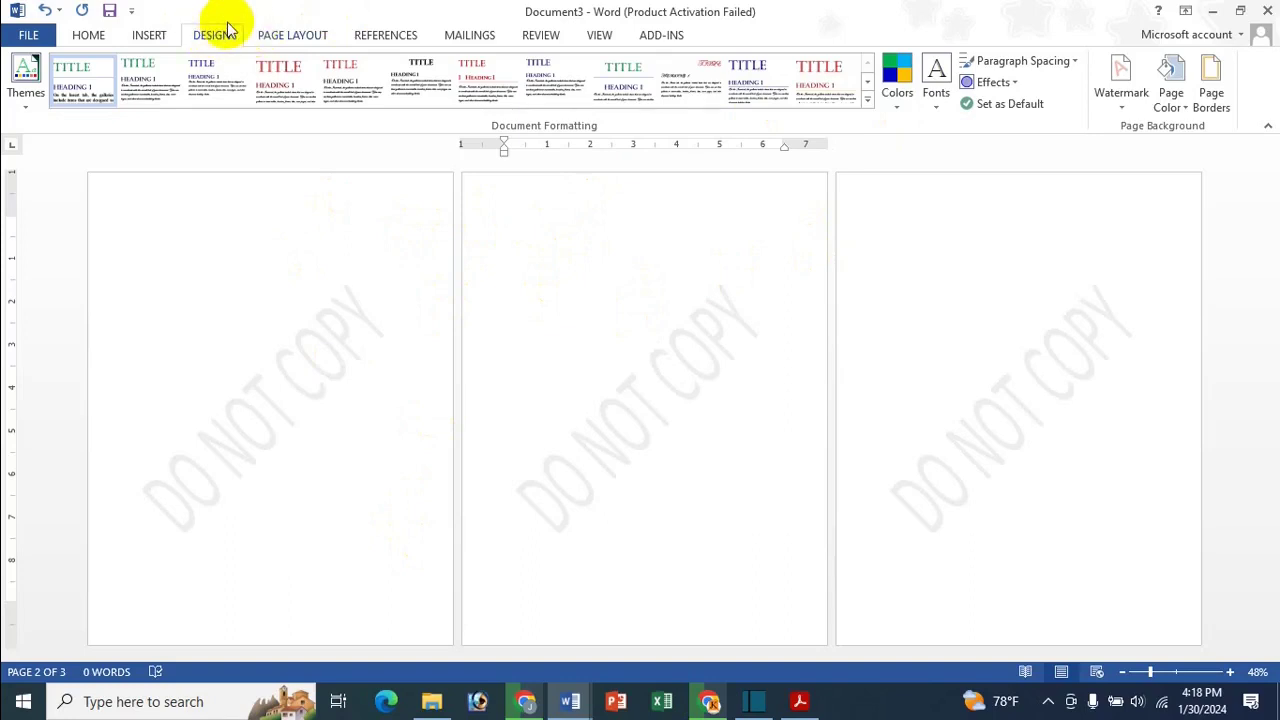
Insert Next Page section breaks at the top of pages 2 and 3
click(305, 36)
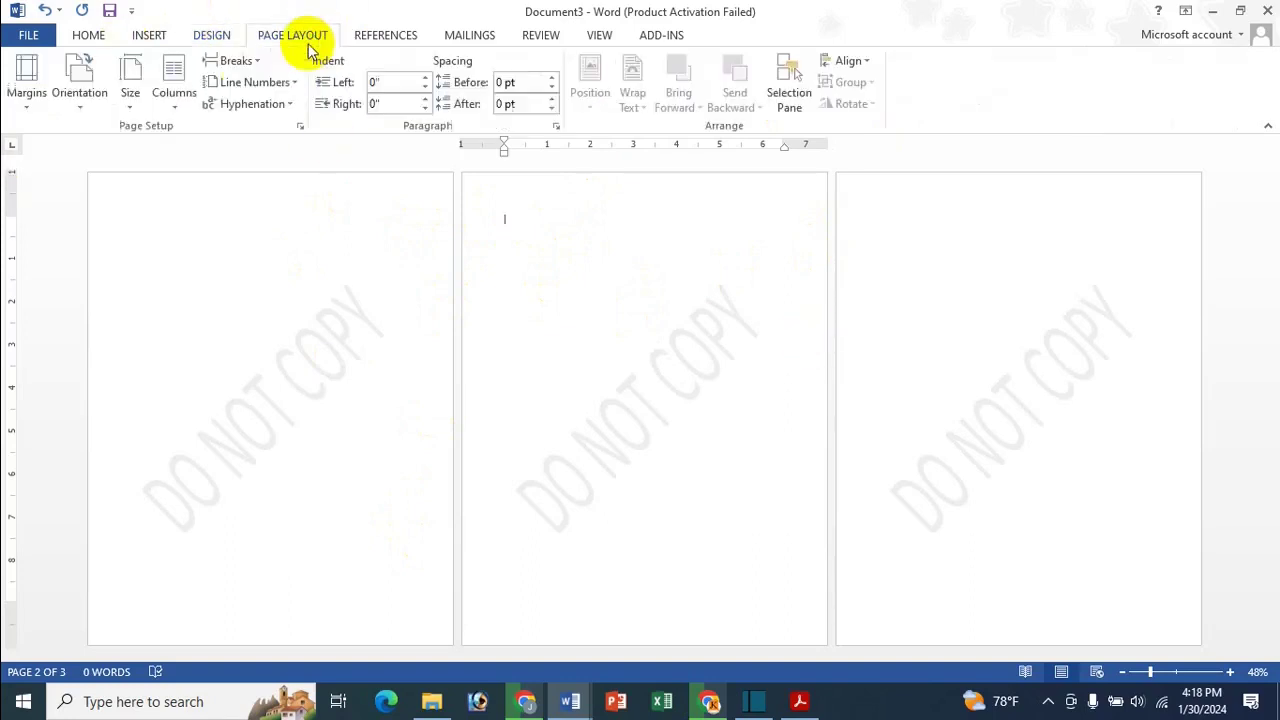
click(232, 60)
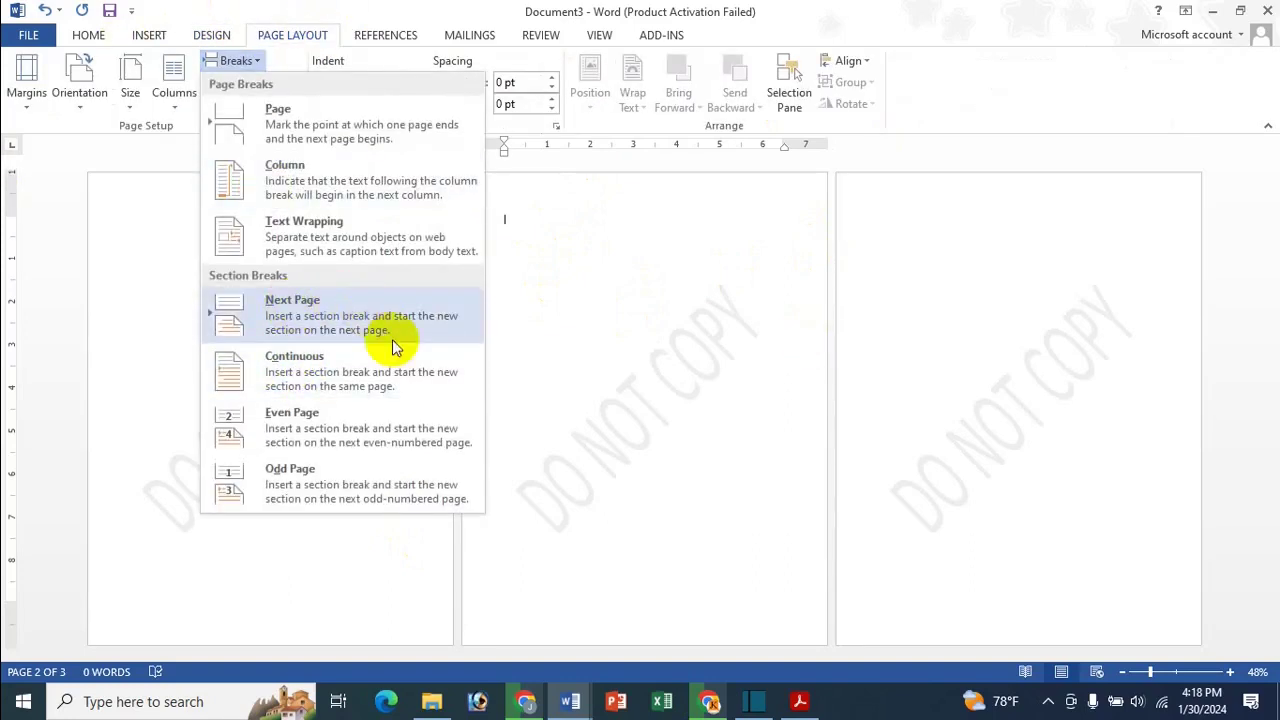
click(346, 304)
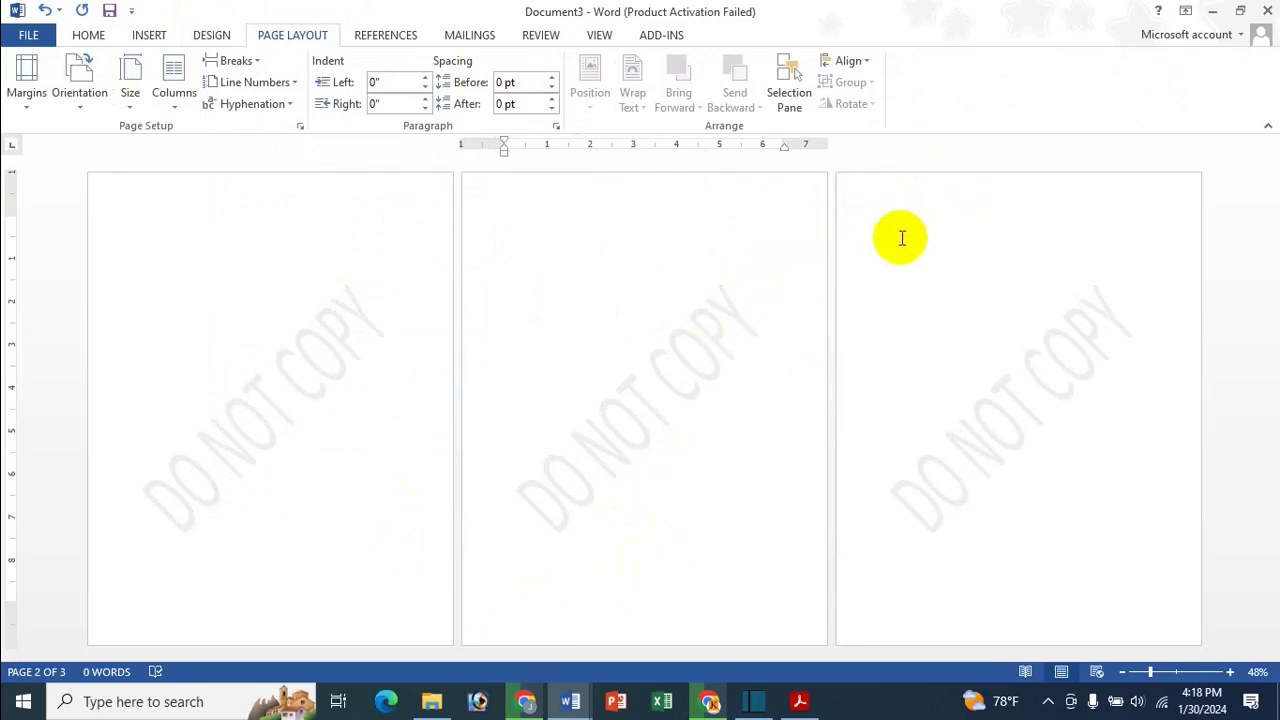
click(872, 215)
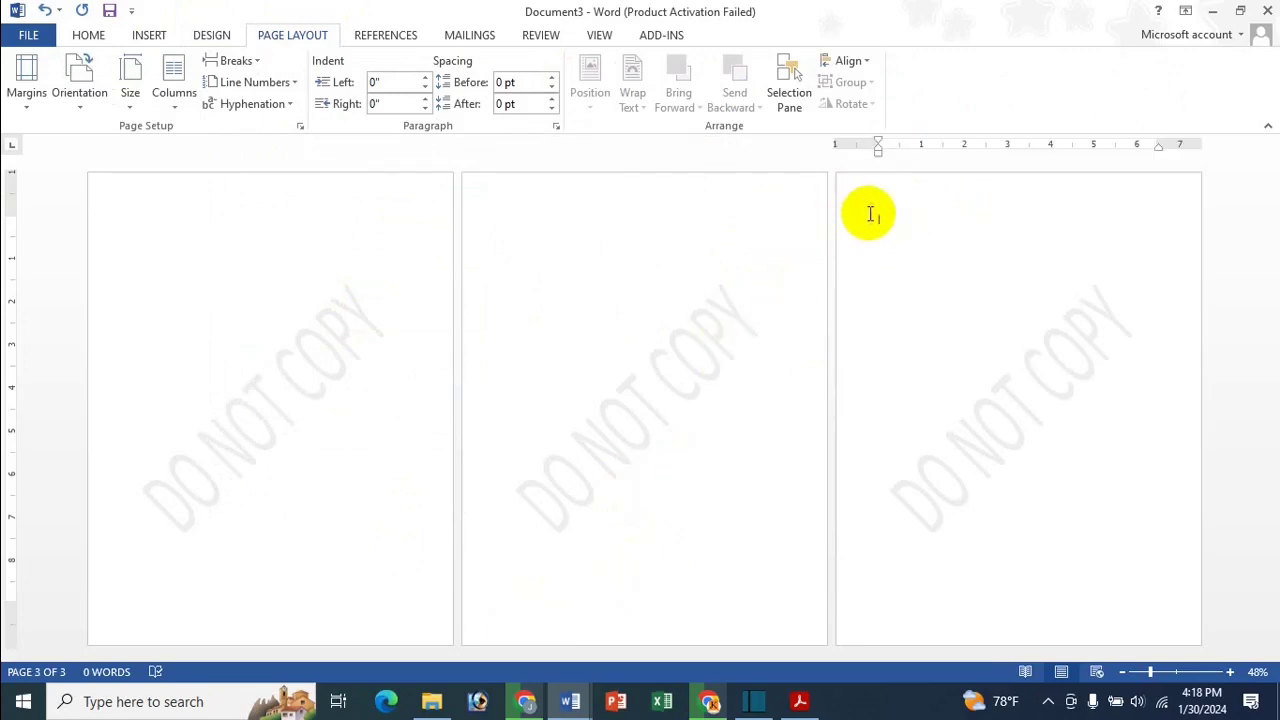
click(237, 61)
click(287, 314)
Open the header, select page 1's DO NOT COPY WordArt, and browse WordArt styles without applying one
double_click(314, 195)
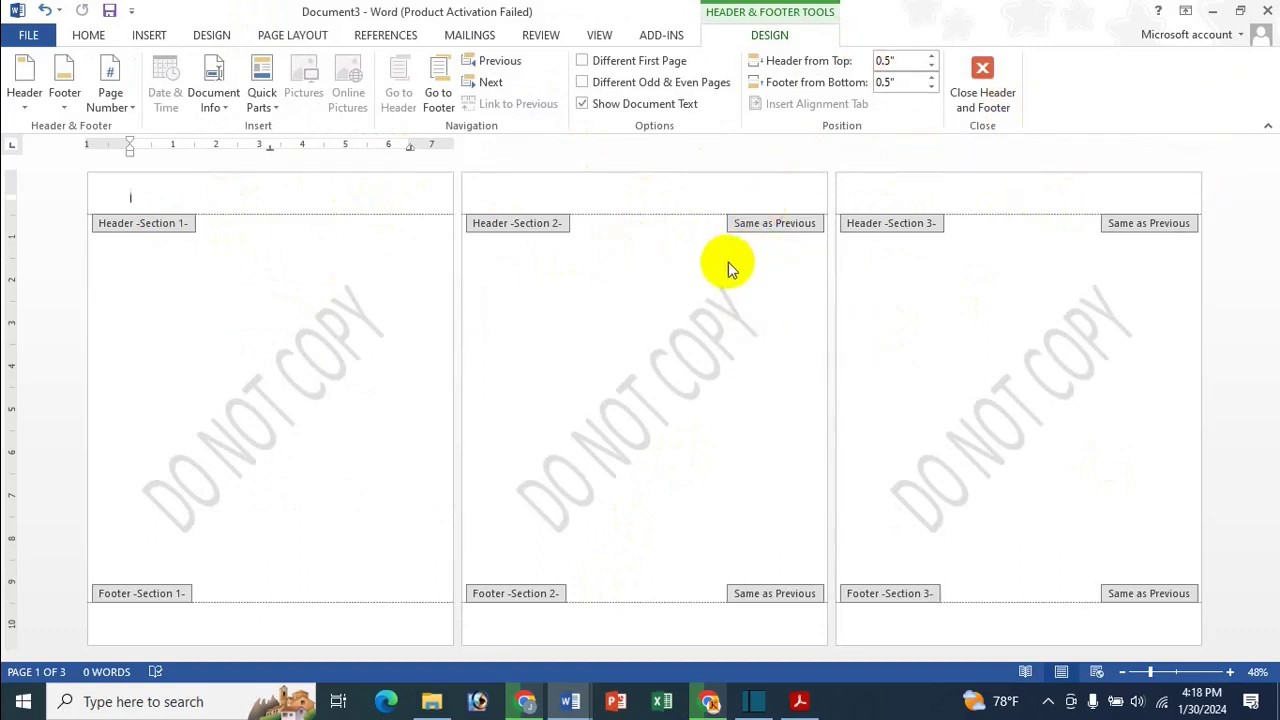
click(316, 340)
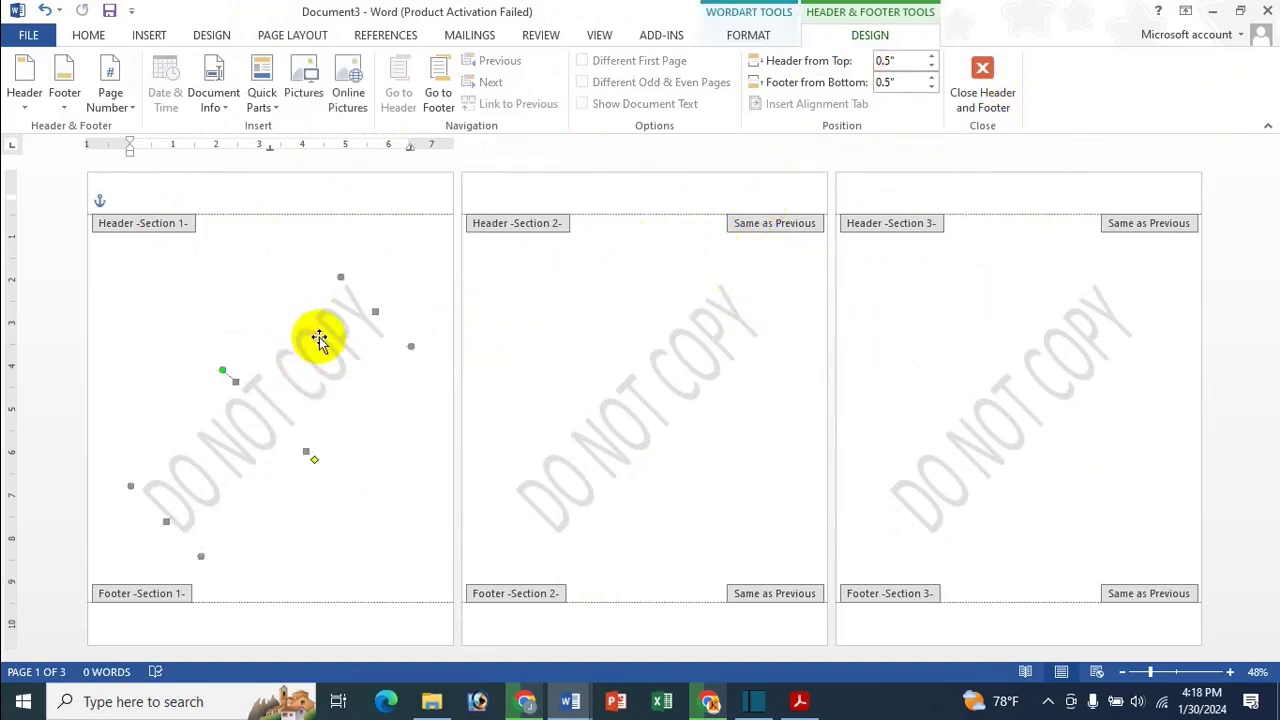
click(762, 35)
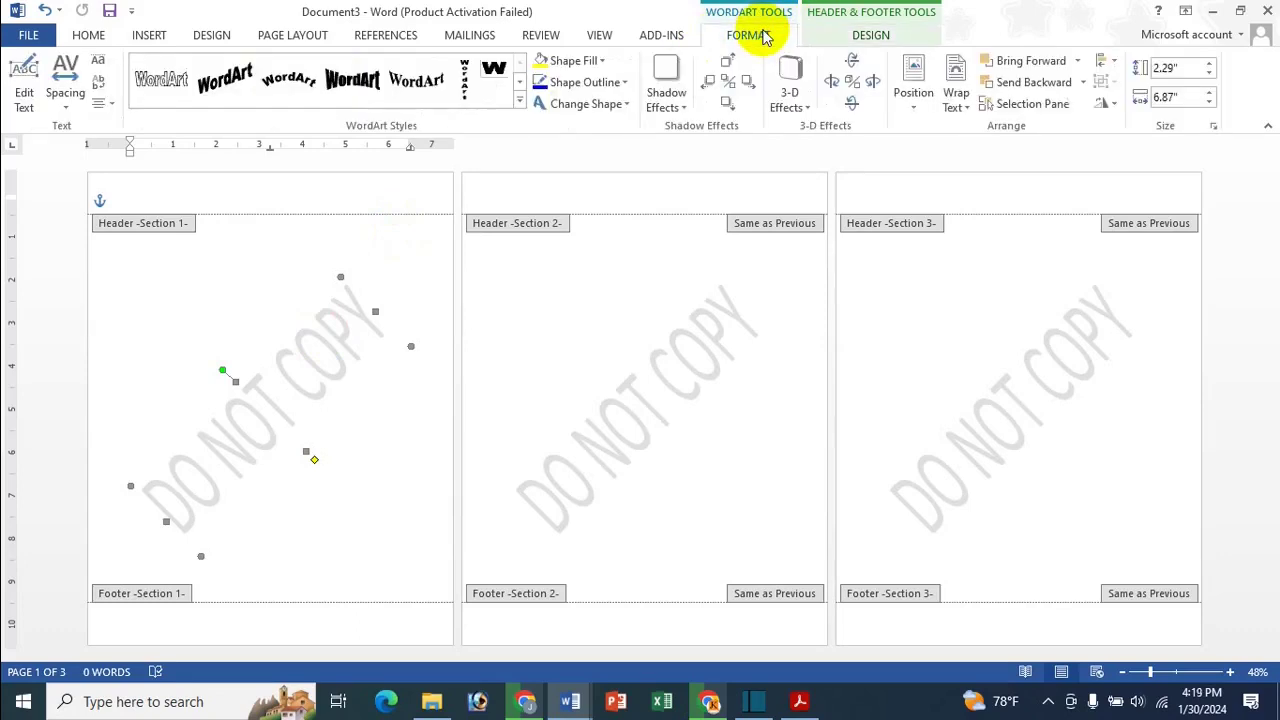
click(519, 104)
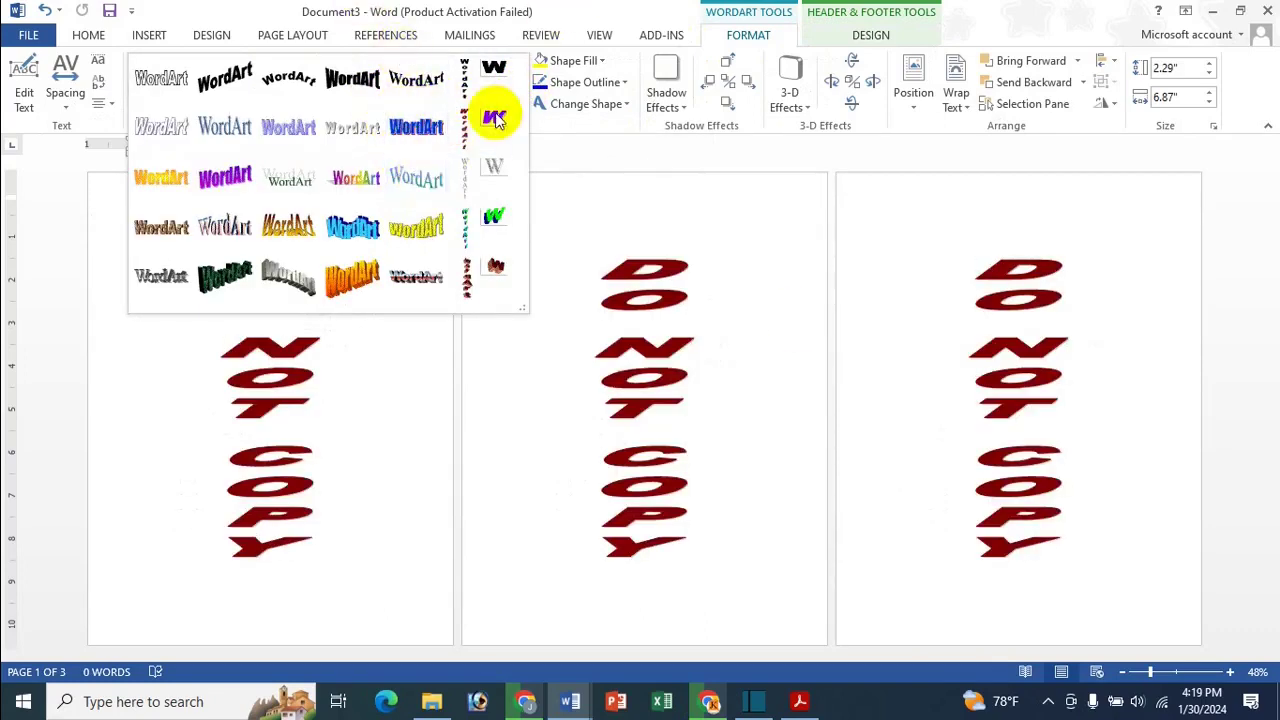
click(590, 8)
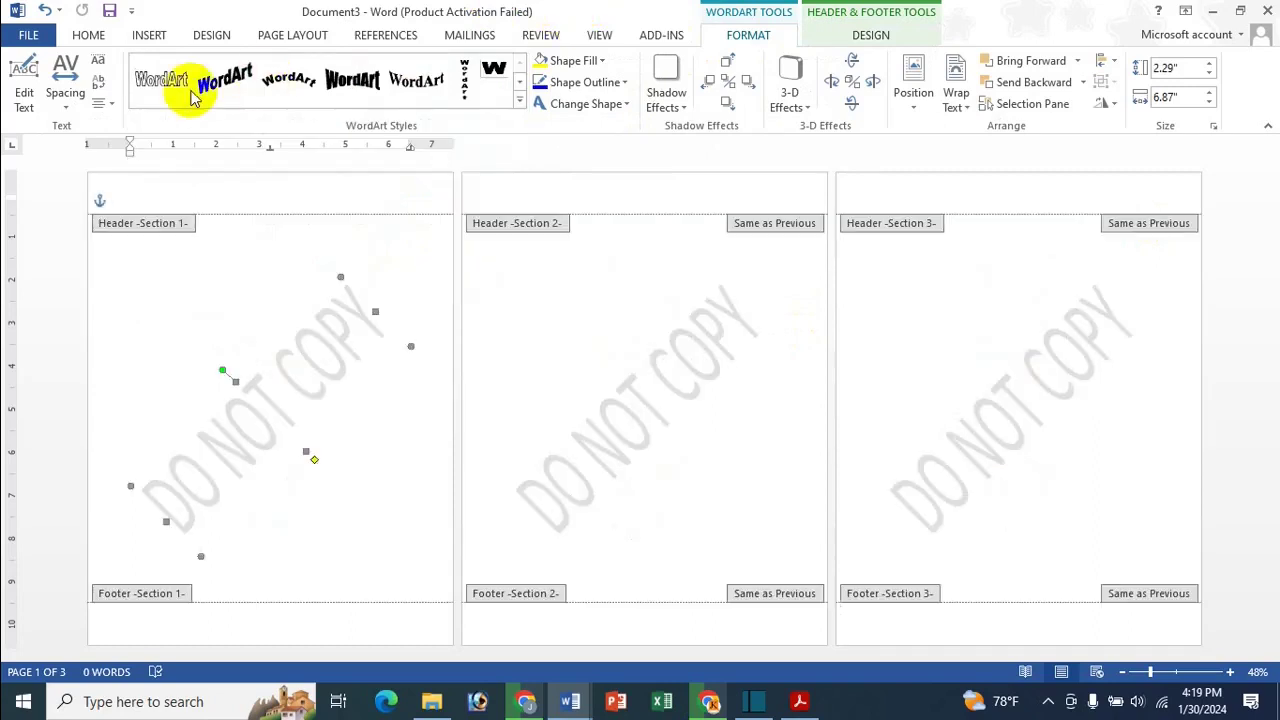
Replace the DO NOT COPY watermark text with the person's full name
click(30, 88)
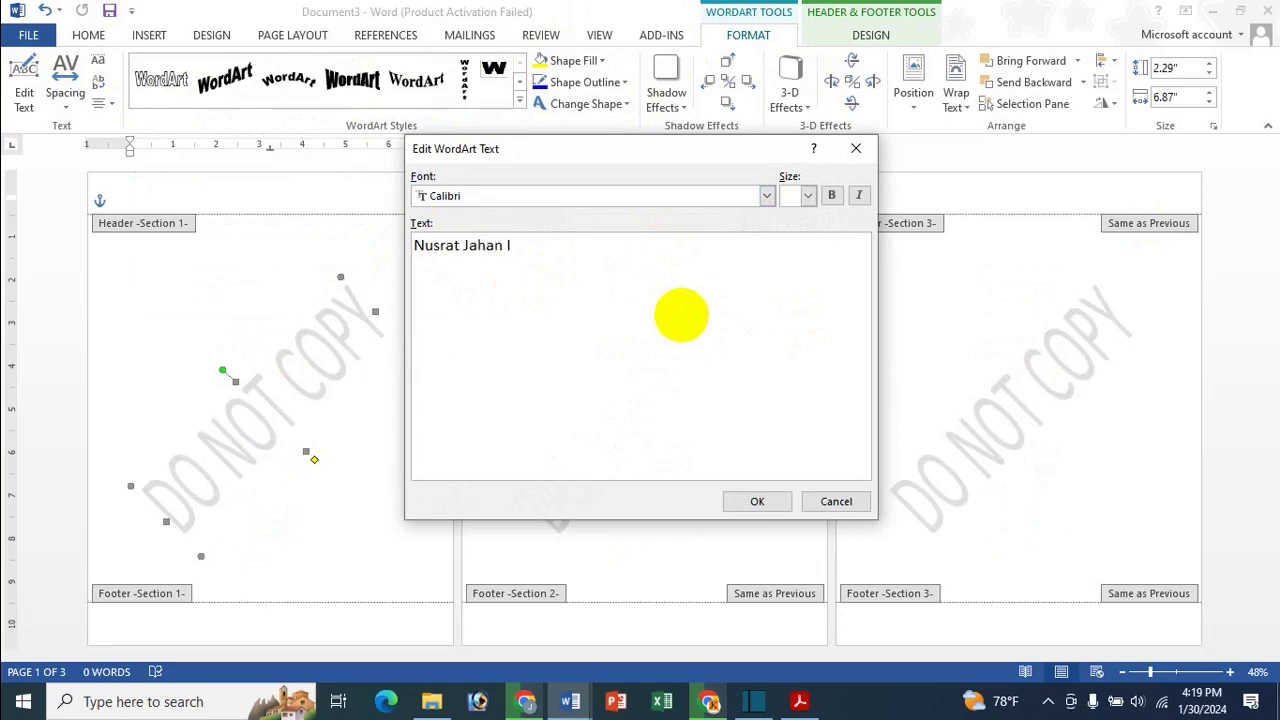
text(e)
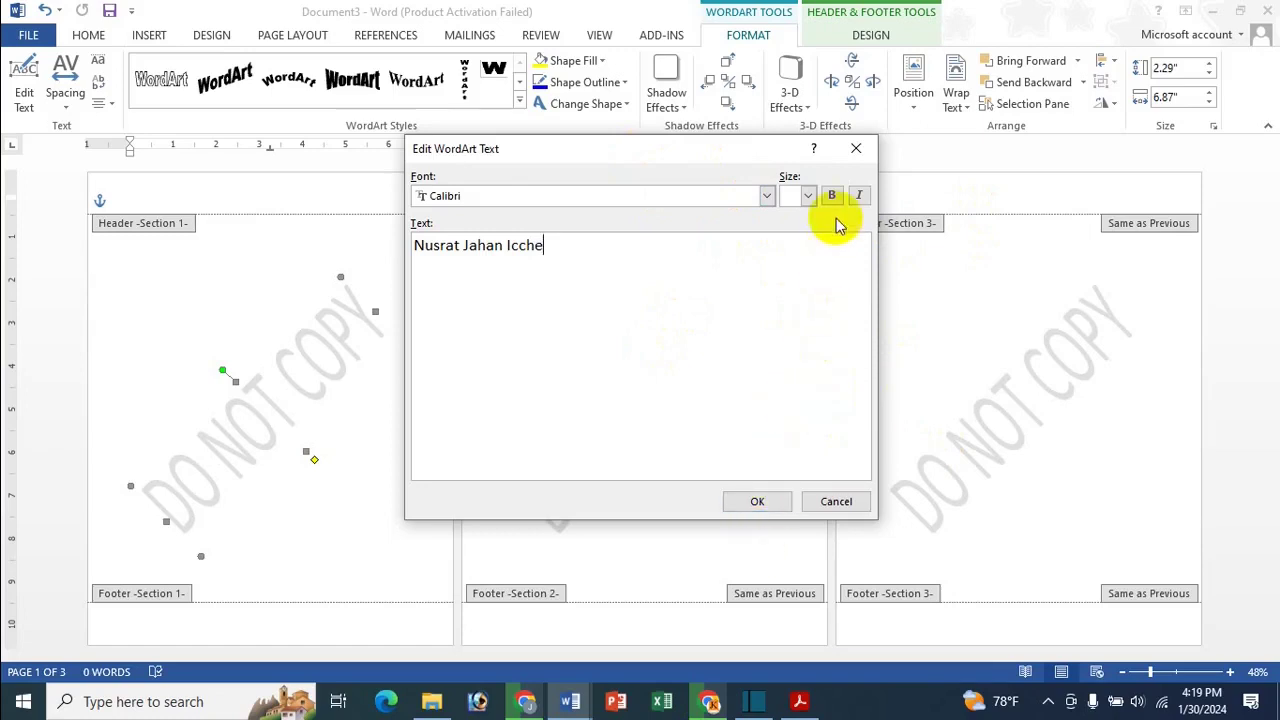
click(758, 502)
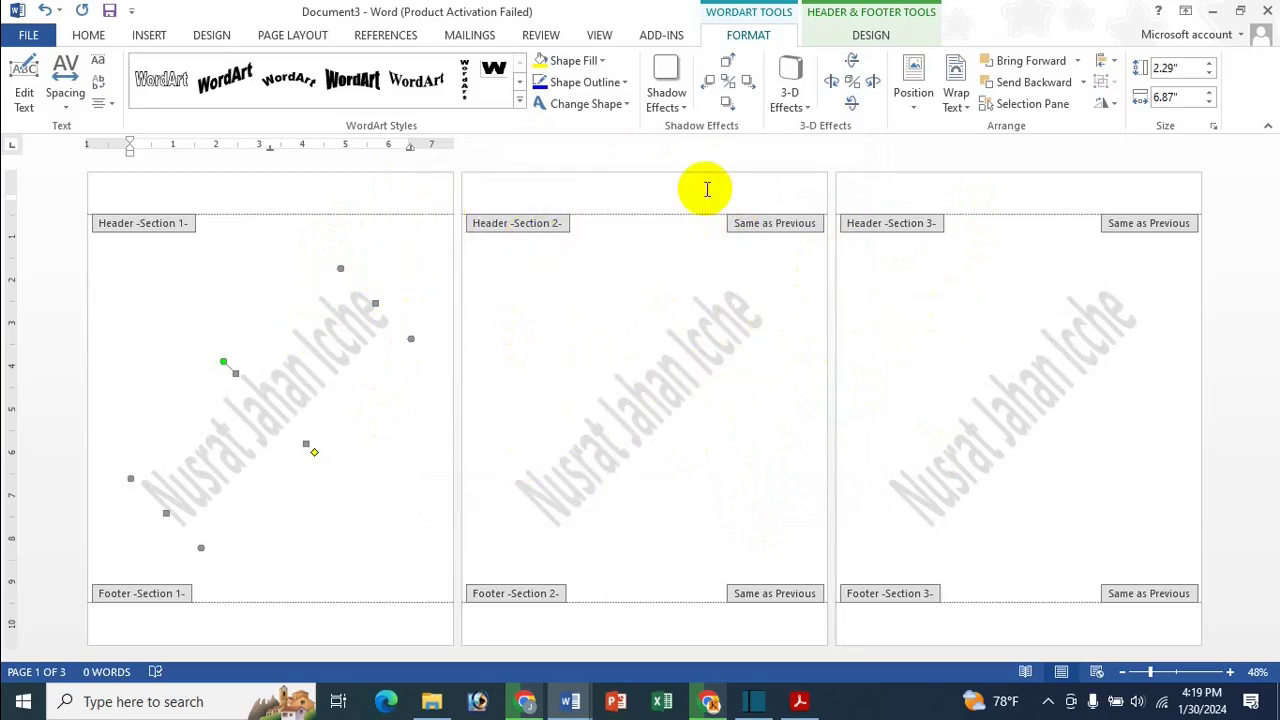
click(700, 190)
Turn off Link to Previous for both the section 2 and section 3 headers
click(769, 35)
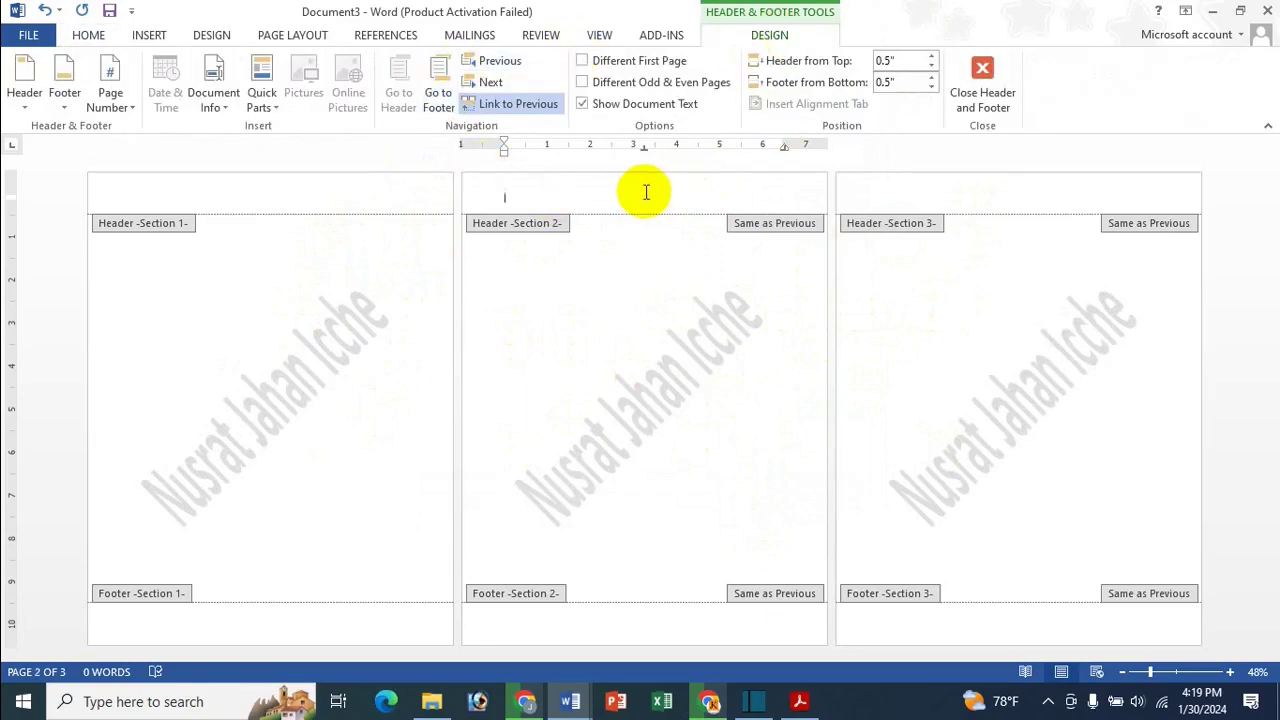
click(517, 100)
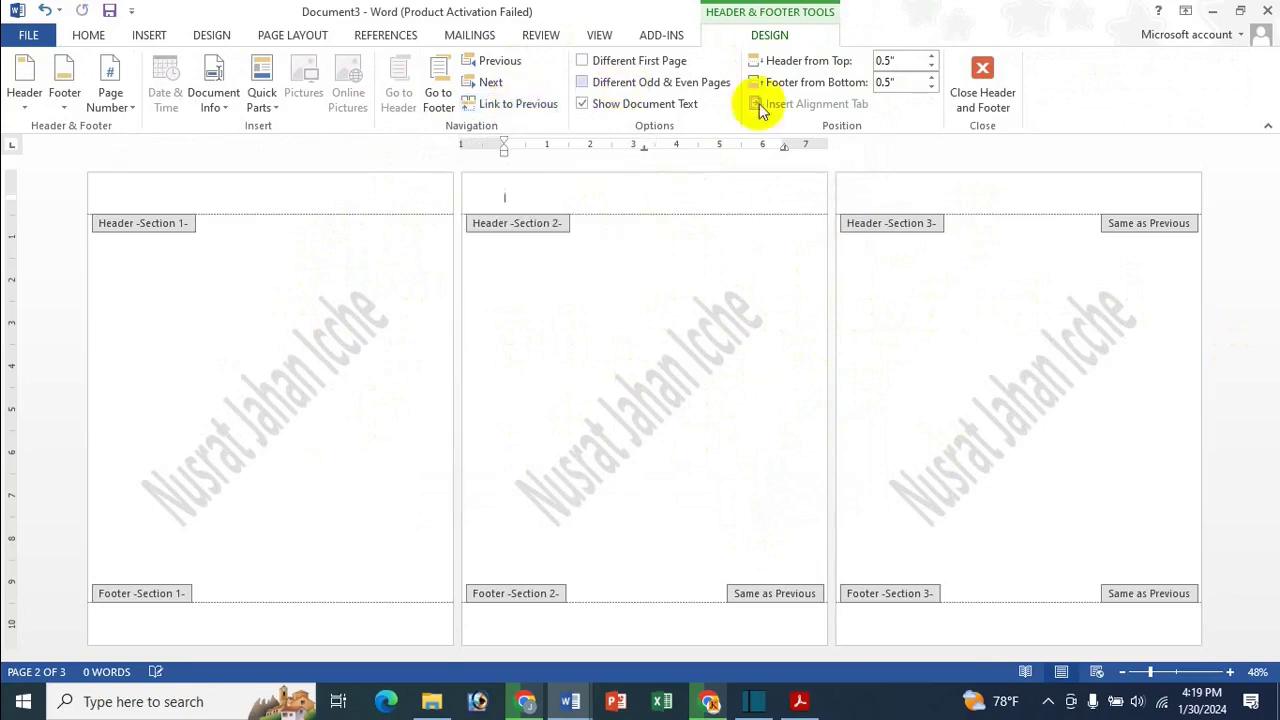
click(1026, 204)
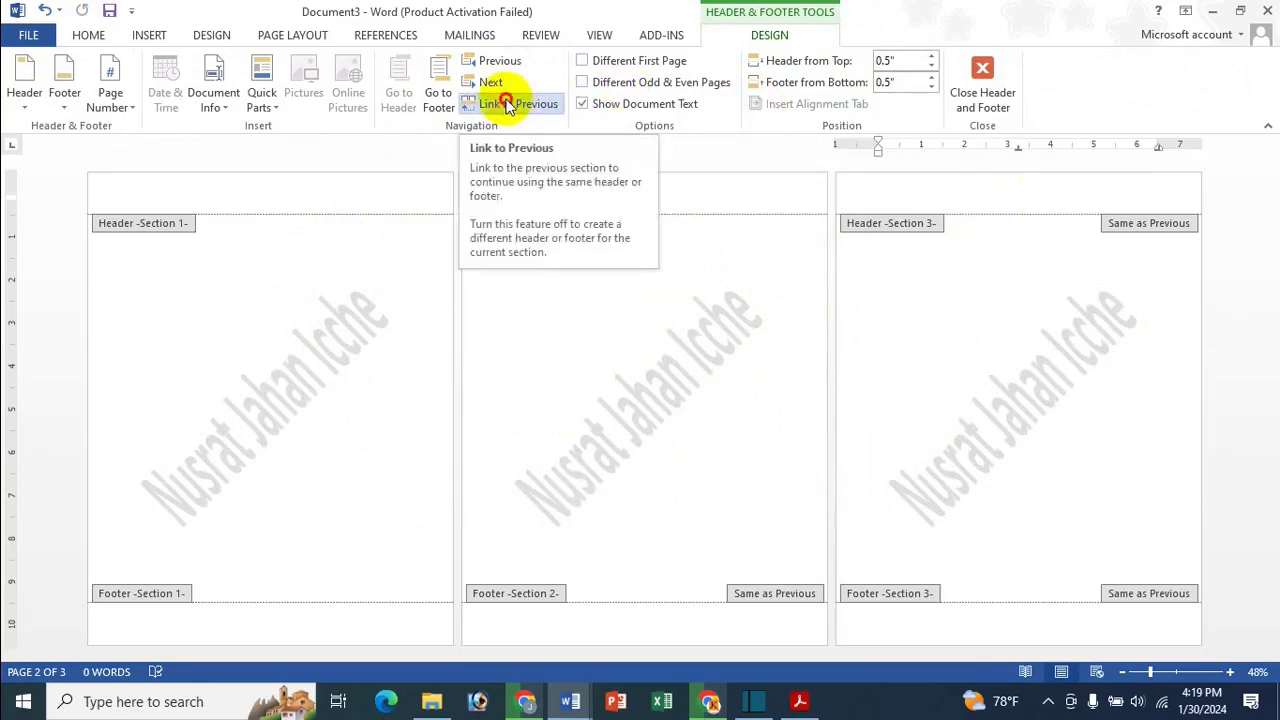
click(510, 105)
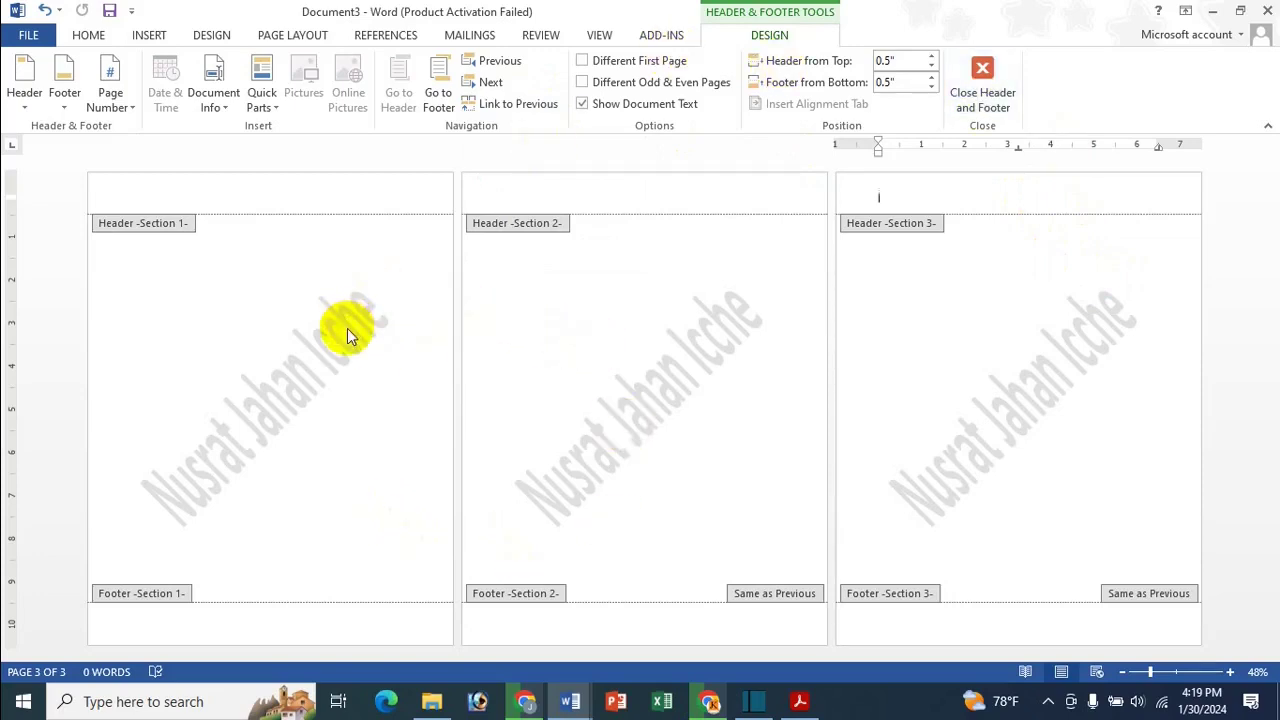
click(665, 388)
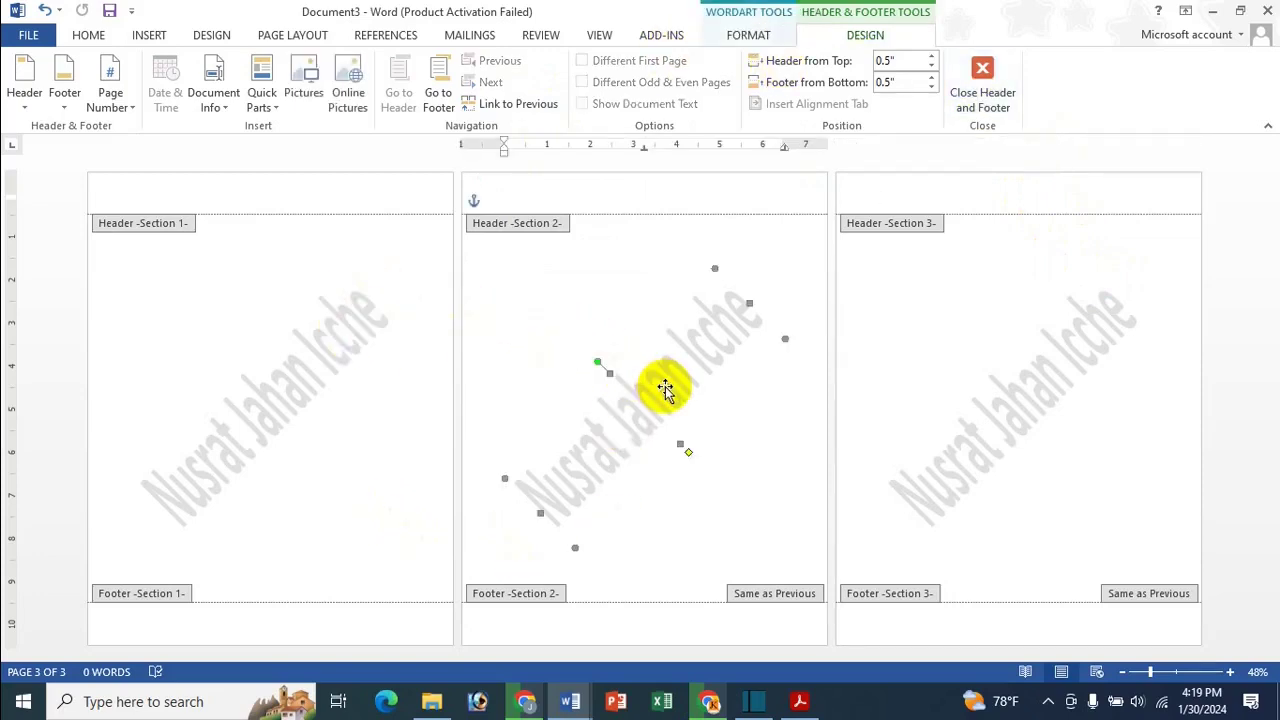
Change the section 2 watermark text to a second person's name in the Meiryo font
click(750, 35)
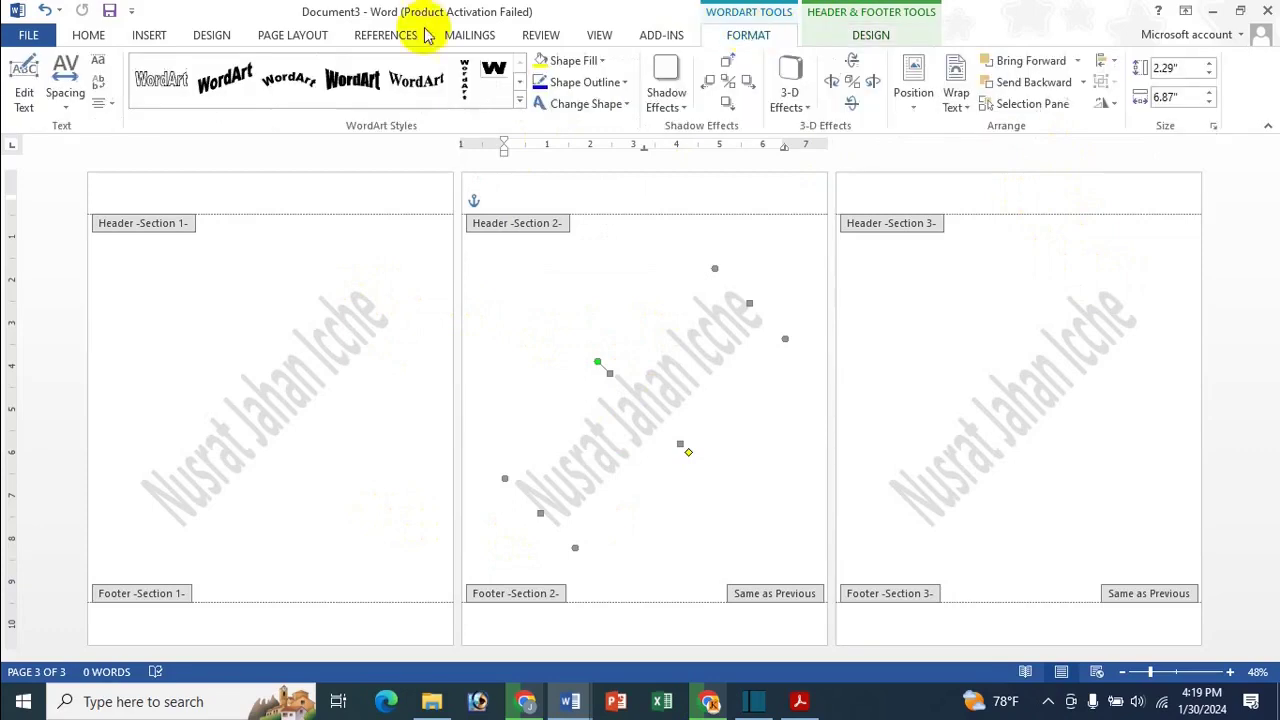
click(24, 95)
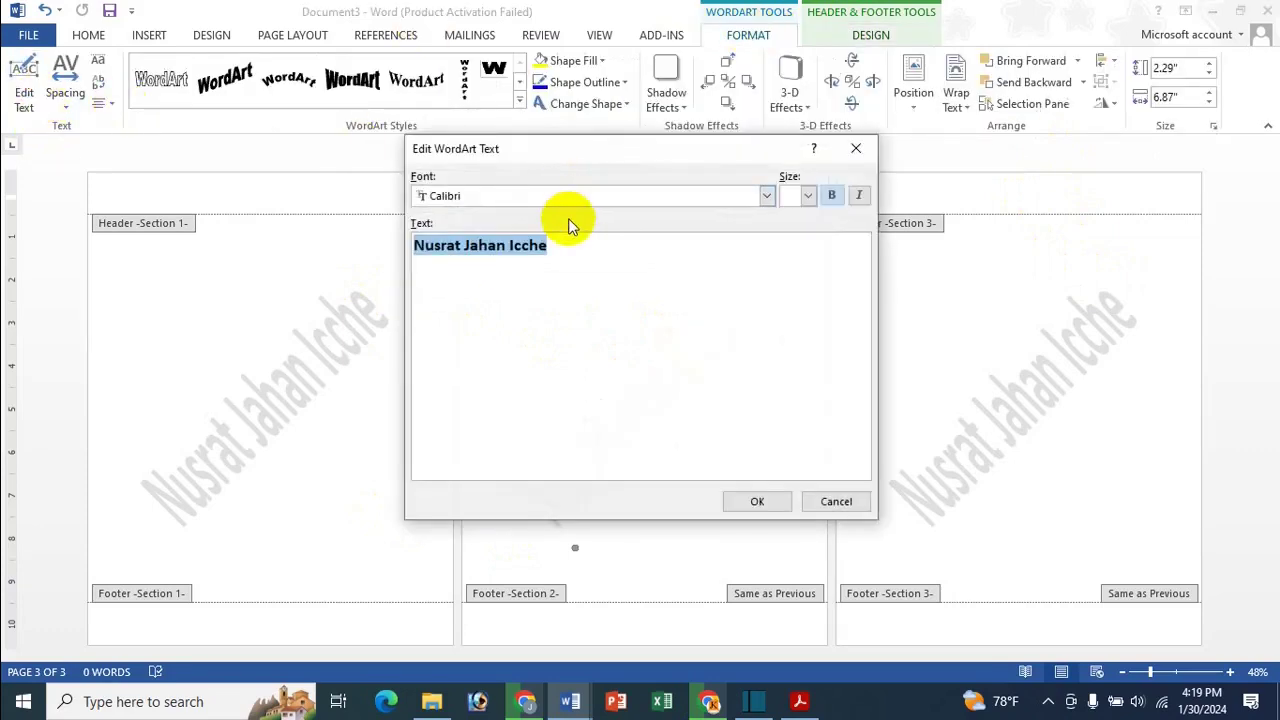
key(BackSpace)
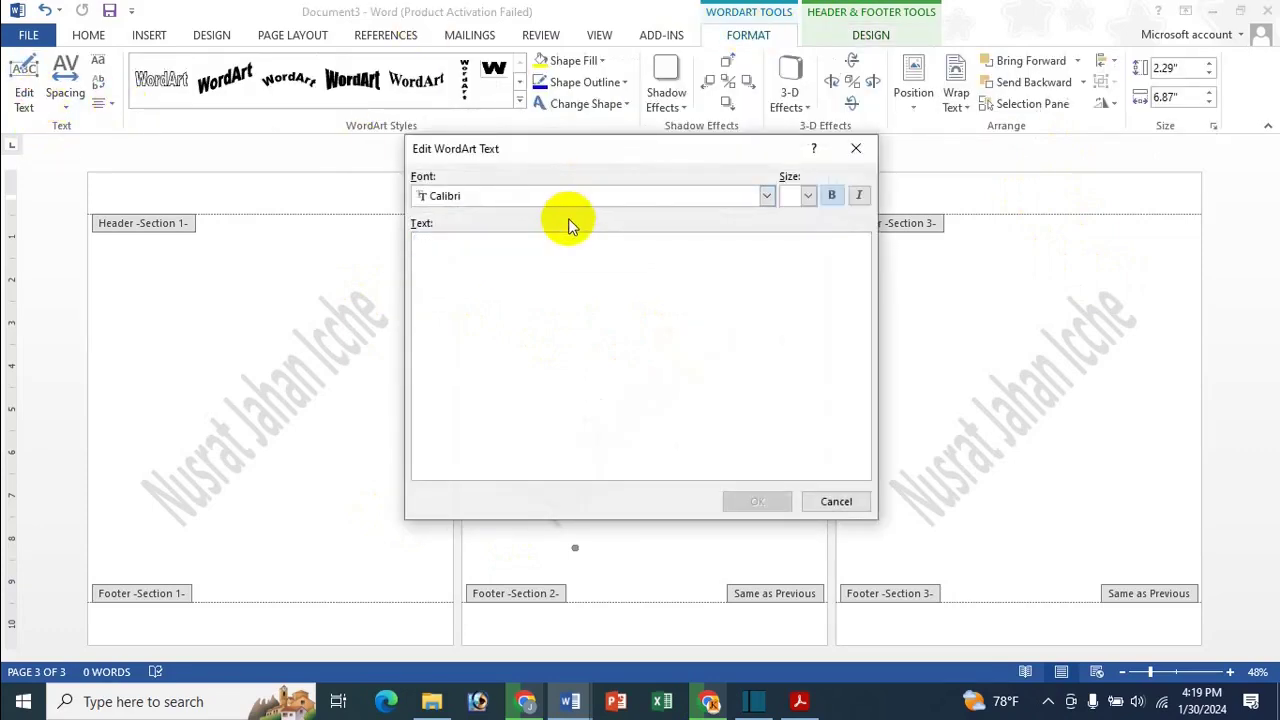
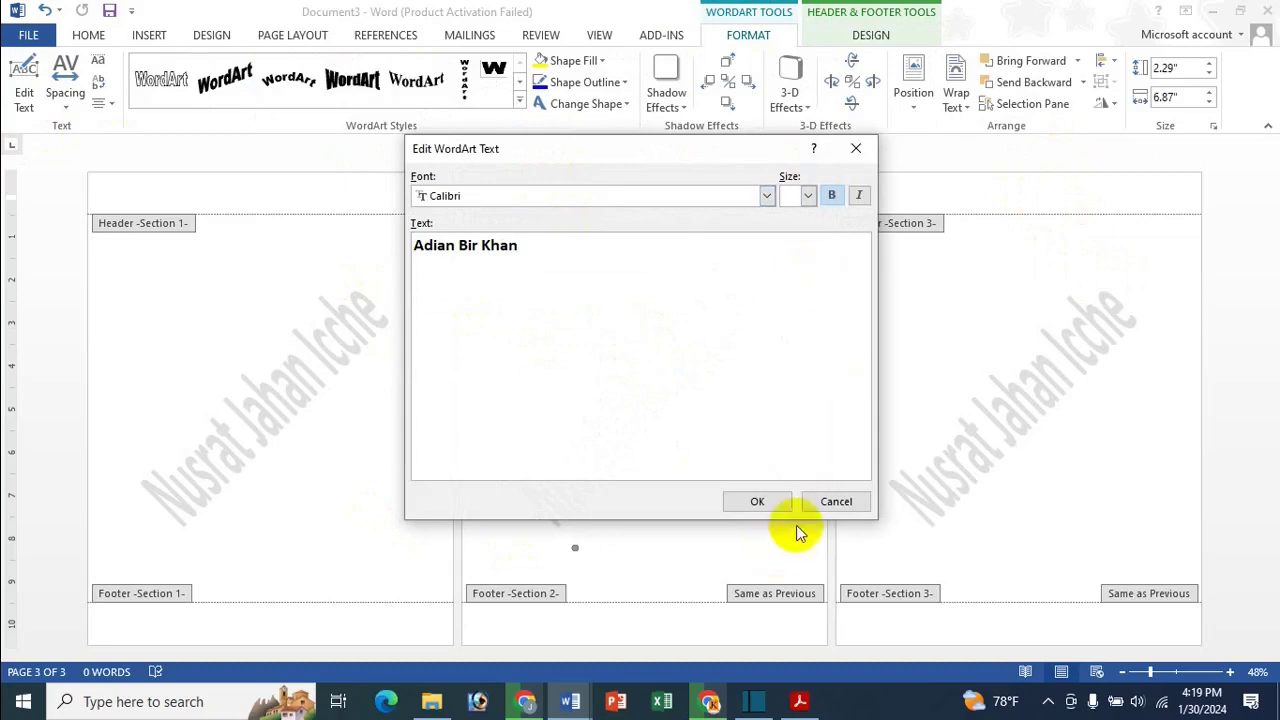
click(766, 195)
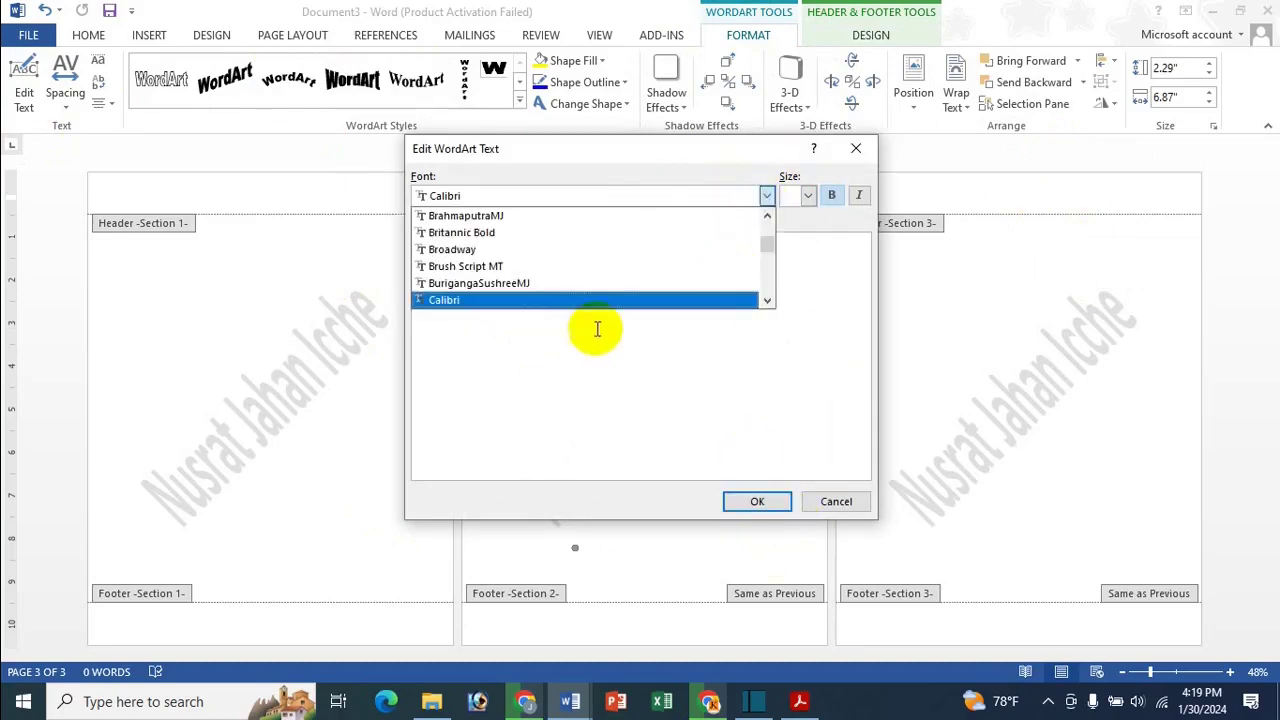
scroll(594, 290, up, 1)
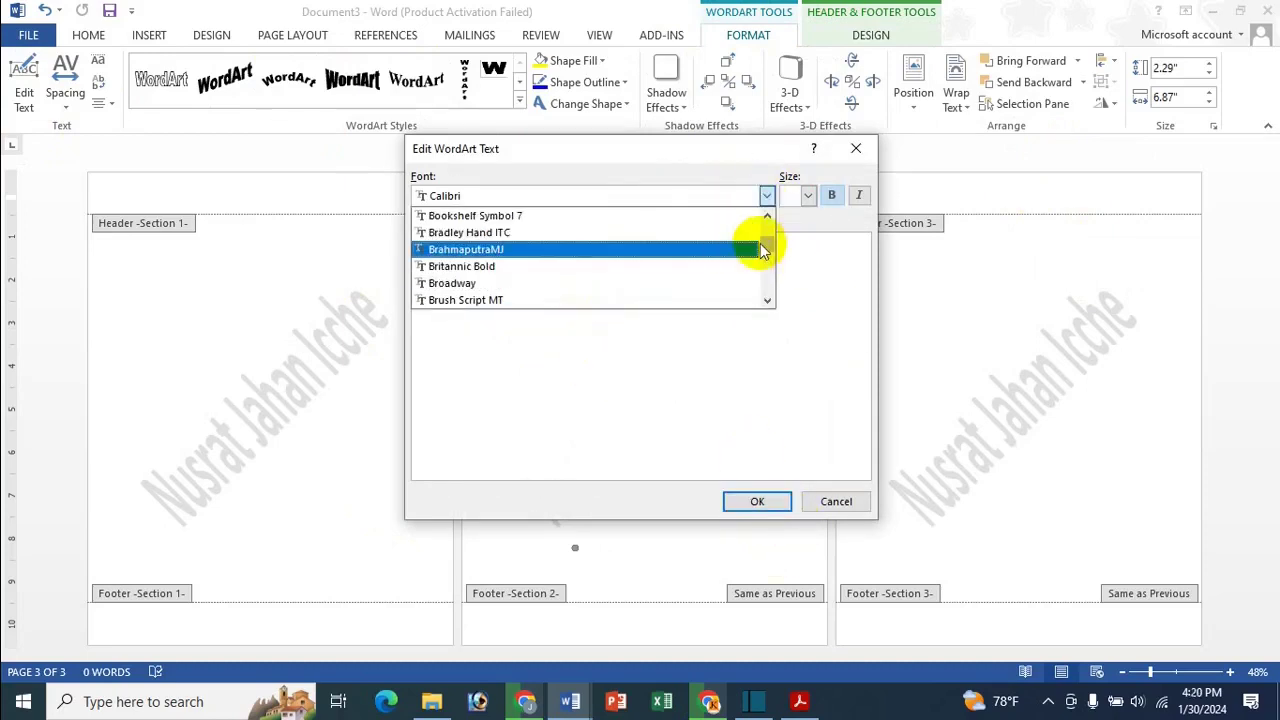
drag(760, 243, 770, 220)
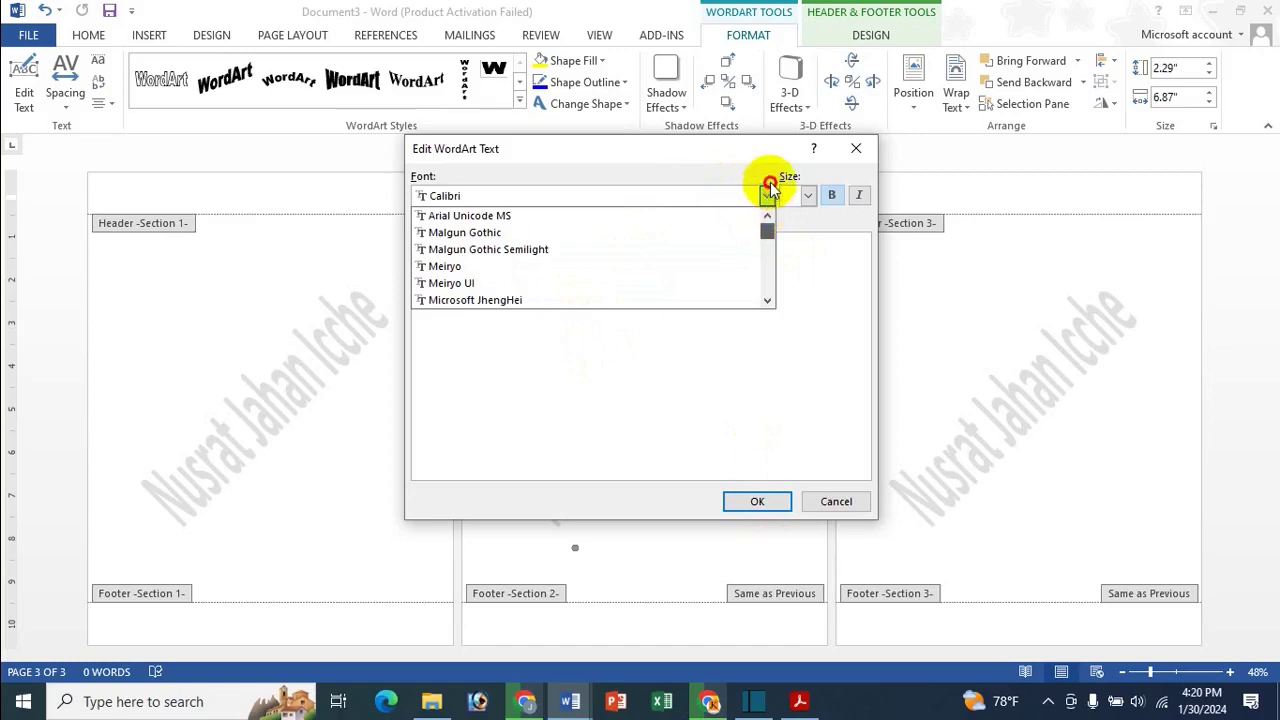
click(488, 266)
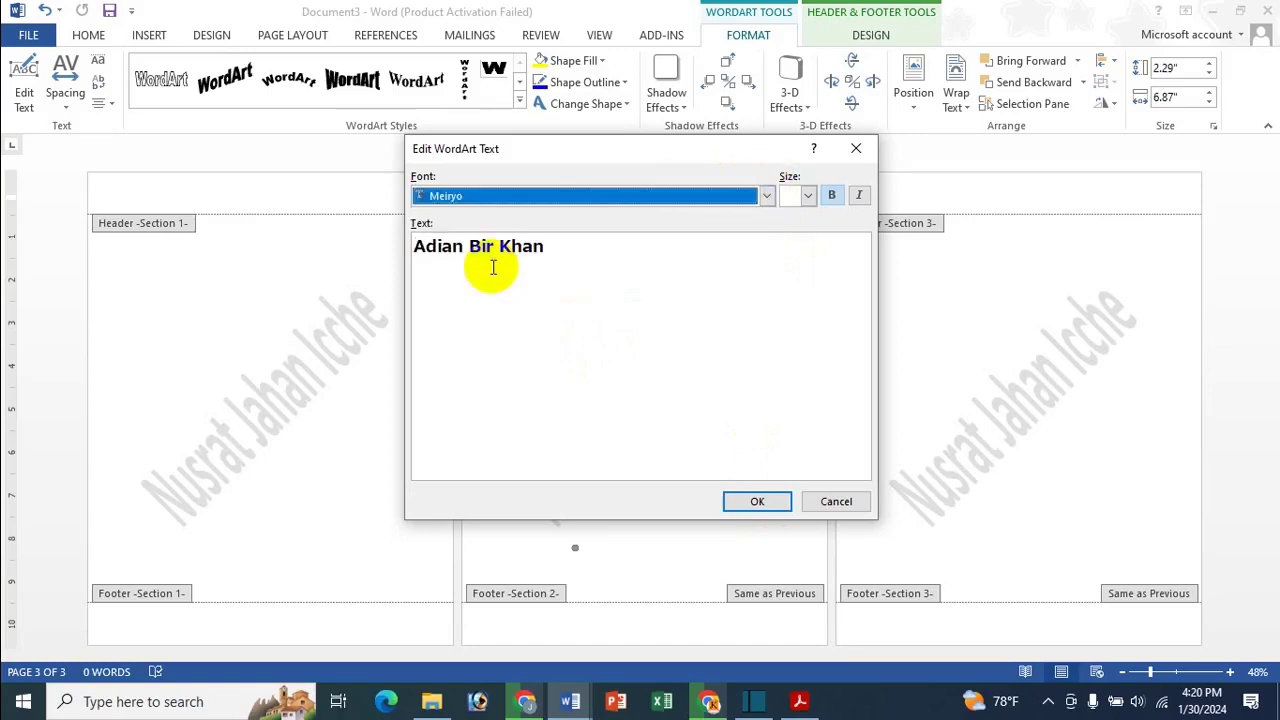
click(770, 503)
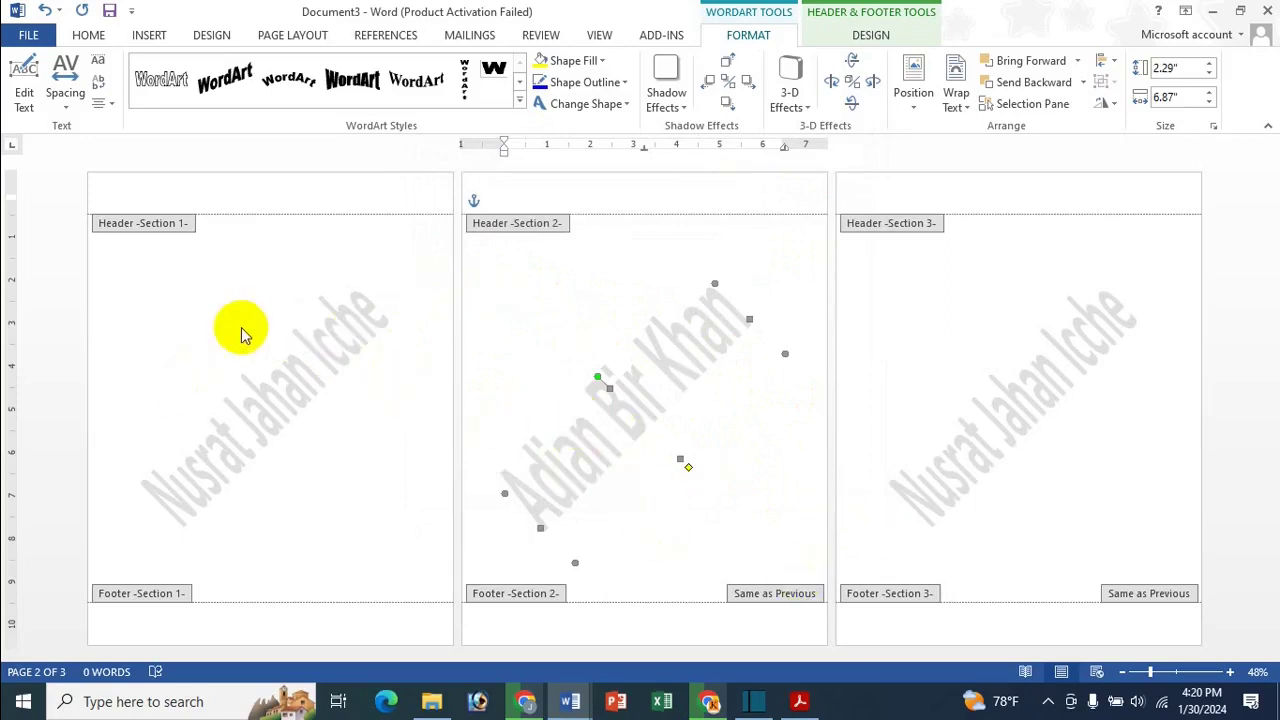
click(1030, 400)
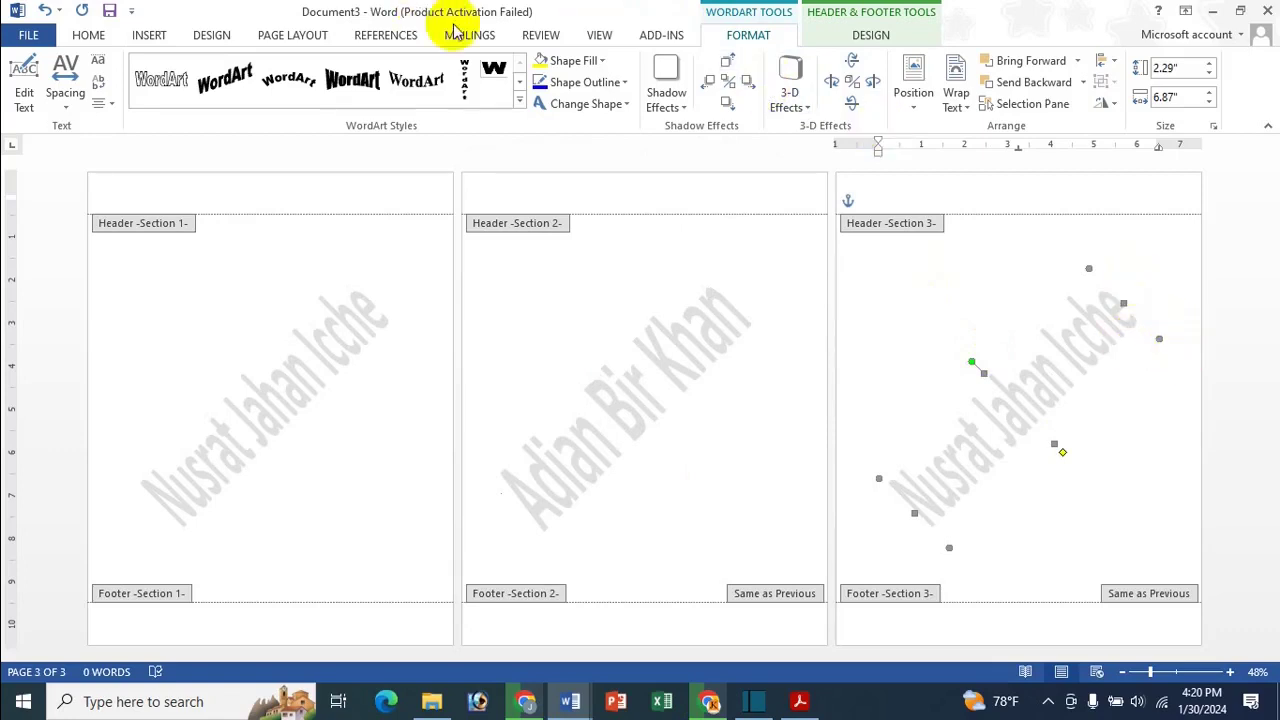
Change the section 3 watermark text to a third person's name in the Broadway font
click(33, 78)
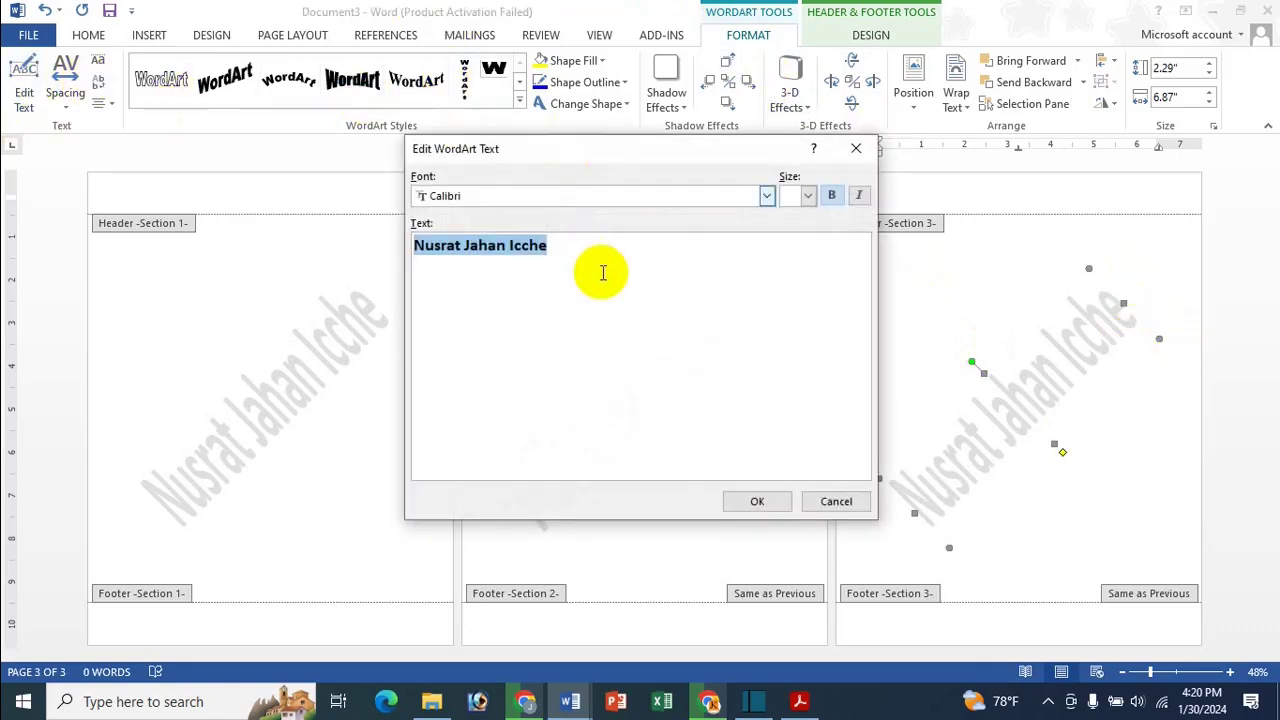
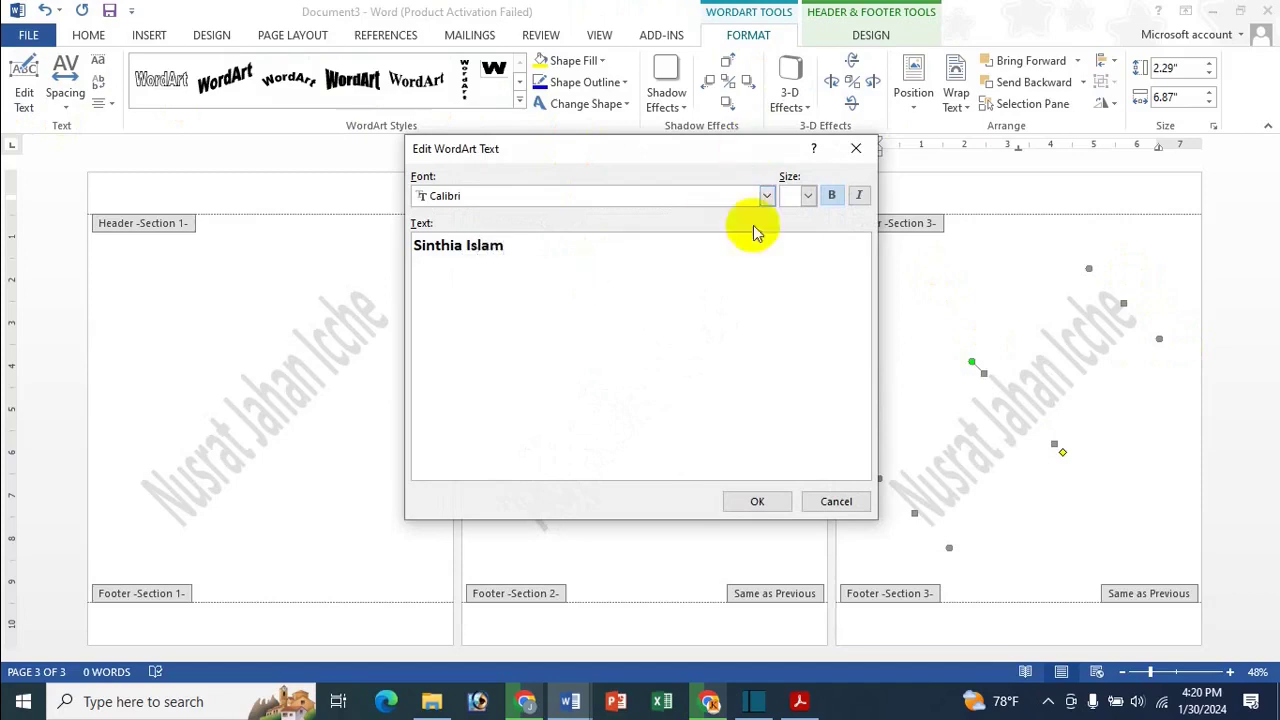
click(766, 197)
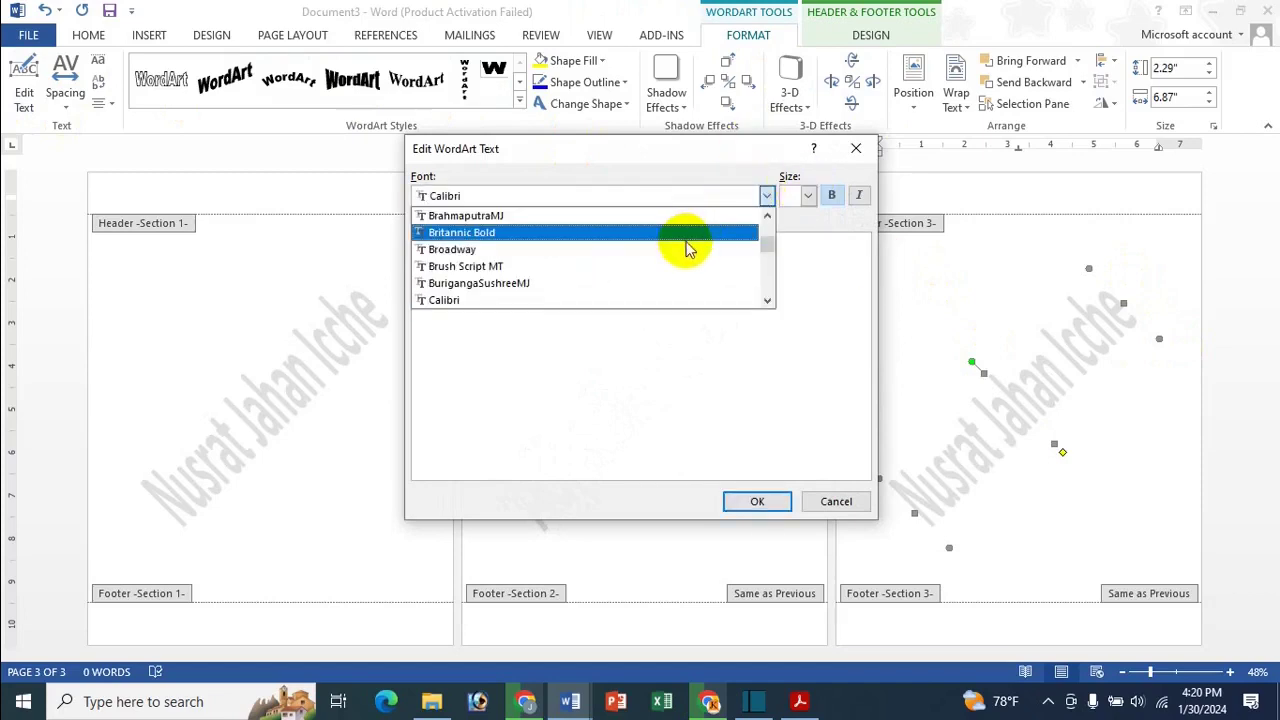
click(686, 248)
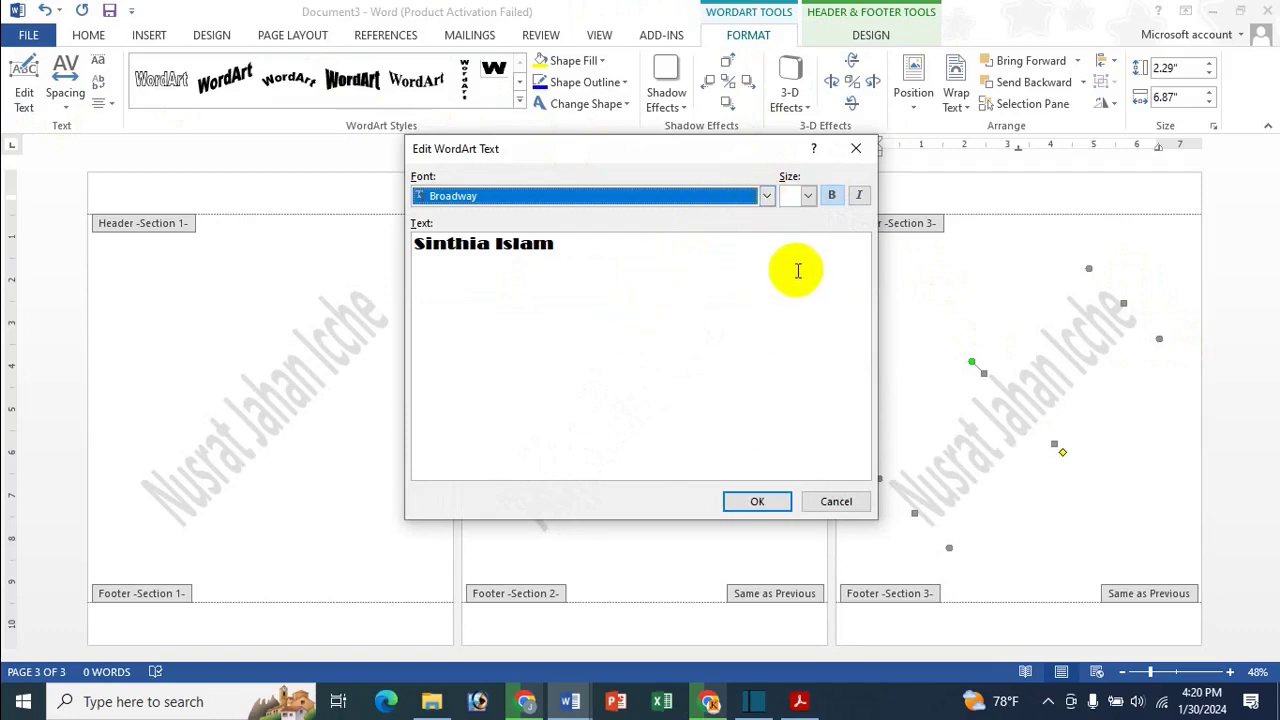
click(759, 502)
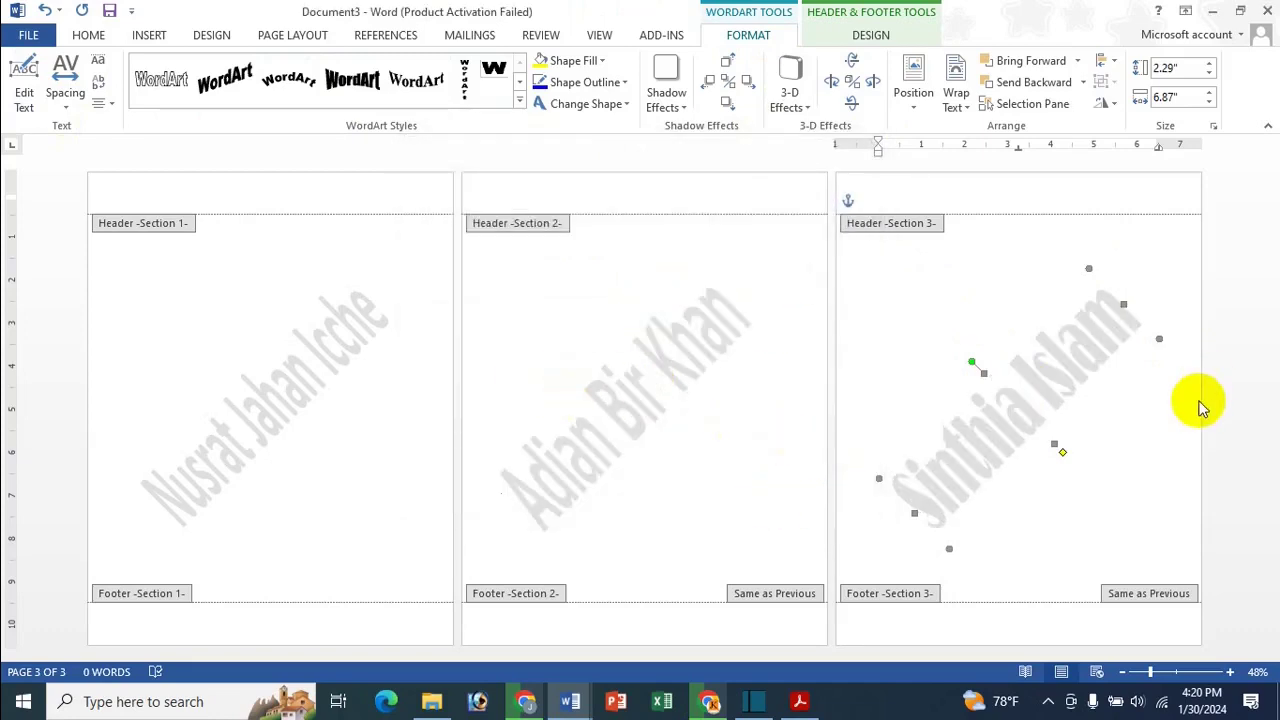
click(289, 366)
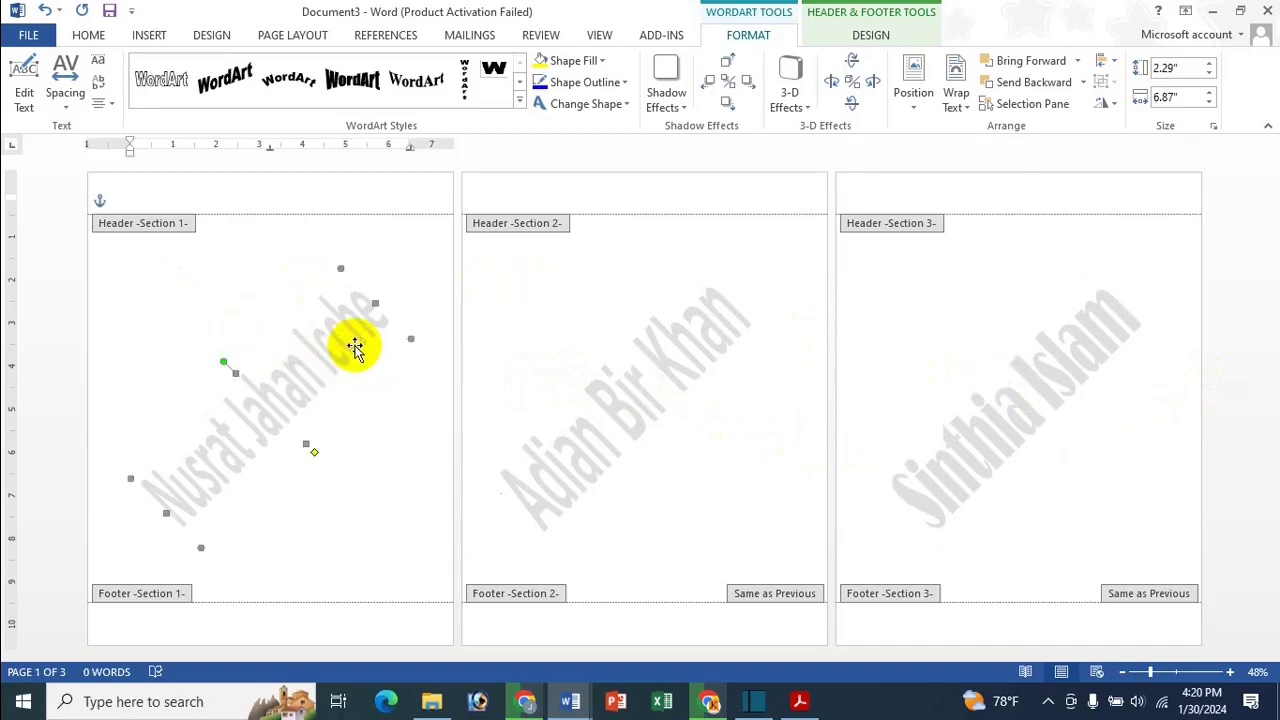
Check each section's watermark, return to the header, then switch to the Watermark A To Z PDF in Acrobat
click(643, 392)
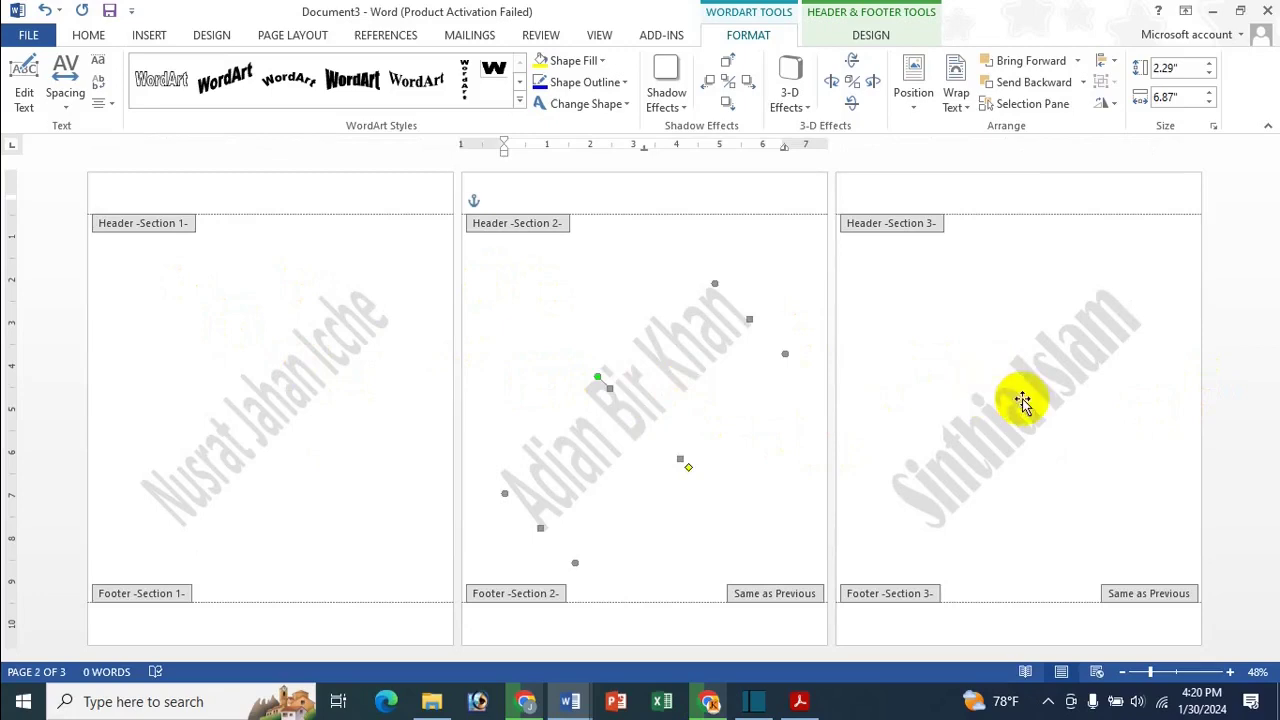
click(1021, 400)
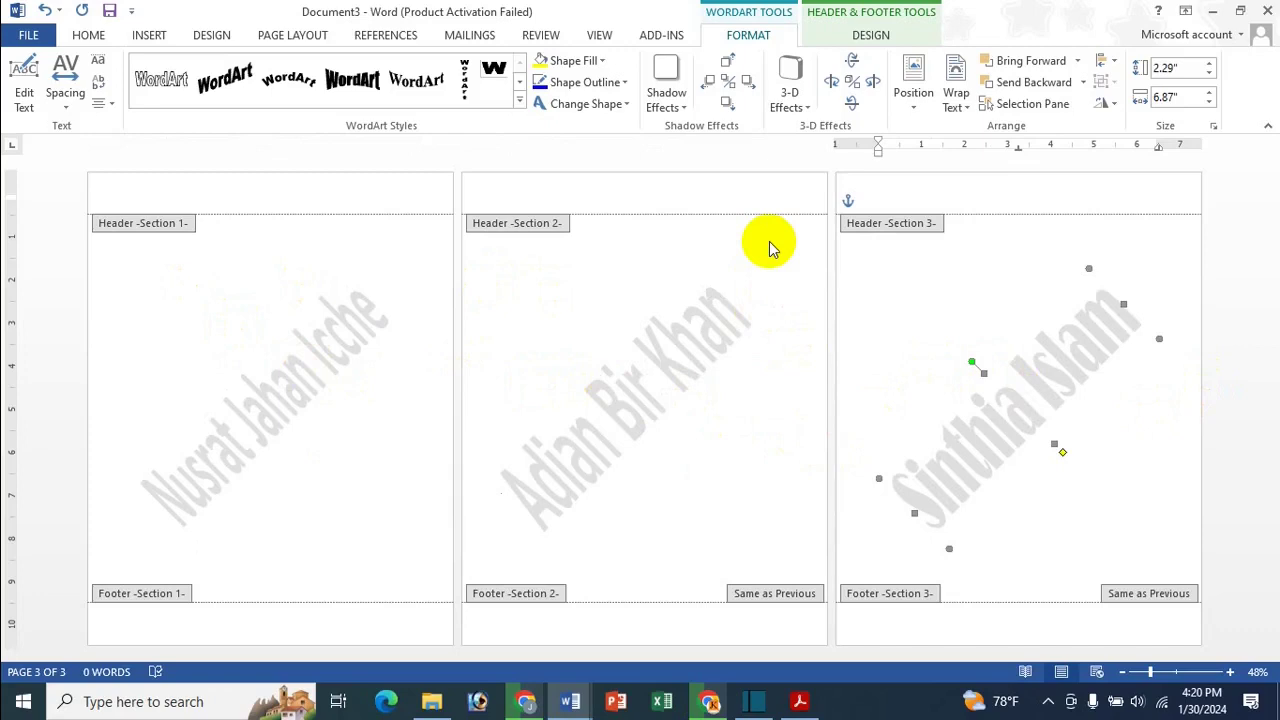
click(866, 34)
click(612, 192)
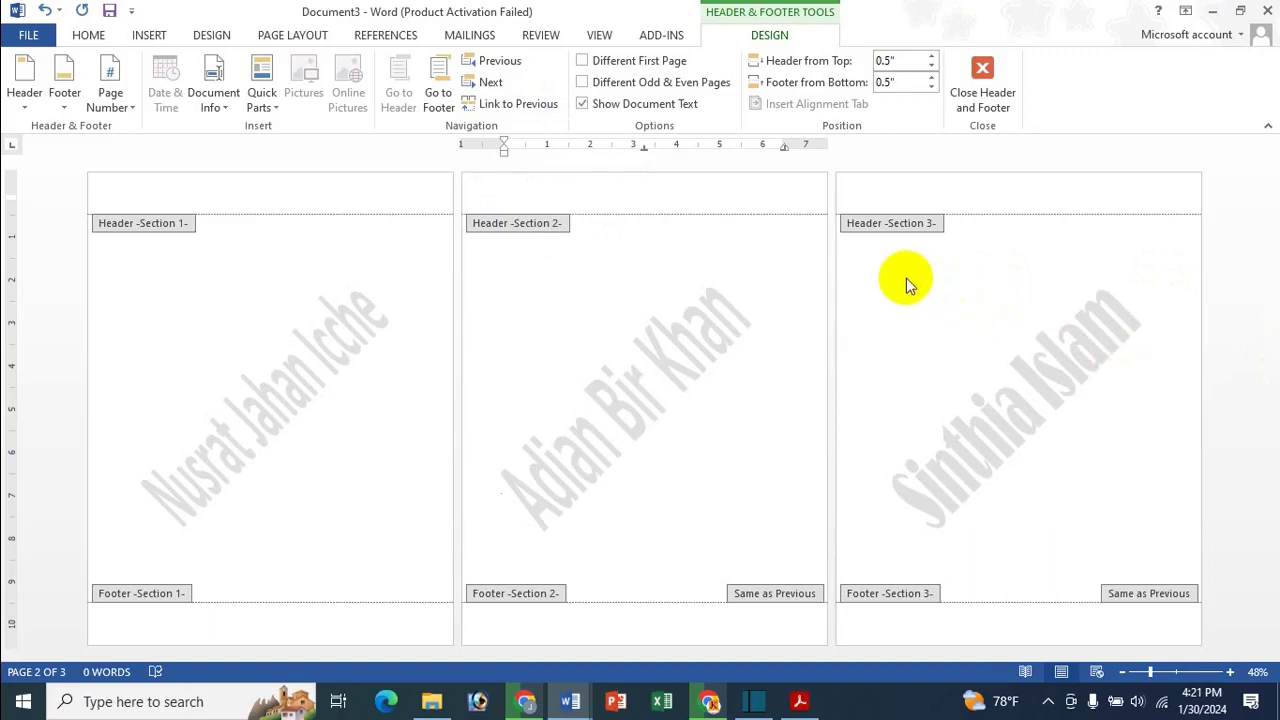
click(799, 701)
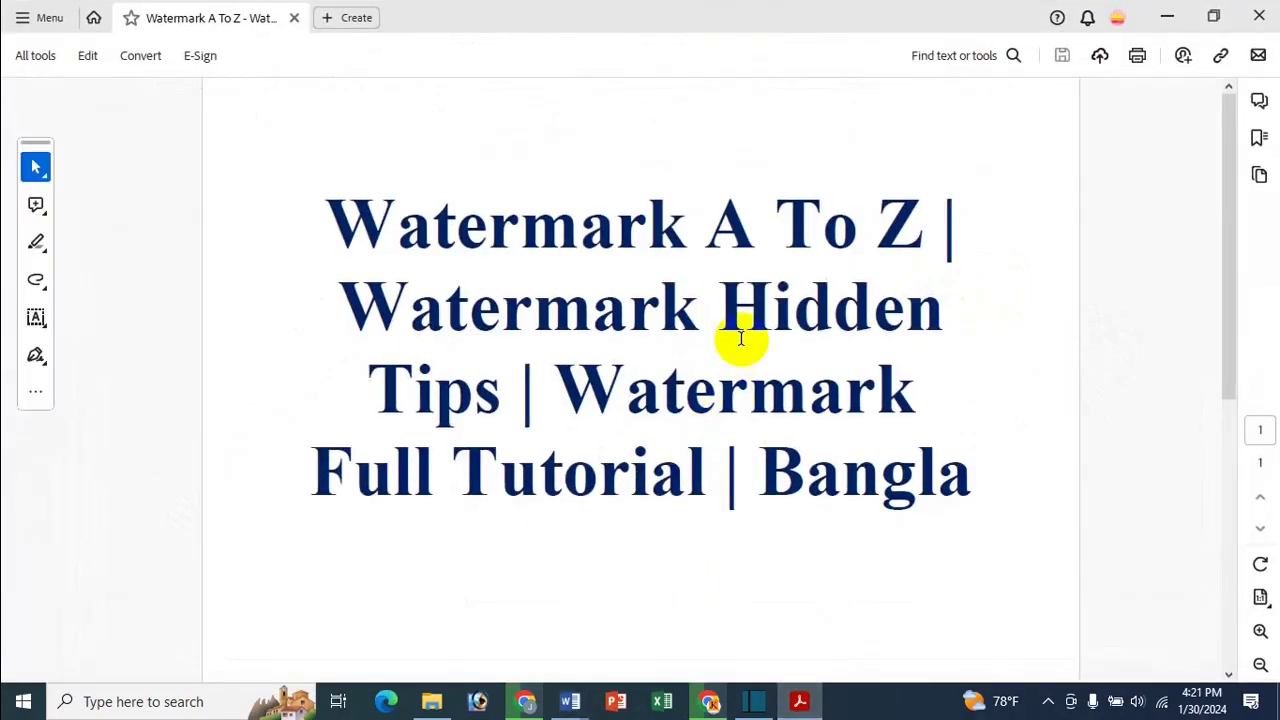